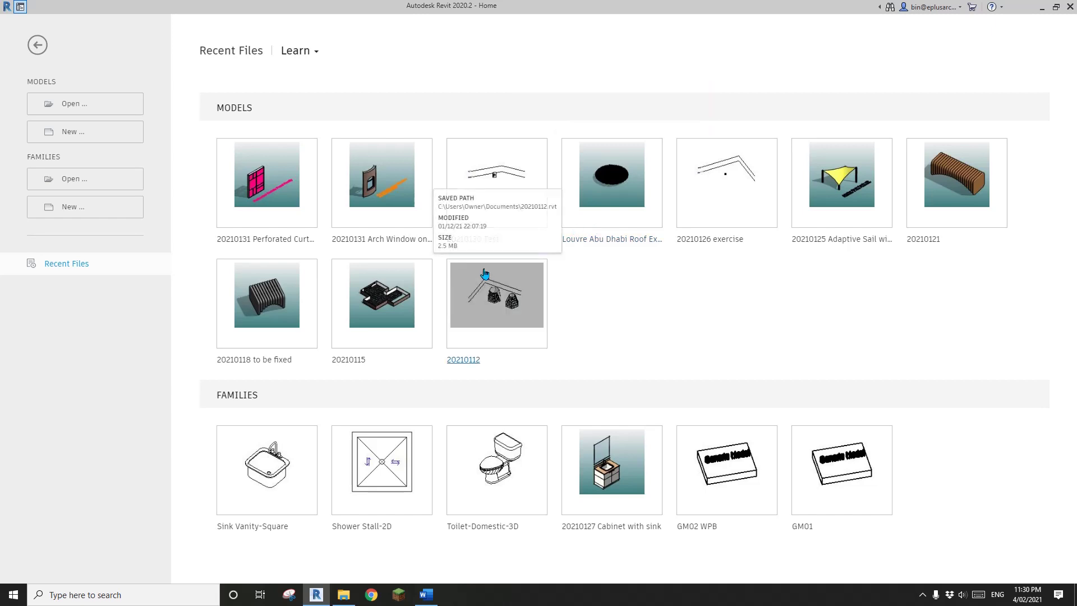
- Switch to the Word topic list and highlight the "Shared Family" entry, item 86
left_click(426, 595)
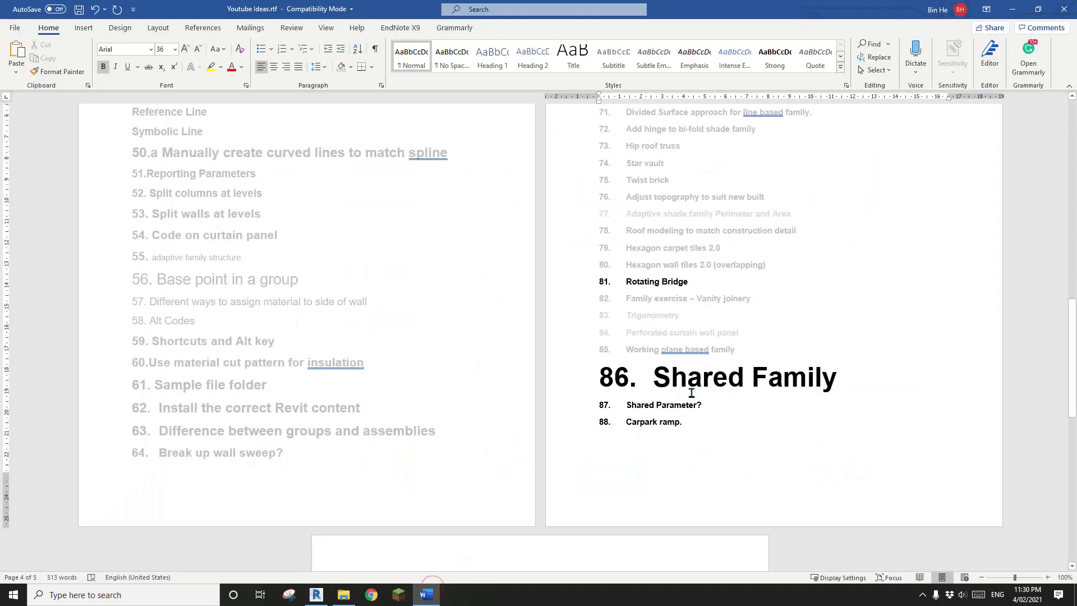
left_click_drag(838, 378, 661, 380)
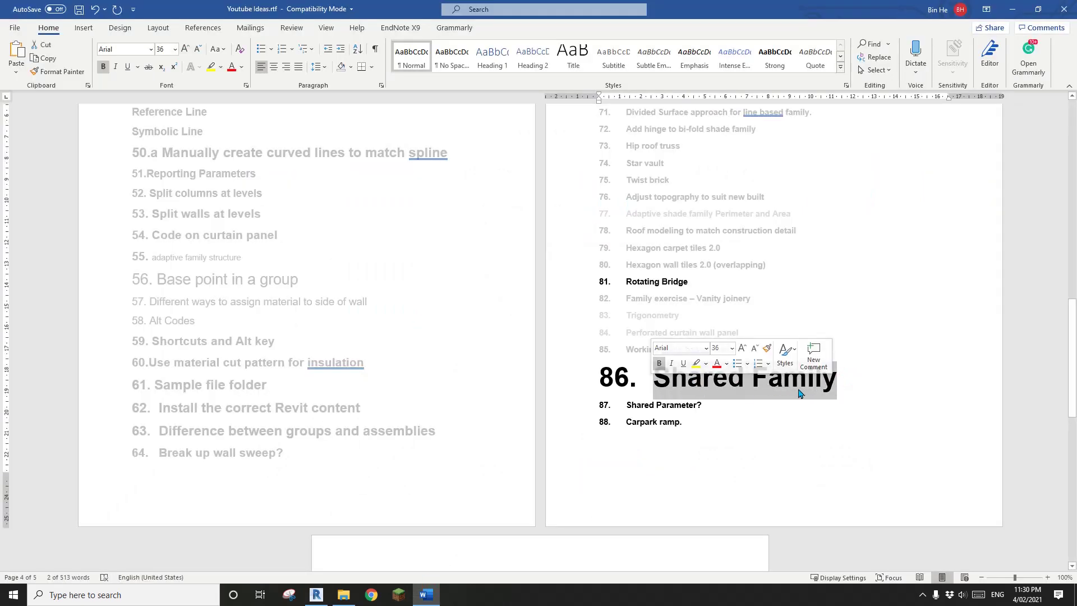
left_click(873, 386)
- Switch back to Revit and create a new project from the Architectural Template
left_click(316, 594)
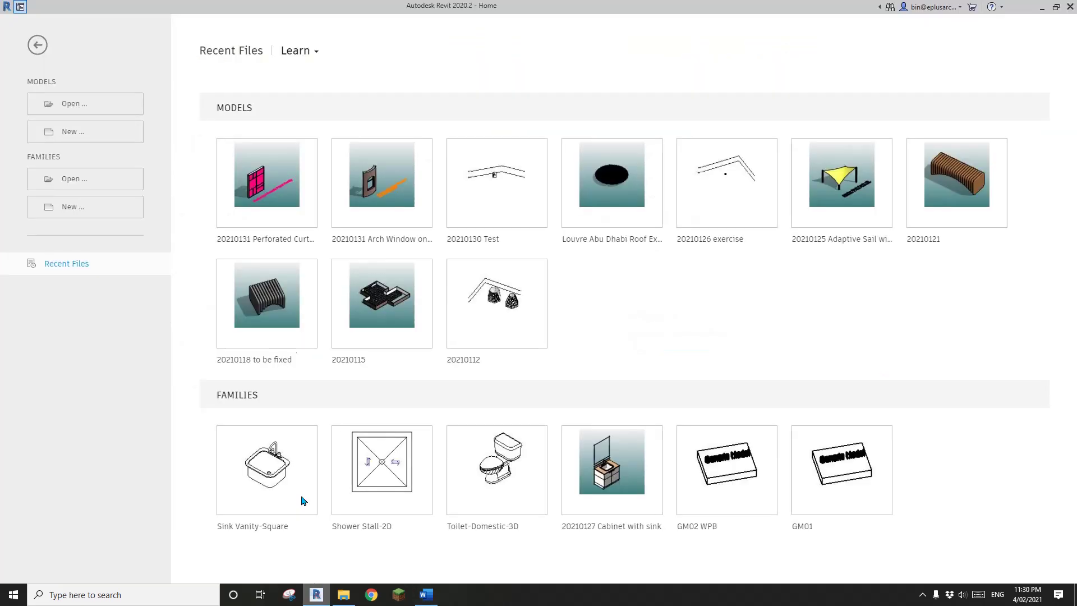
left_click(85, 131)
left_click(284, 187)
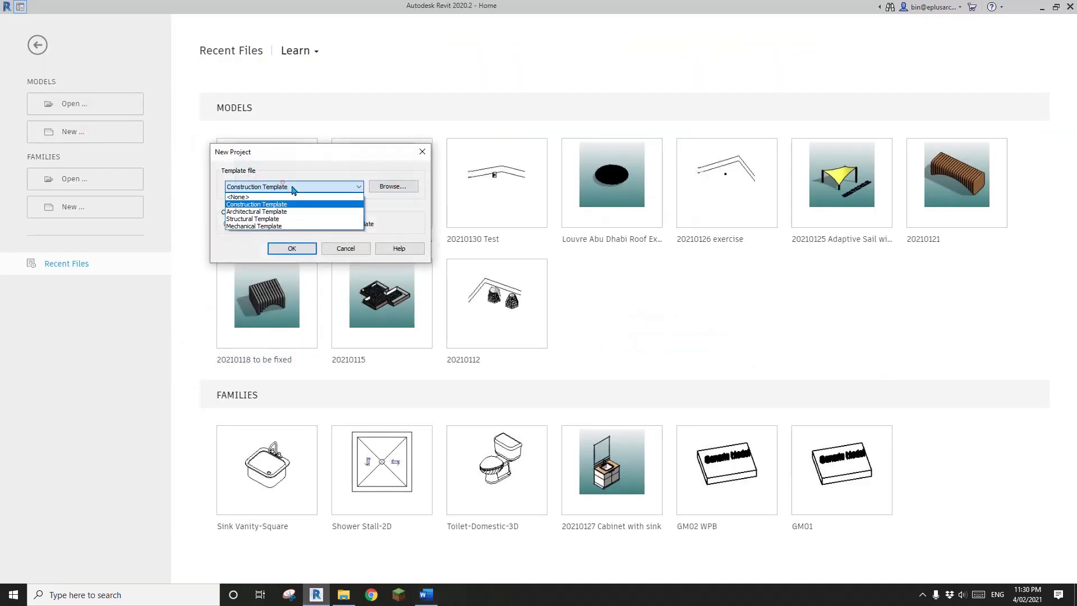
left_click(270, 212)
left_click(292, 249)
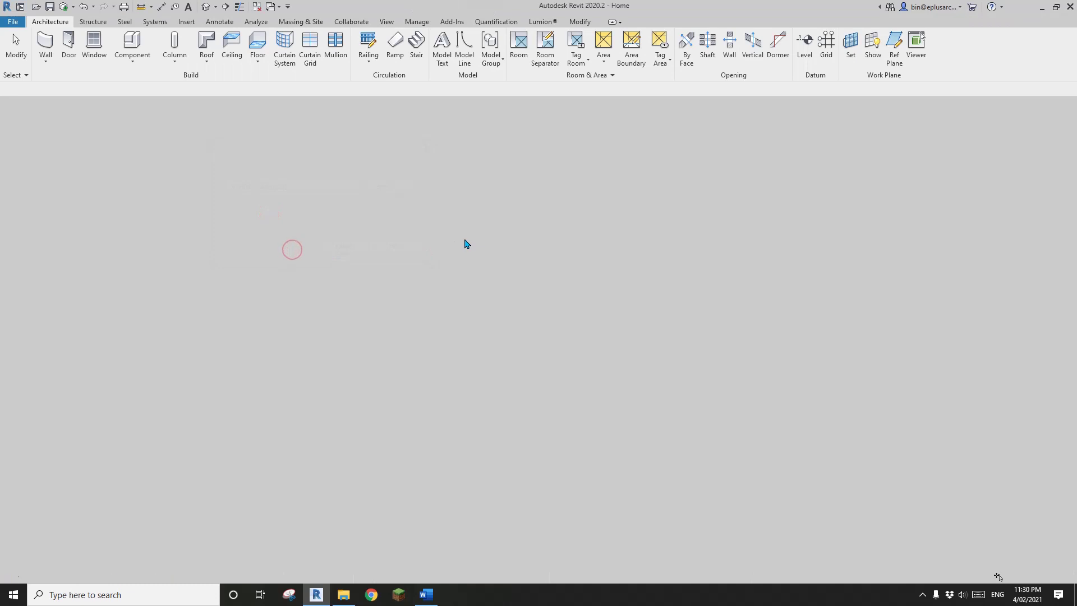
scroll(629, 271, "up", 3)
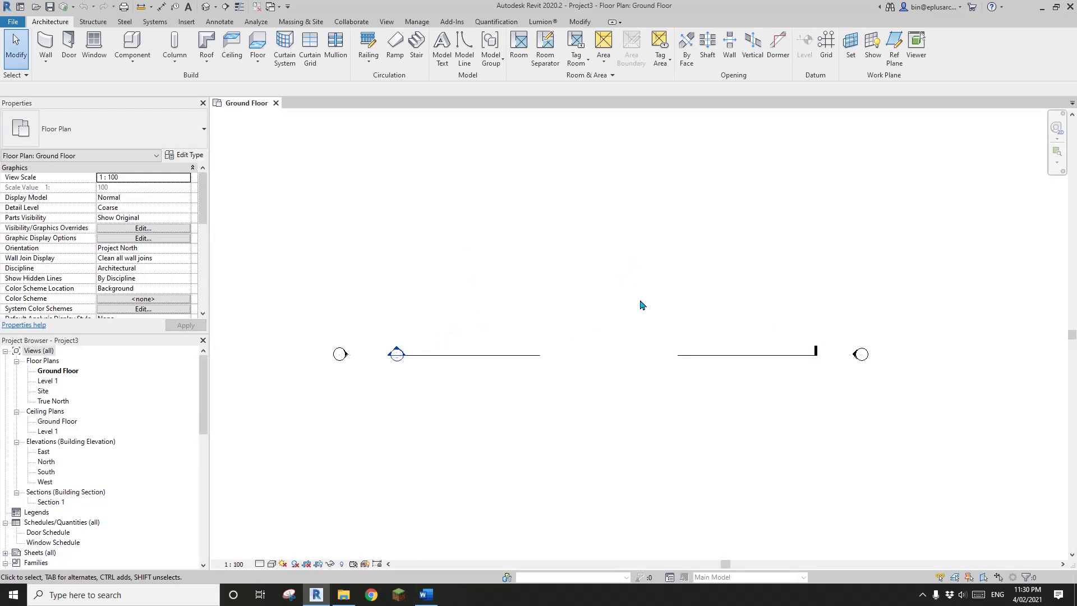
middle_click_drag(656, 315, 593, 318)
scroll(622, 306, "down", 3)
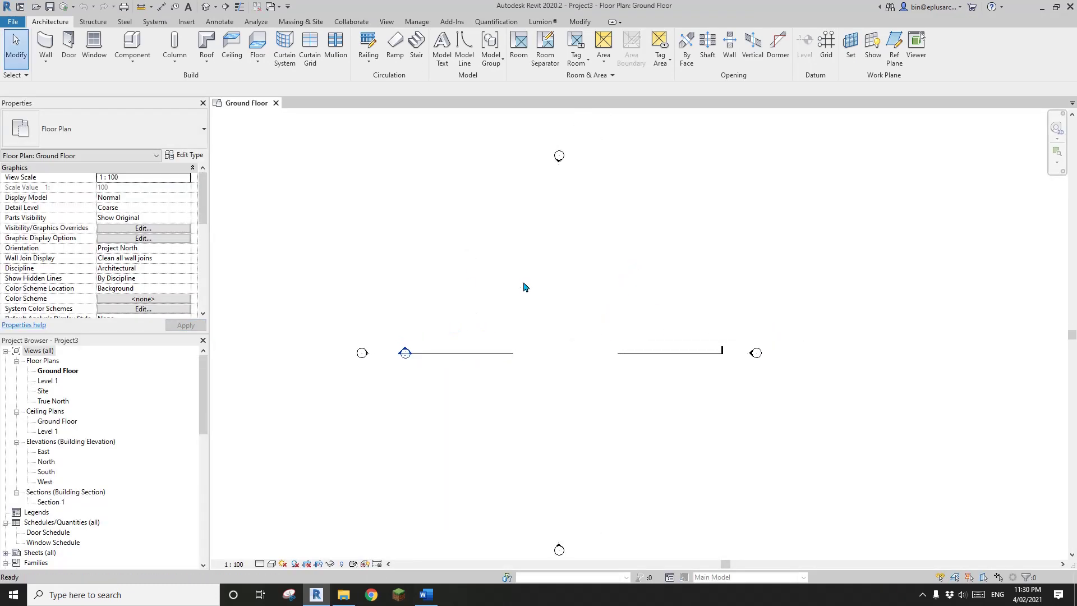
key("t")
key("x")
left_click(478, 254)
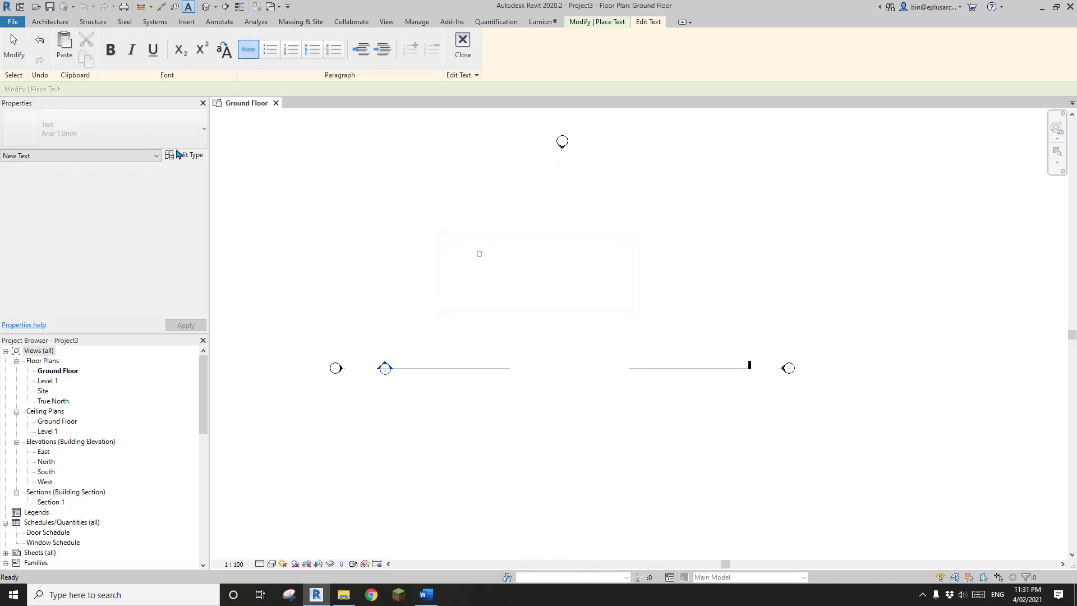
left_click(476, 209)
key("Escape")
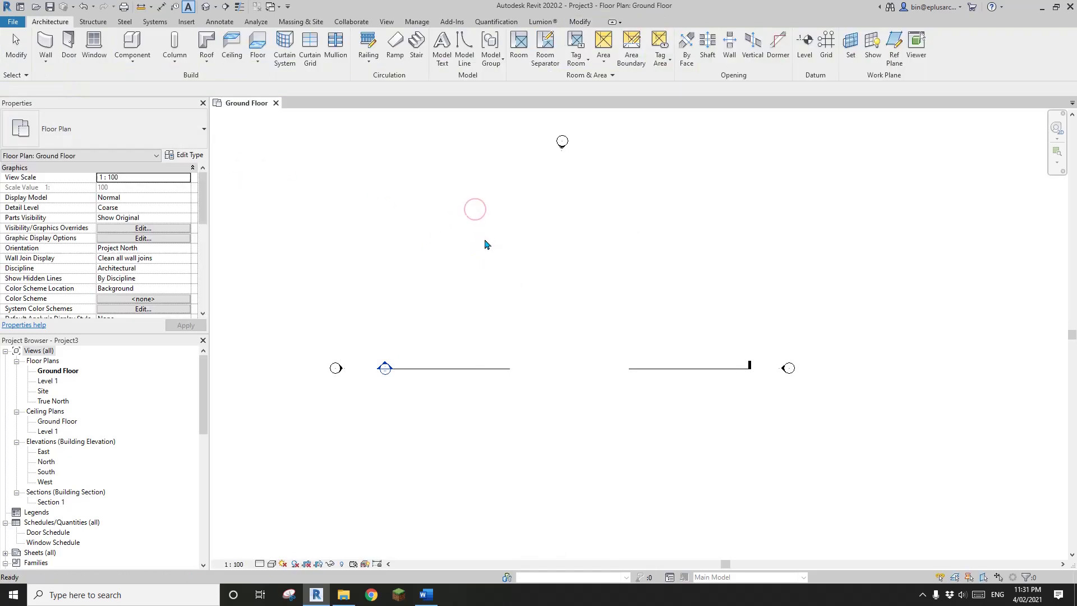
- Place a text note reading "Project" on the Ground Floor plan, using the Arial 3.5mm text type
key("t")
key("x")
left_click(143, 128)
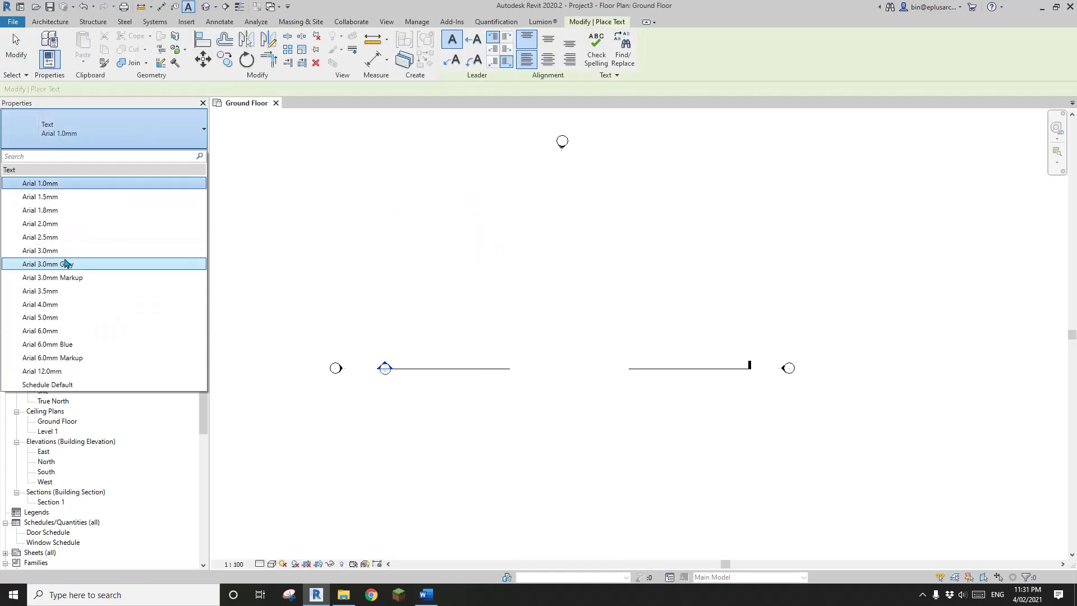
left_click(84, 277)
scroll(493, 274, "up", 2)
left_click(484, 270)
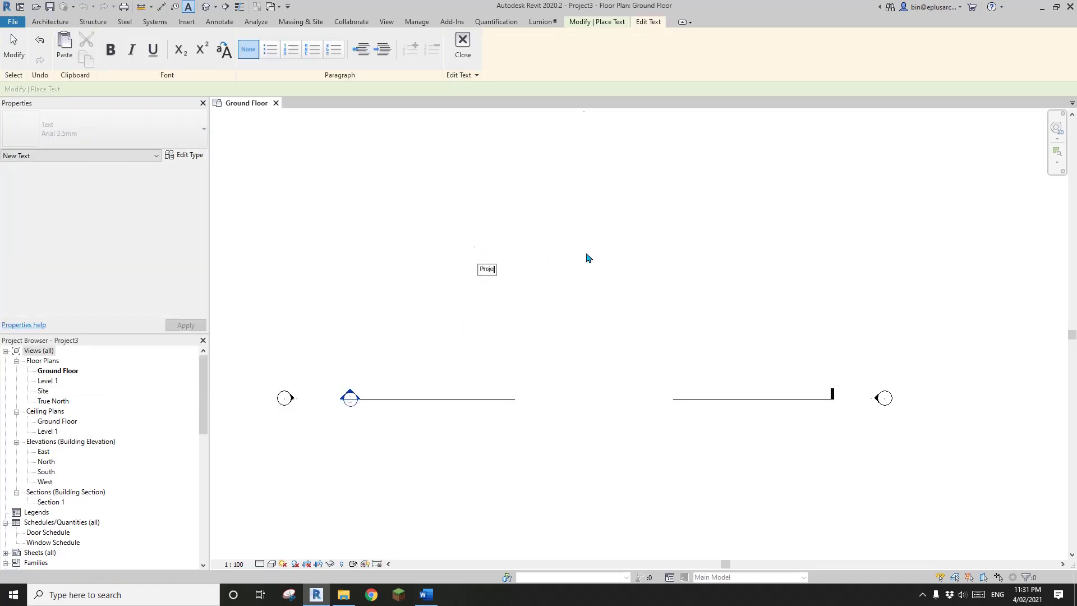
type("Project")
left_click(564, 286)
key("Escape")
- Copy the "Project" note horizontally to the right of the original
scroll(561, 286, "up", 2)
left_click(462, 252)
key("space")
left_click(498, 260)
left_click(722, 261)
key("Escape")
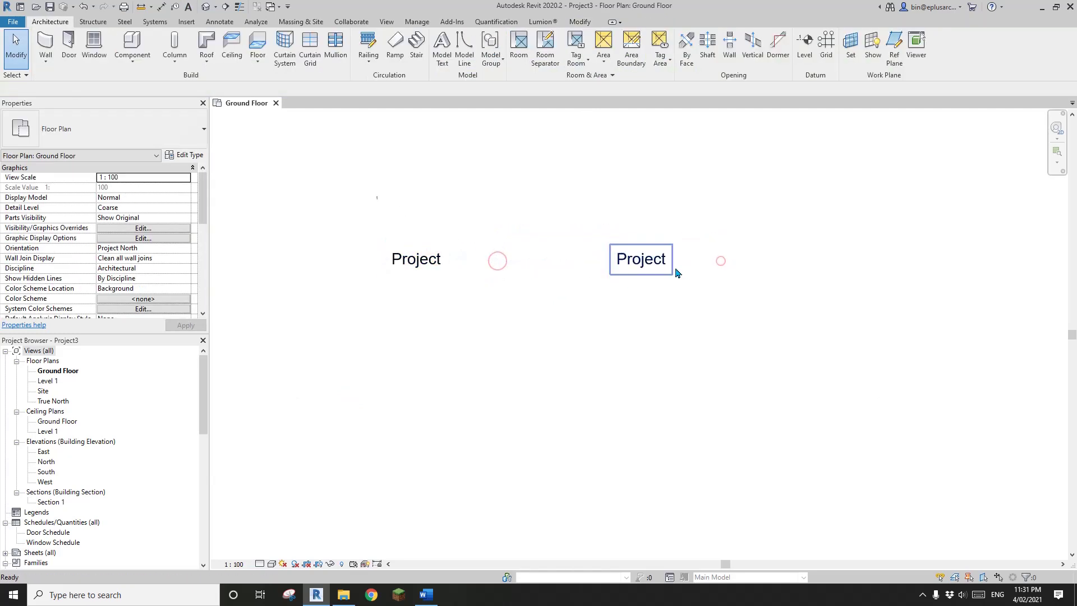
- Add a left straight leader to the right-hand "Project" note and stretch its arrowhead to end beside the left note
left_click(647, 257)
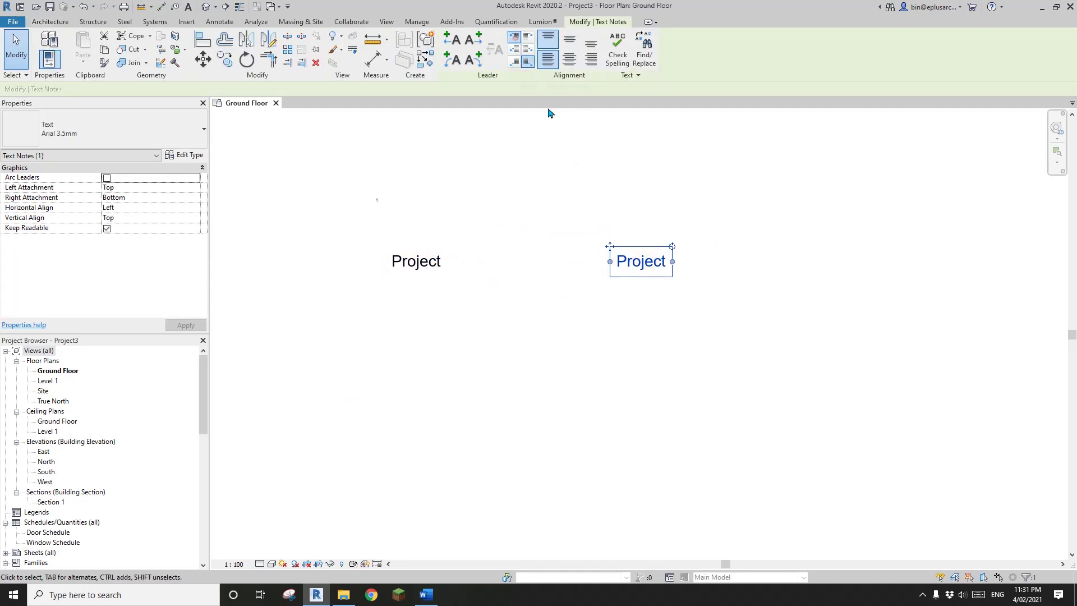
left_click(451, 38)
middle_click_drag(631, 211, 630, 213)
key("Escape")
left_click(548, 262)
left_click_drag(530, 263, 457, 262)
scroll(463, 255, "up", 1)
middle_click_drag(402, 266, 395, 266)
left_click(357, 192)
key("Escape")
left_click(345, 185)
- Replace the text of the note with the leader with "Classroom"
double_click(692, 268)
double_click(691, 268)
type("Clas")
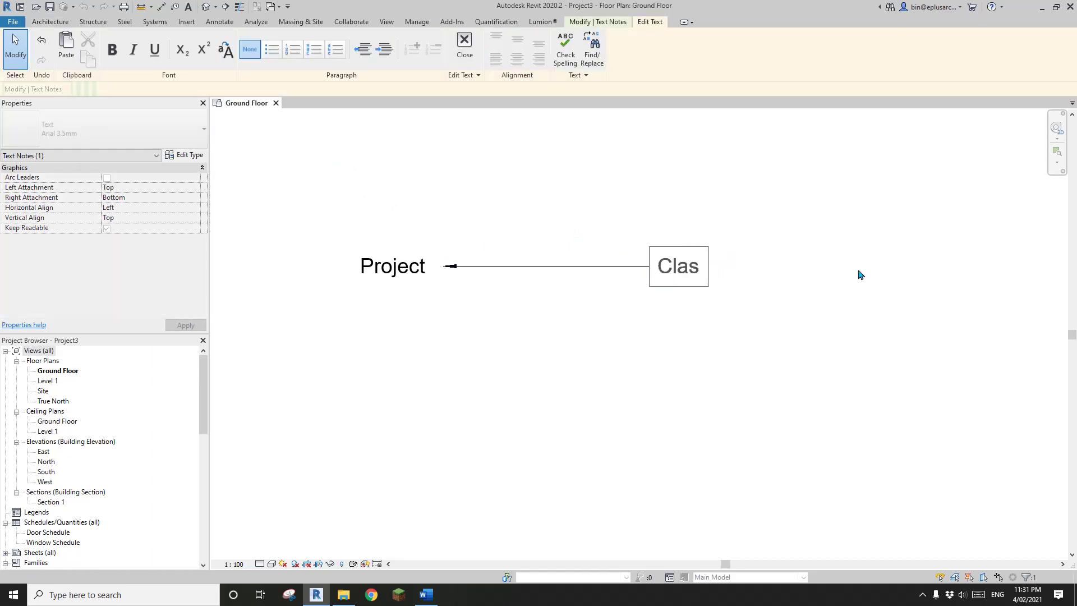
left_click(739, 191)
scroll(668, 202, "down", 2)
key("Escape")
- Copy the left "Project" note straight down below the original
left_click(445, 243)
key("m")
key("v")
left_click(573, 285)
left_click(571, 360)
scroll(428, 337, "up", 2)
key("Escape")
- Change the lower copied note's text to "Family"
left_click(473, 309)
left_click(445, 304)
left_click_drag(526, 313, 427, 313)
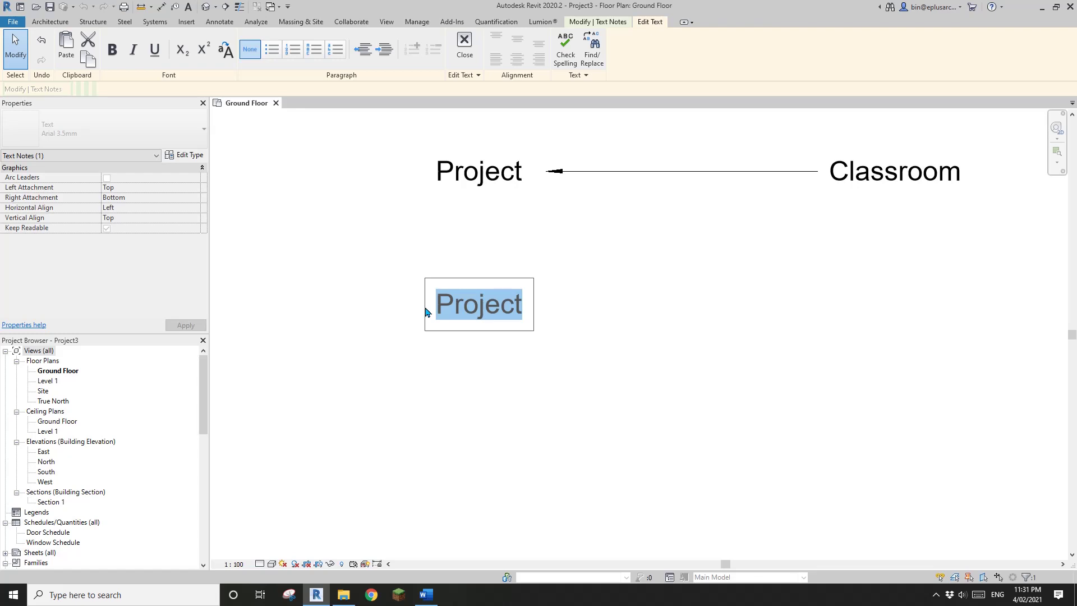
key("BackSpace")
type("FA")
key("BackSpace")
type("amily")
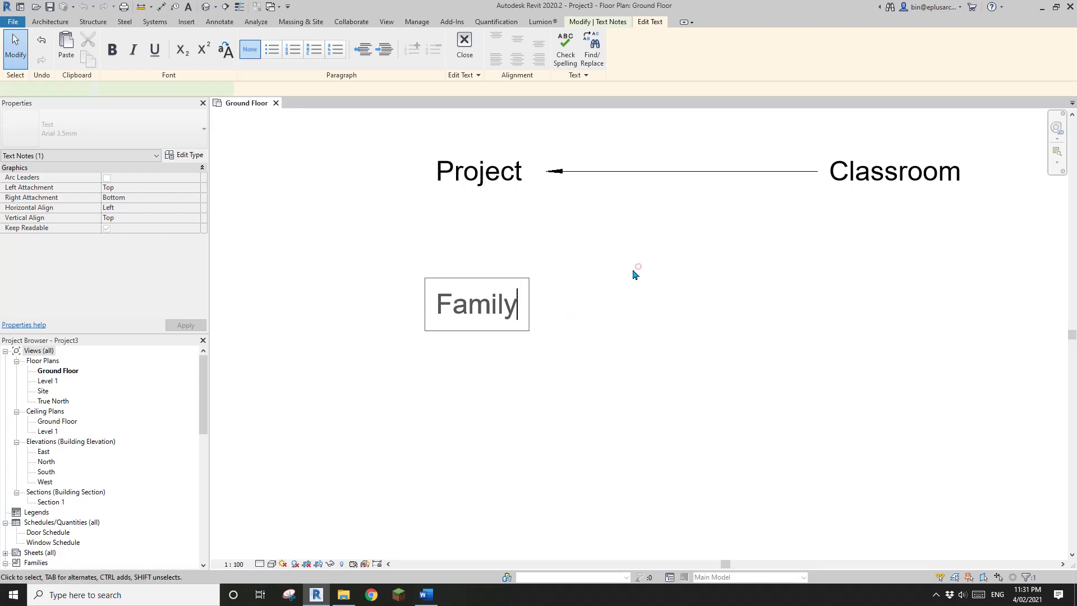
left_click(638, 268)
- Copy the "Classroom" note with its leader straight down beside the "Family" note
left_click(728, 194)
key("c")
key("o")
left_click(629, 228)
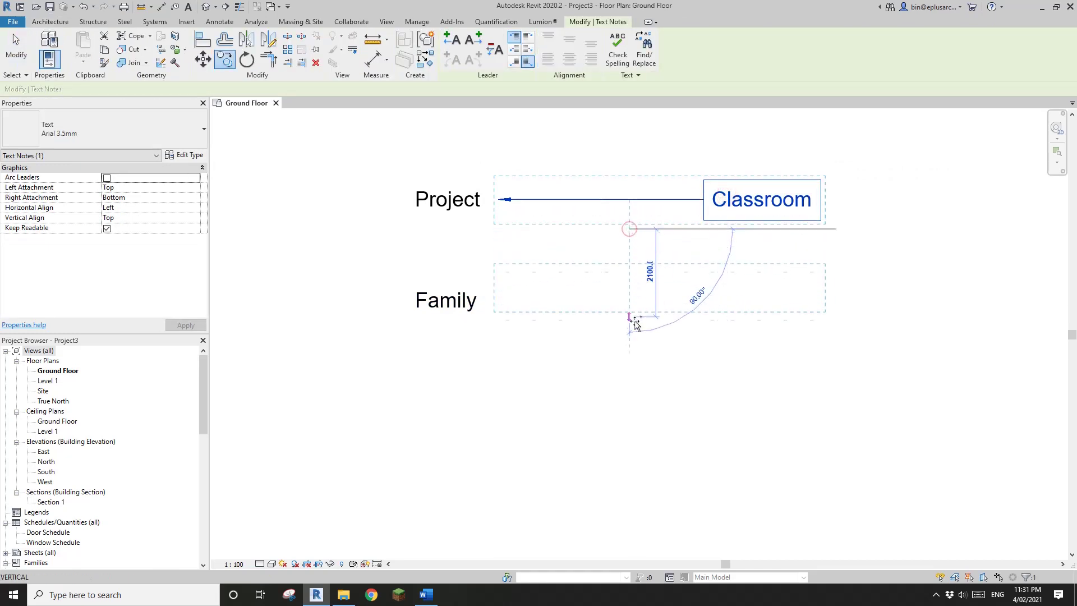
left_click(628, 326)
- Replace the text of the lower "Classroom" copy with "You"
double_click(757, 299)
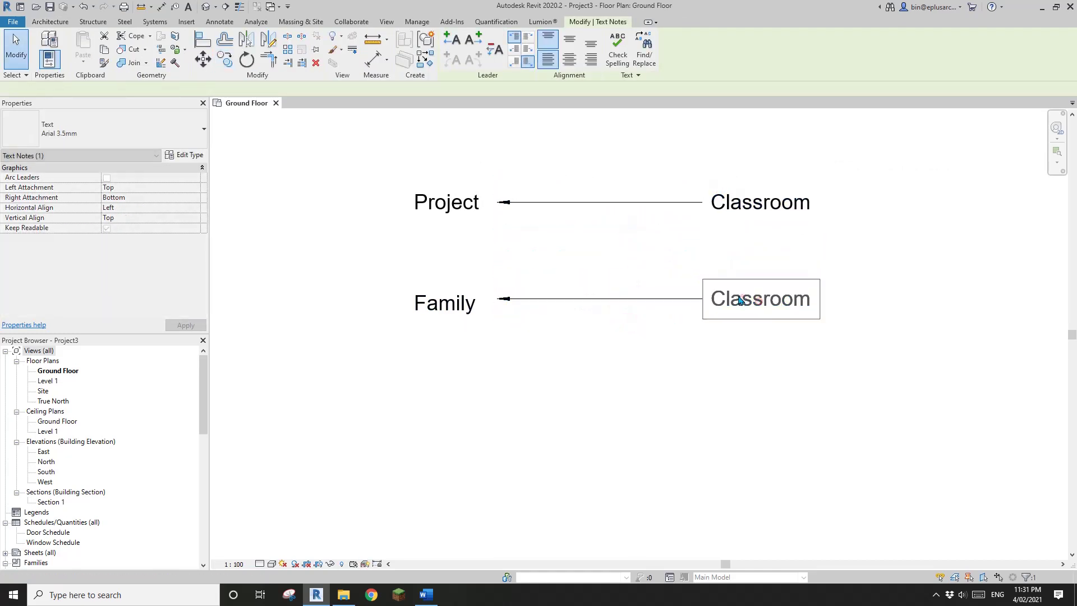
type("You")
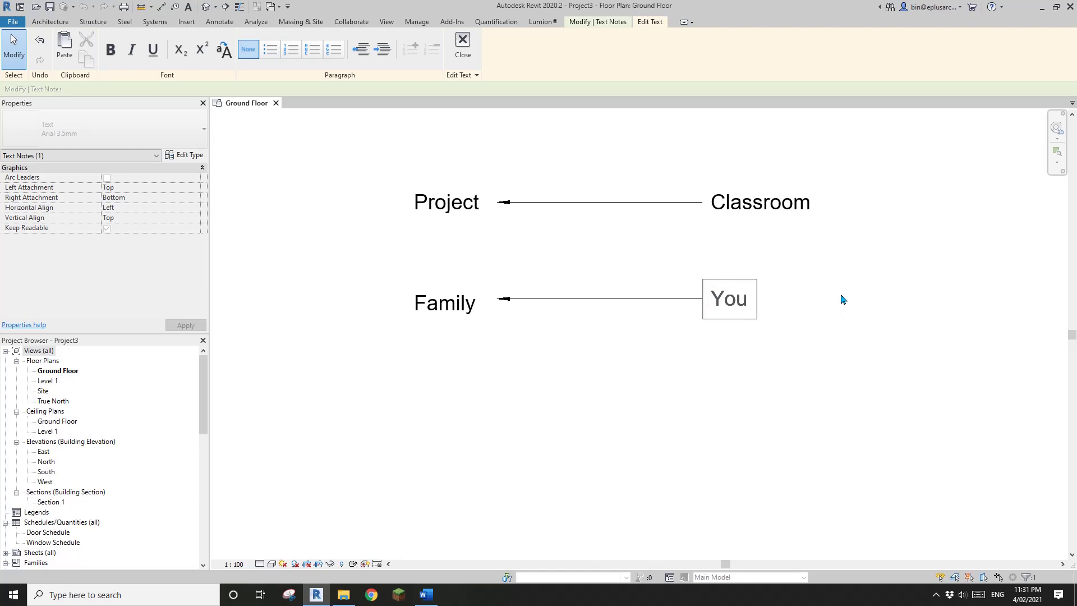
left_click(738, 378)
left_click(737, 377)
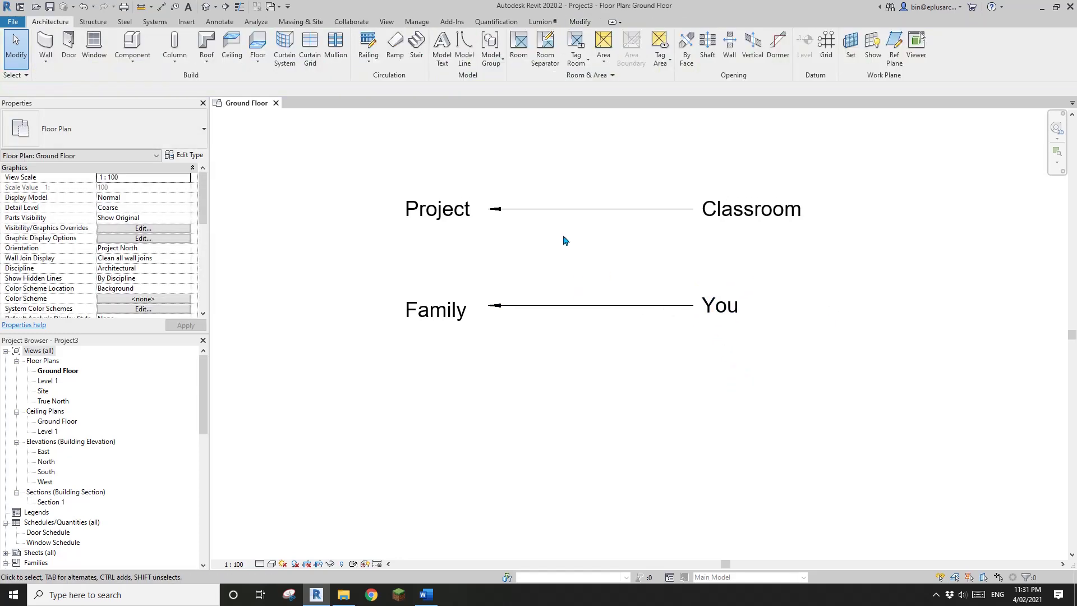
- Move the "You" note and its leader slightly down to line up with the "Family" note
scroll(561, 247, "up", 1)
left_click(606, 329)
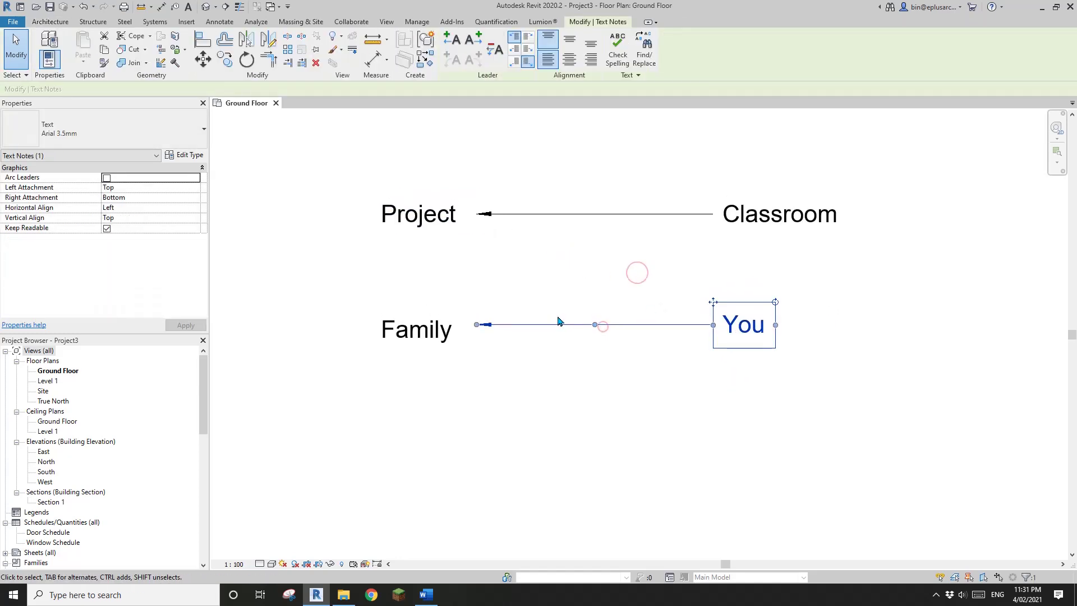
left_click(535, 280)
middle_click_drag(508, 303, 539, 314)
left_click(435, 343)
left_click(464, 386)
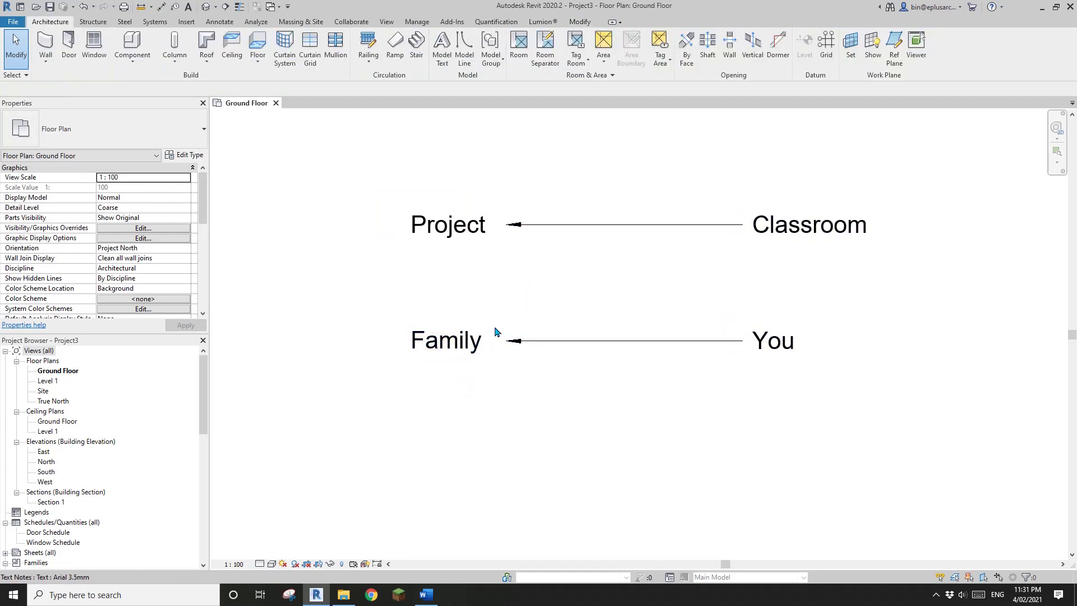
middle_click_drag(495, 329, 494, 335)
mouse_move(624, 359)
middle_mouse_down()
mouse_move(533, 339)
mouse_move(562, 331)
mouse_move(522, 356)
middle_mouse_up()
scroll(526, 345, "down", 1)
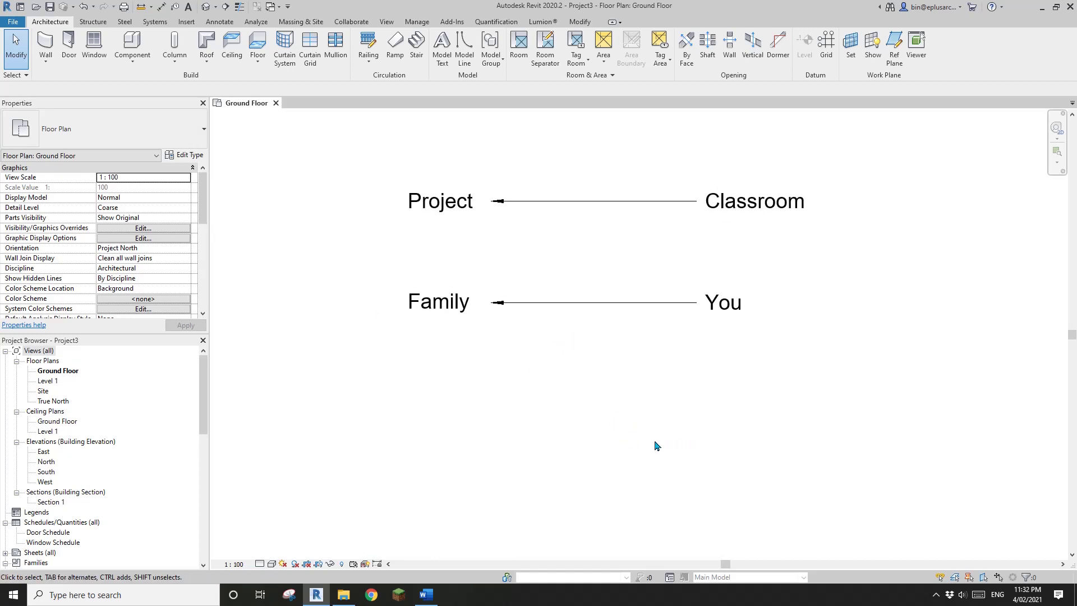
middle_click_drag(576, 432, 574, 436)
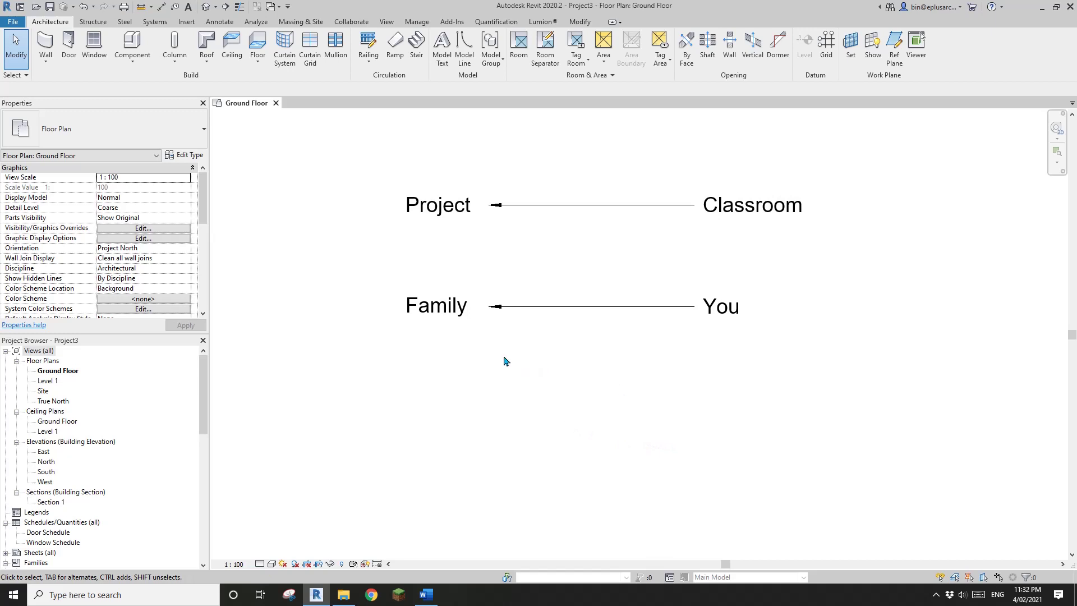
middle_click_drag(460, 374, 443, 372)
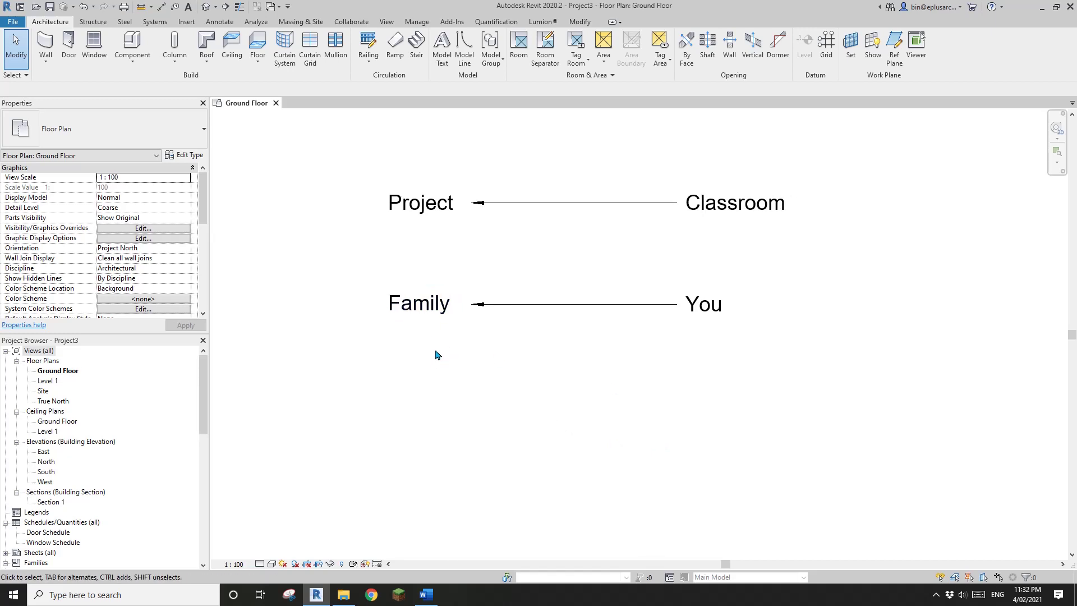
left_click(418, 305)
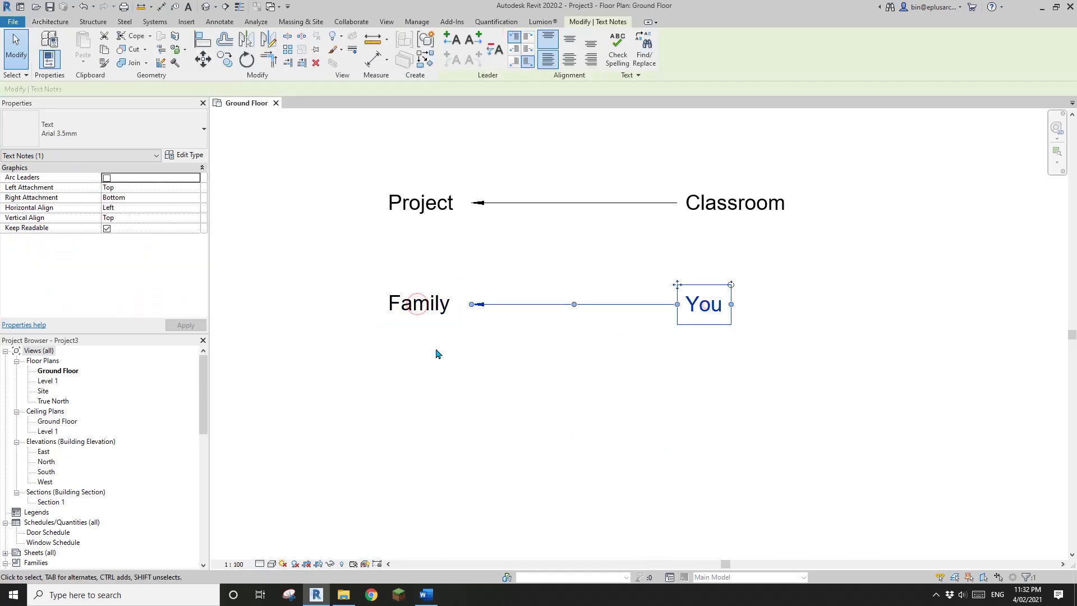
left_click(437, 362)
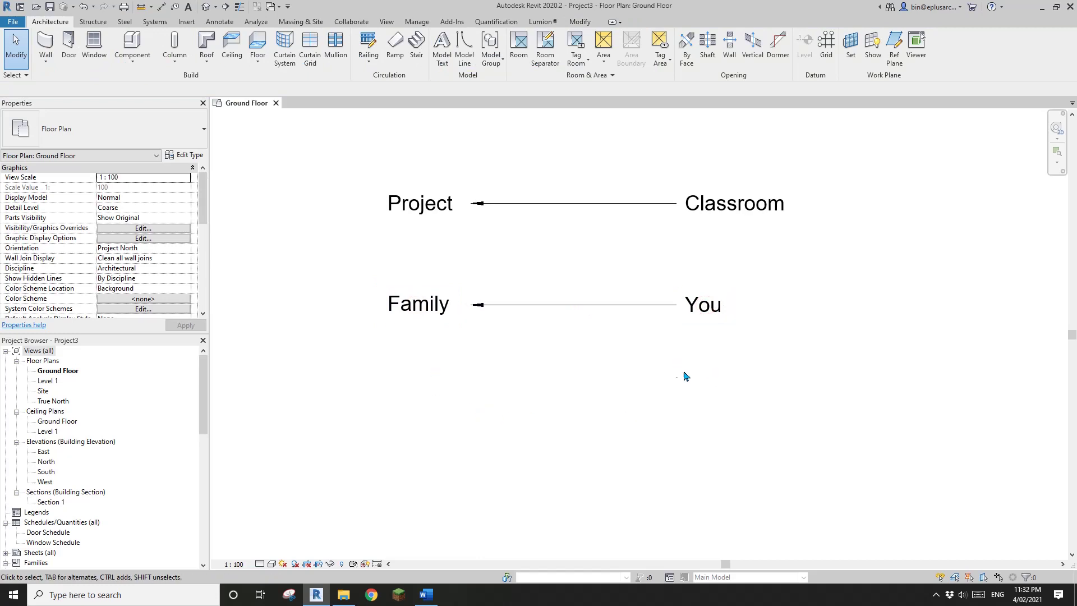
- Copy the "Family" note straight down to start a third row
key("t")
key("x")
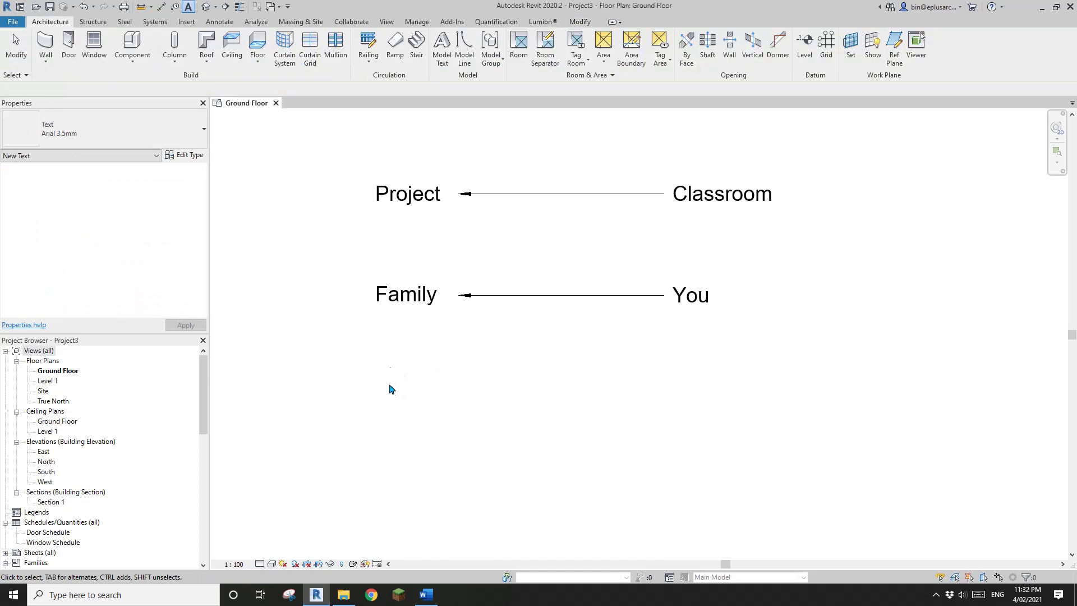
left_click(416, 312)
key("c")
key("o")
left_click(500, 342)
left_click(498, 434)
key("Escape")
- Change the third-row note's text to "Shared Family"
double_click(387, 387)
scroll(386, 386, "up", 2)
type("Shared Family")
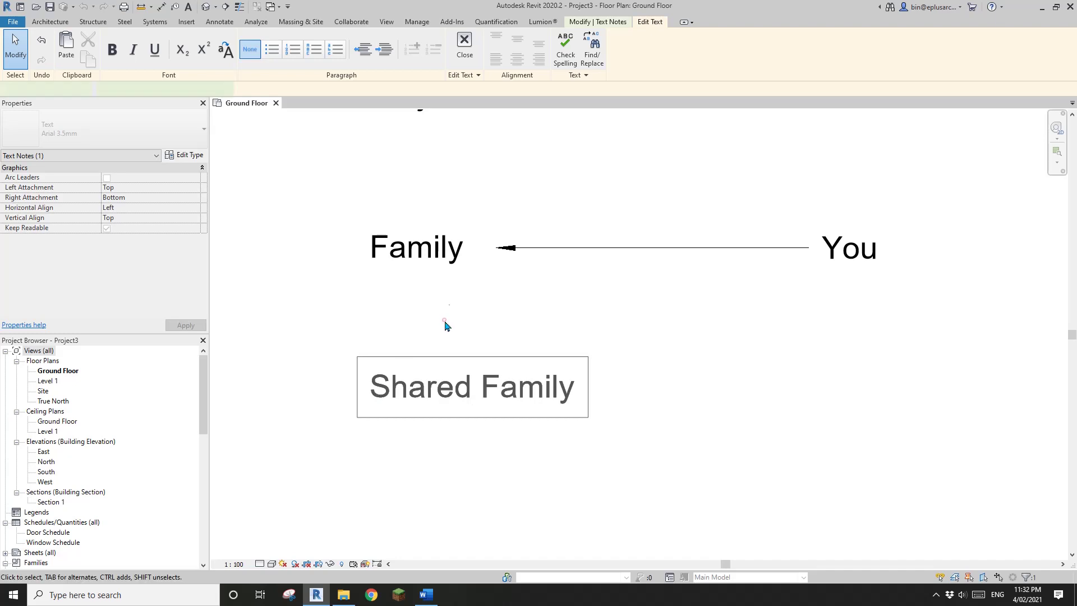
left_click(444, 320)
scroll(448, 335, "down", 2)
key("Escape")
left_click(492, 379)
middle_click_drag(509, 360, 506, 376)
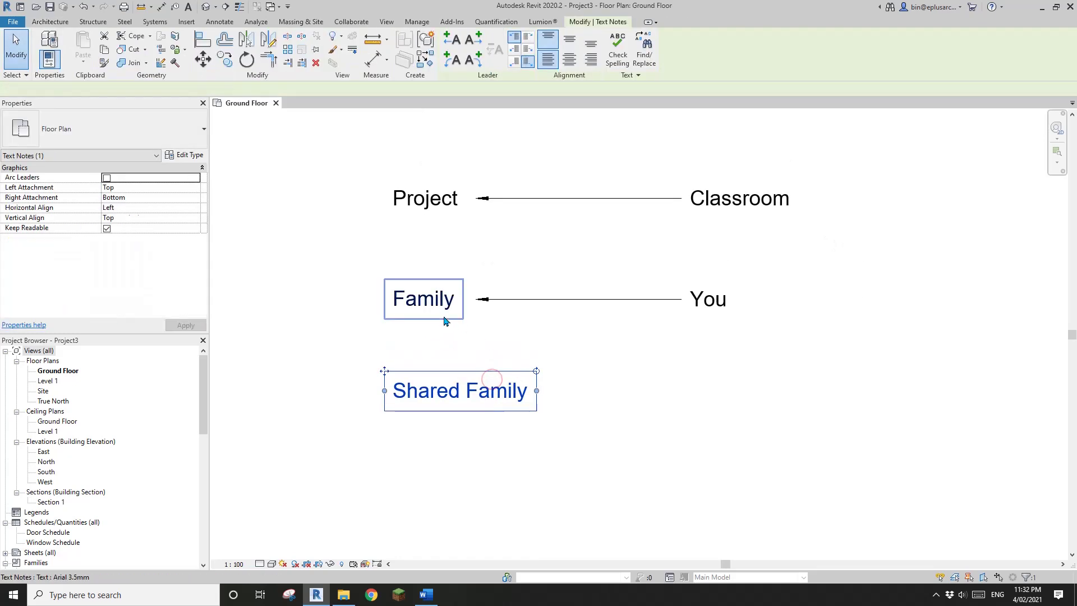
key("Escape")
scroll(437, 327, "up", 1)
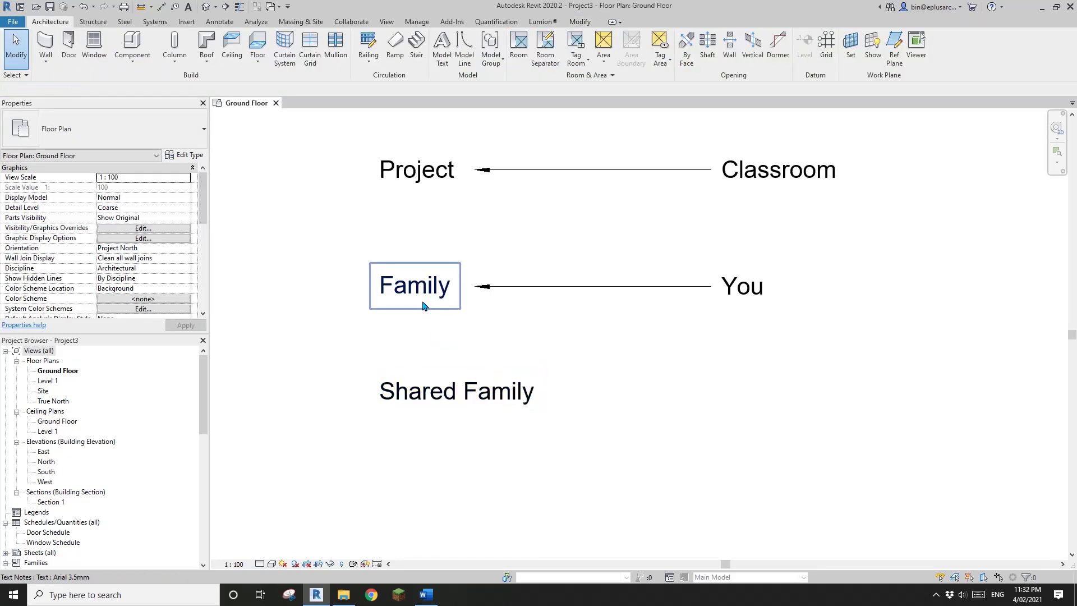
left_click(418, 298)
middle_click_drag(496, 363, 476, 363)
key("Escape")
- Copy the "You" note and leader down to the "Shared Family" row and shorten the copied leader to end beside that text
middle_click_drag(749, 340, 695, 344)
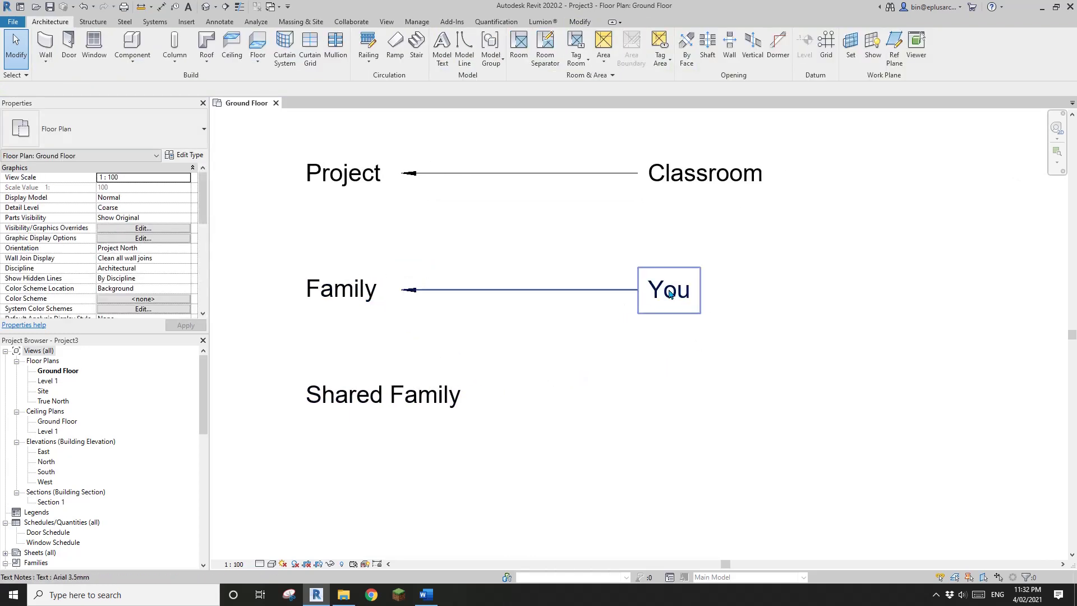
left_click(671, 294)
key("c")
key("o")
left_click(777, 291)
left_click(779, 396)
key("Escape")
left_click(504, 396)
left_click_drag(402, 396, 472, 397)
- Replace the text of the third-row "You" copy with "Books"
left_click(672, 397)
double_click(680, 411)
left_click_drag(648, 396, 703, 405)
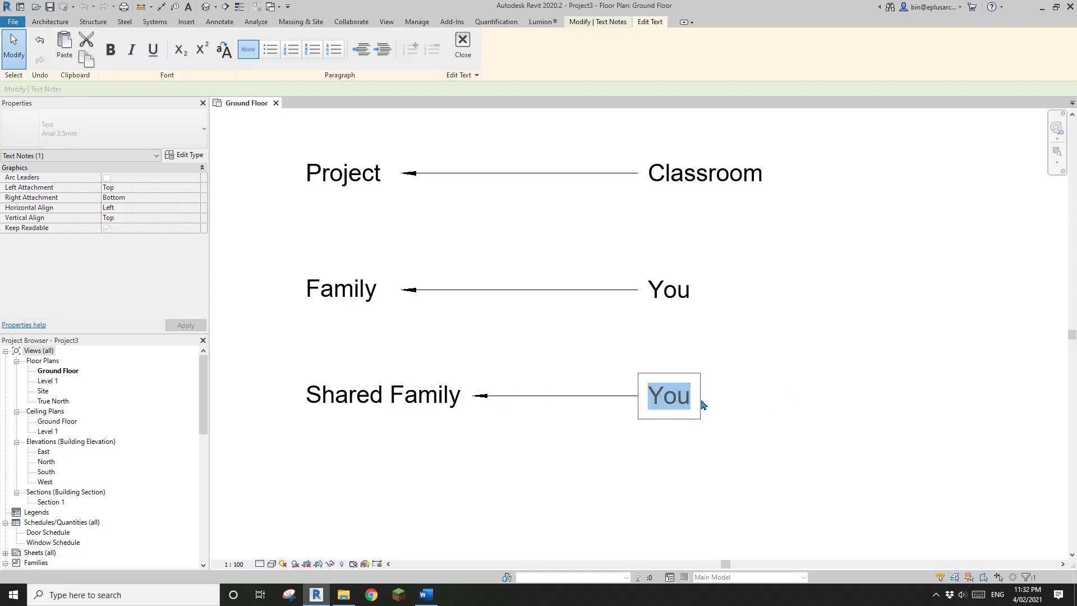
type("D")
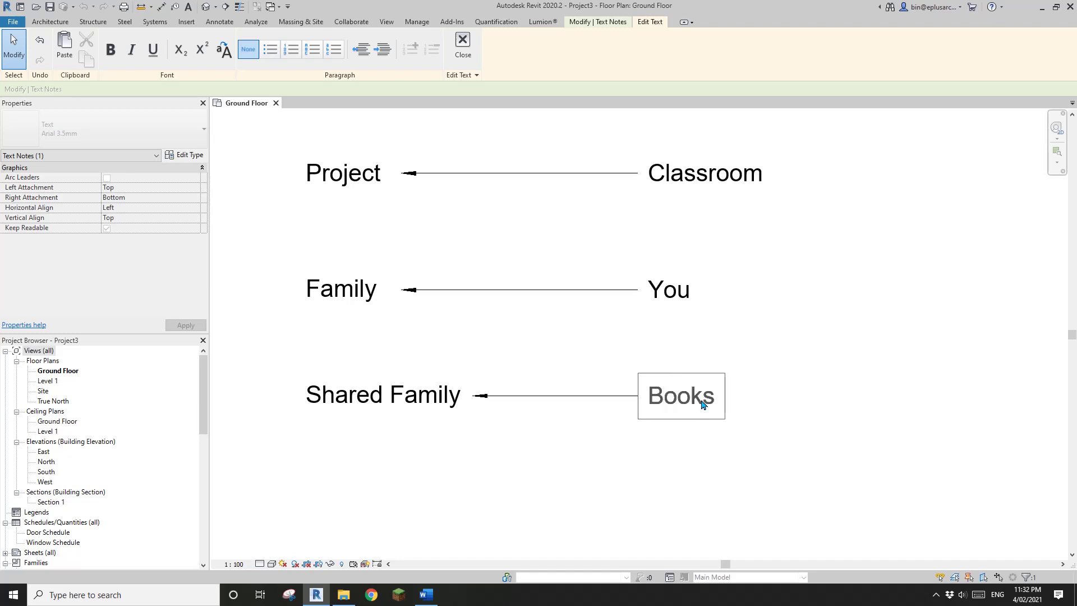
left_click(862, 367)
scroll(742, 409, "down", 1)
middle_click_drag(742, 410, 733, 332)
key("Escape")
middle_click_drag(657, 362, 610, 373)
scroll(584, 370, "up", 1)
left_click(405, 335)
left_click(423, 378)
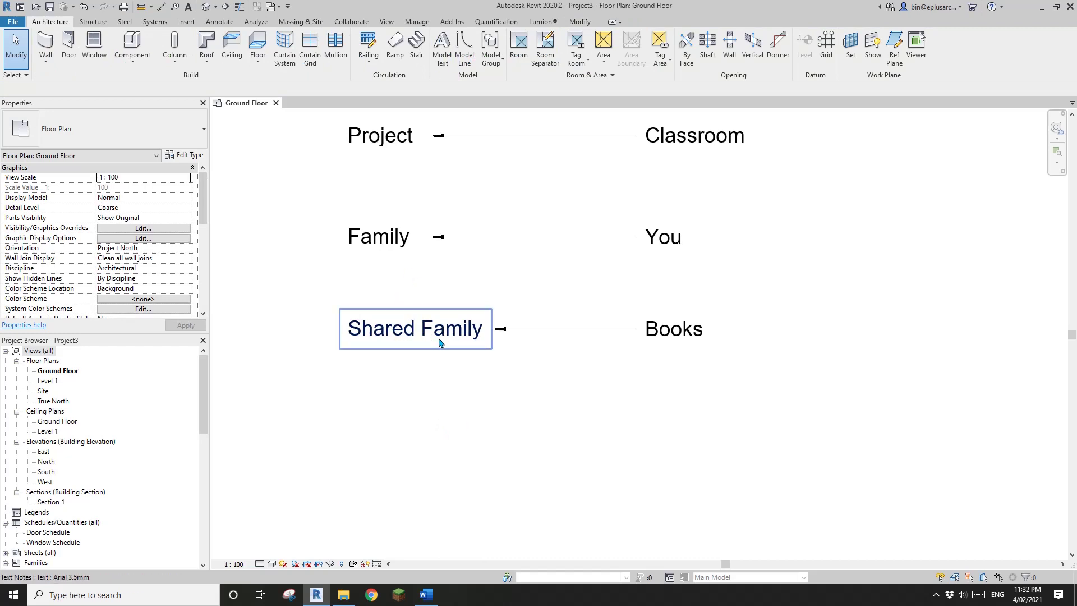
middle_click_drag(567, 353, 537, 381)
left_click(651, 363)
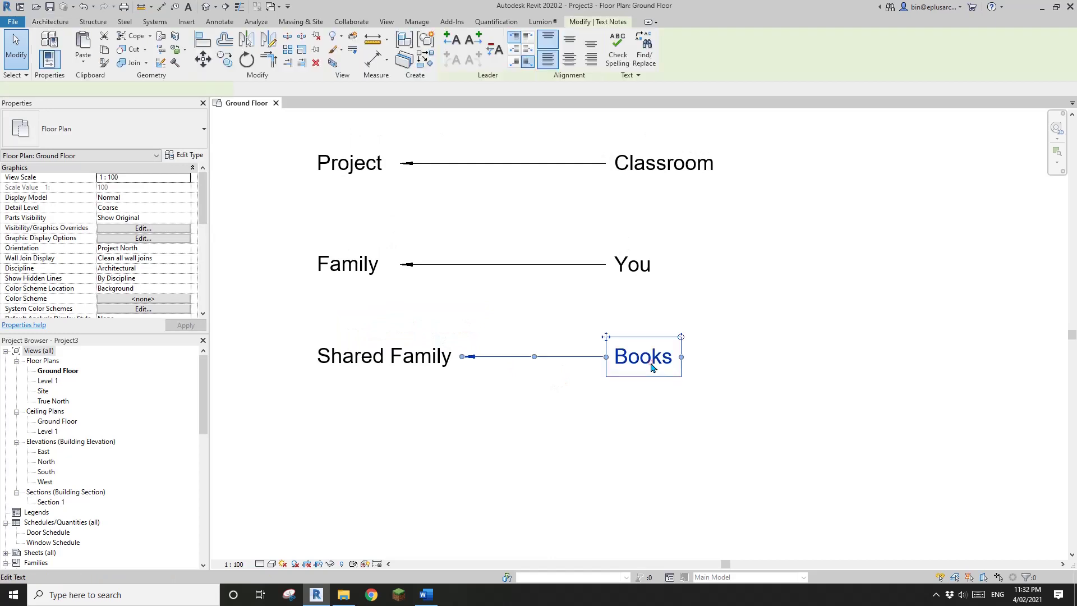
left_click(666, 399)
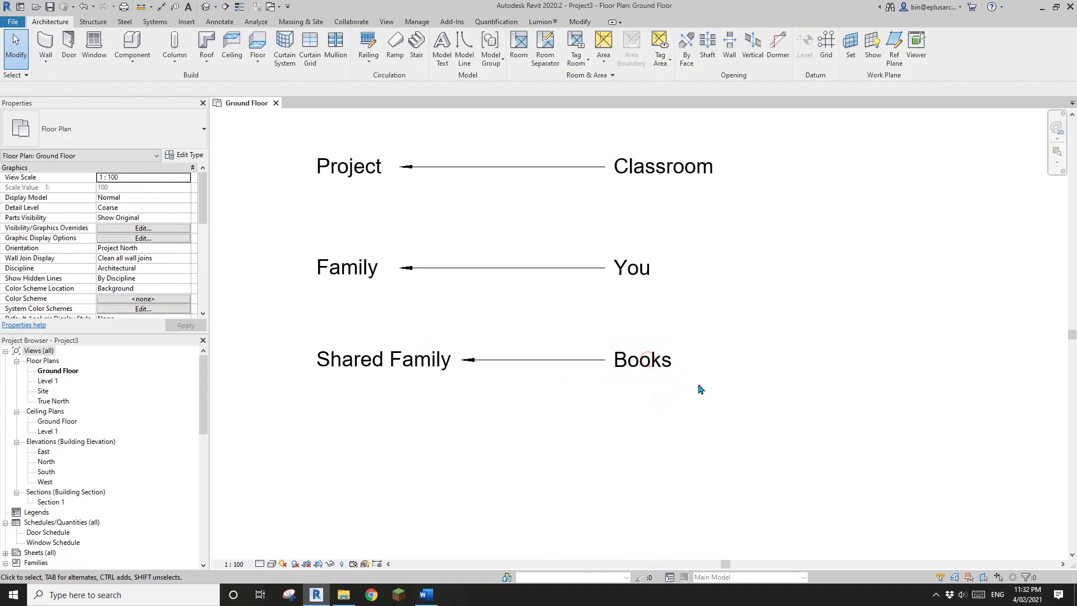
middle_click_drag(698, 385, 686, 415)
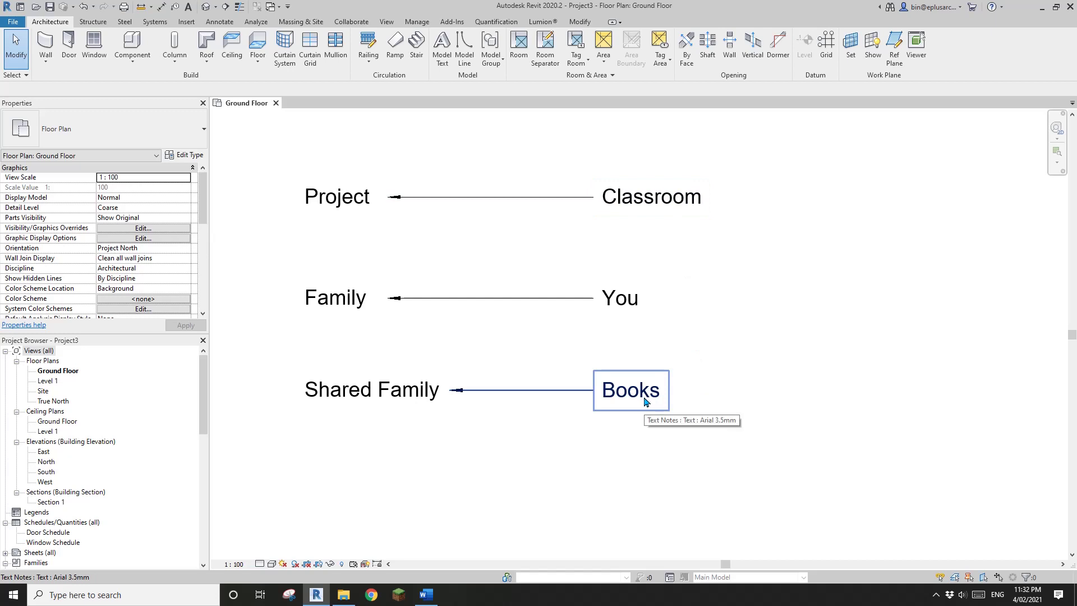
middle_click_drag(645, 402, 621, 310)
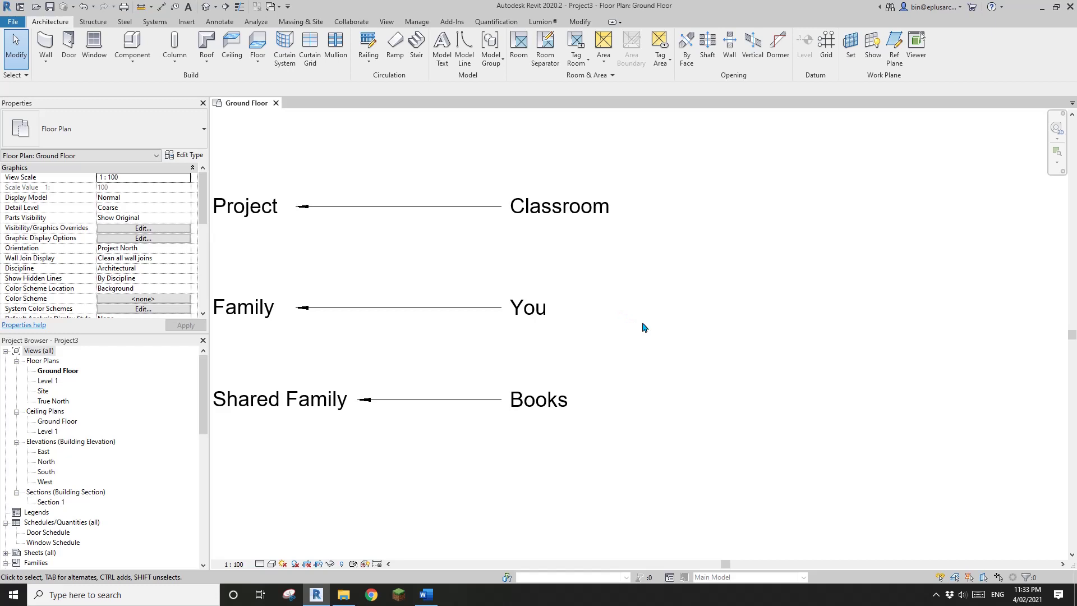
middle_click_drag(629, 388, 664, 377)
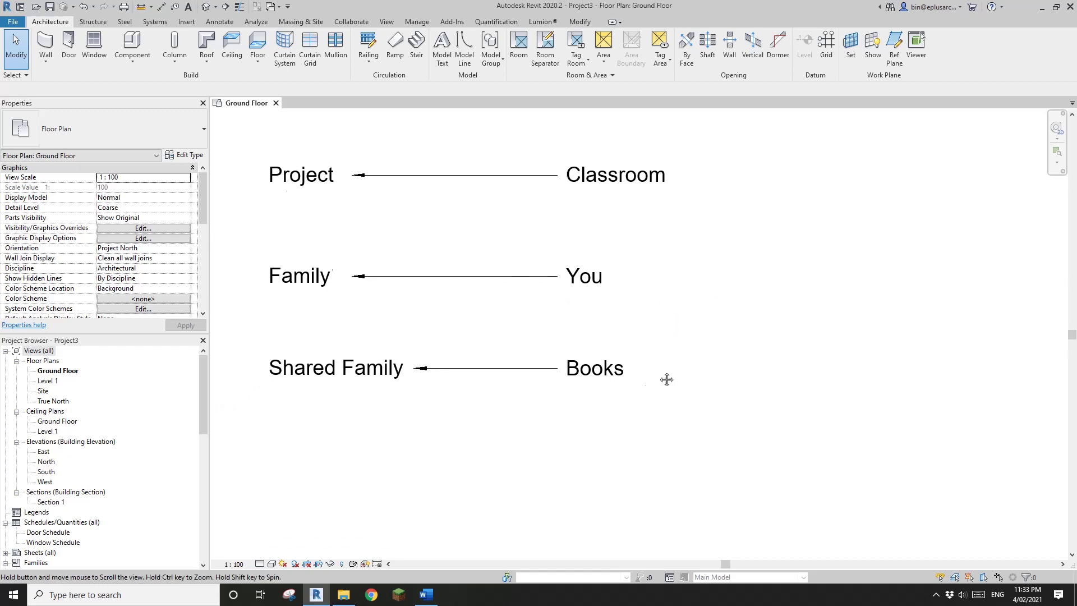
middle_click_drag(653, 191, 629, 206)
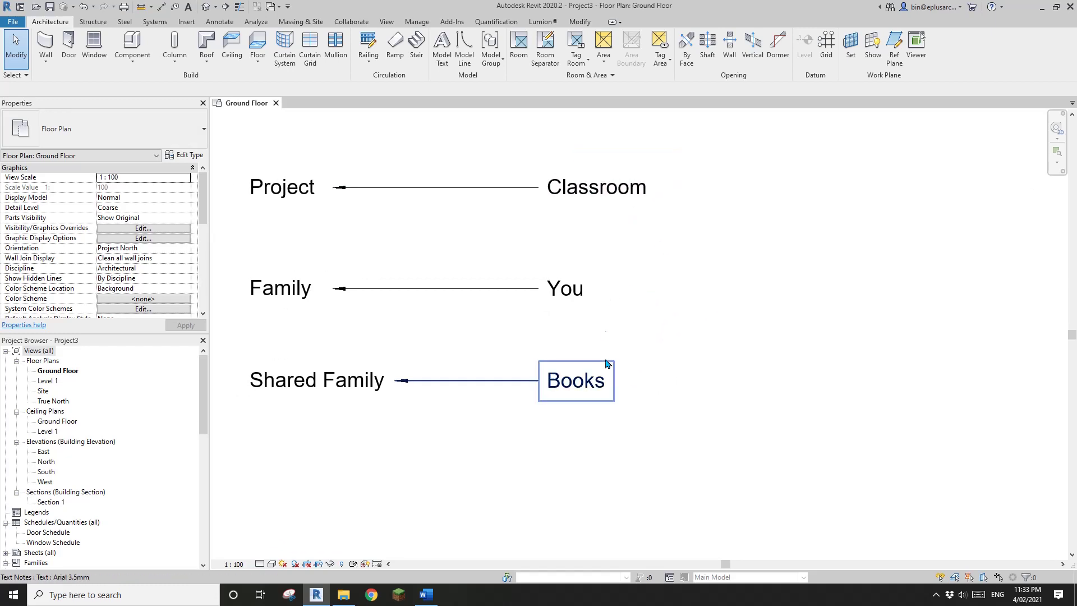
middle_click_drag(602, 399, 575, 412)
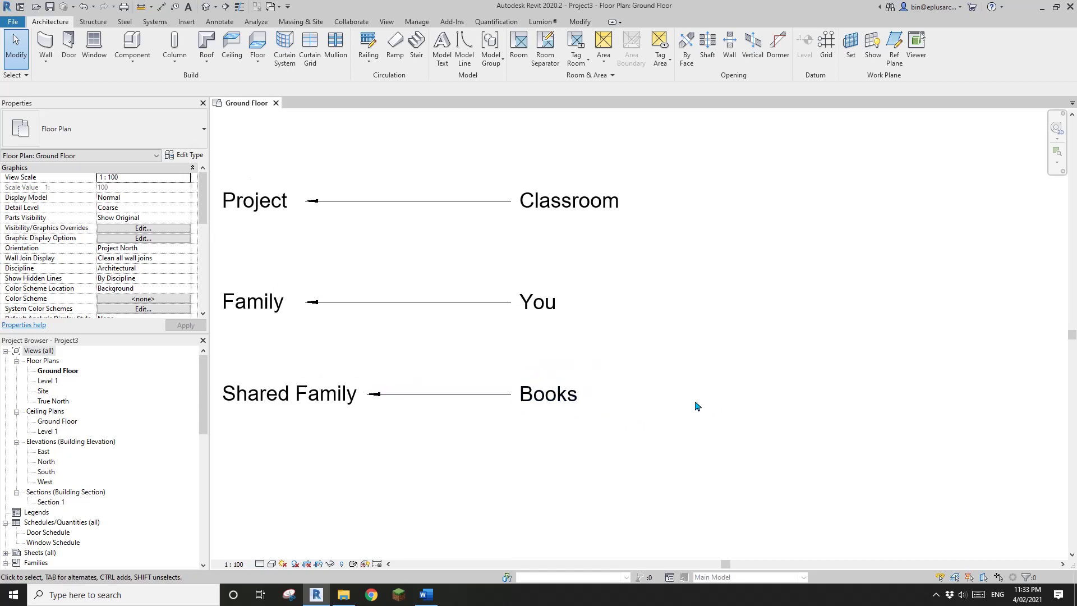
middle_click_drag(744, 357, 679, 361)
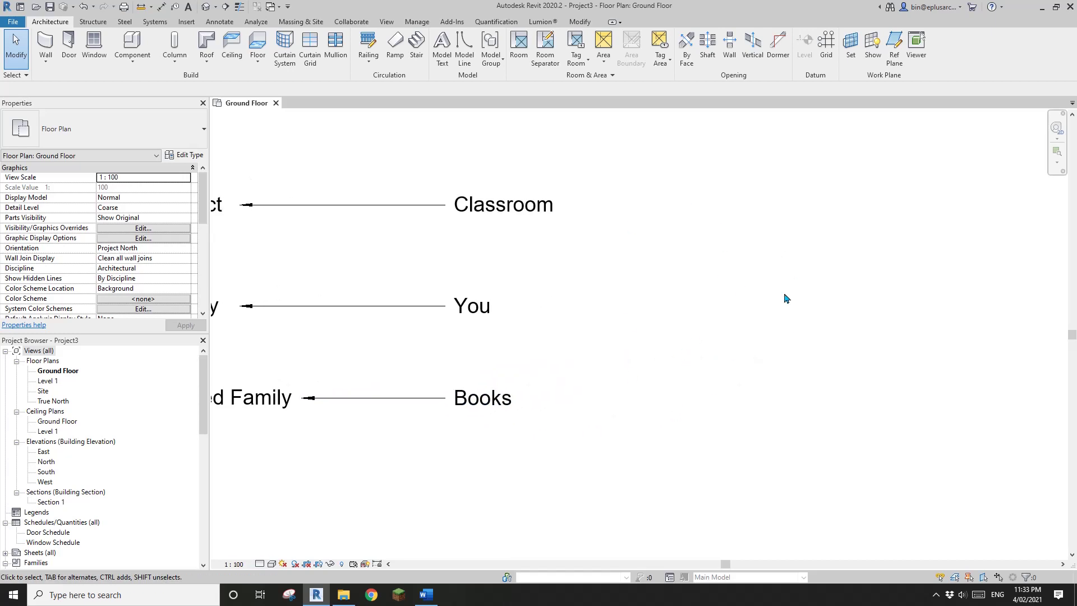
middle_click_drag(690, 398, 808, 378)
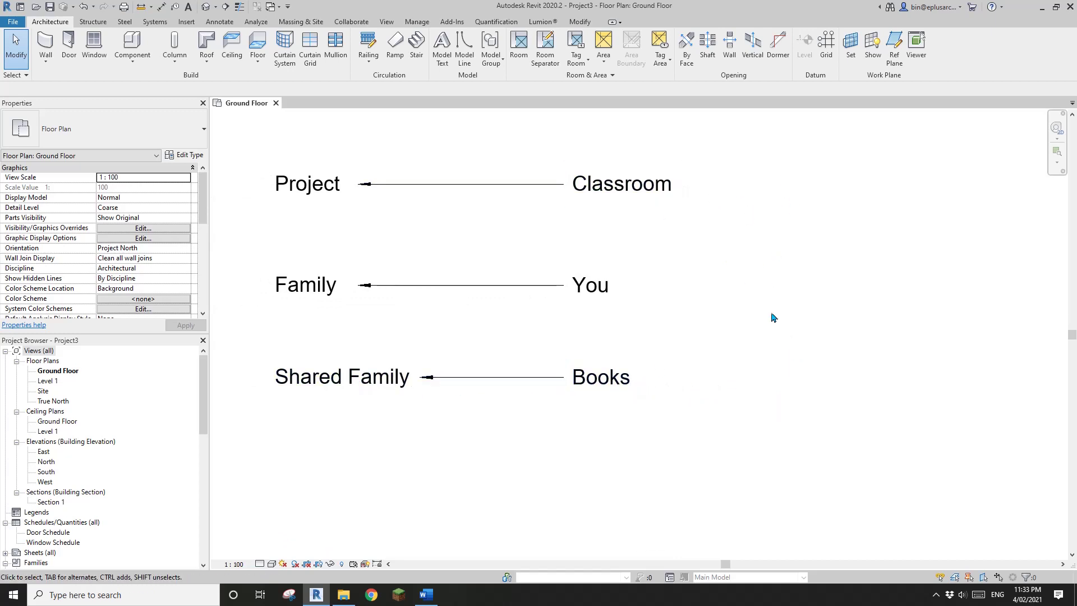
middle_click_drag(771, 370, 773, 377)
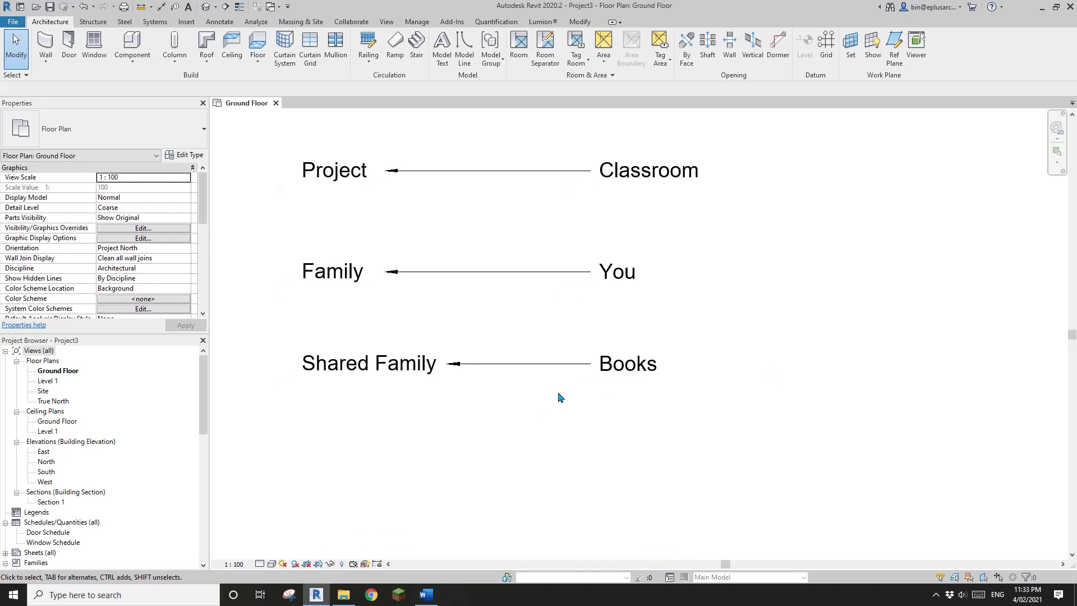
scroll(459, 378, "up", 2)
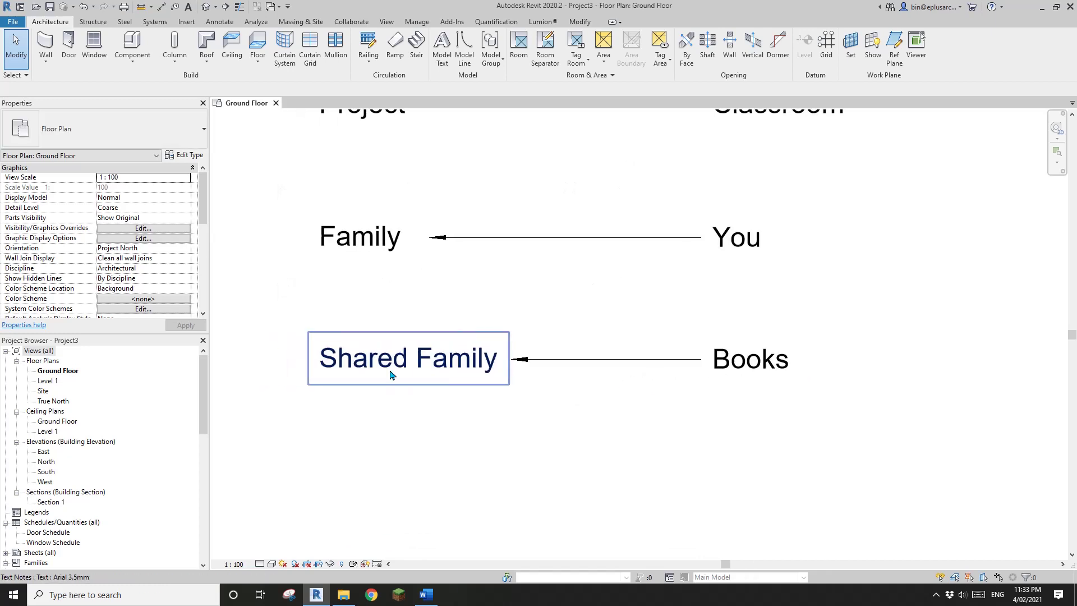
left_click(344, 247)
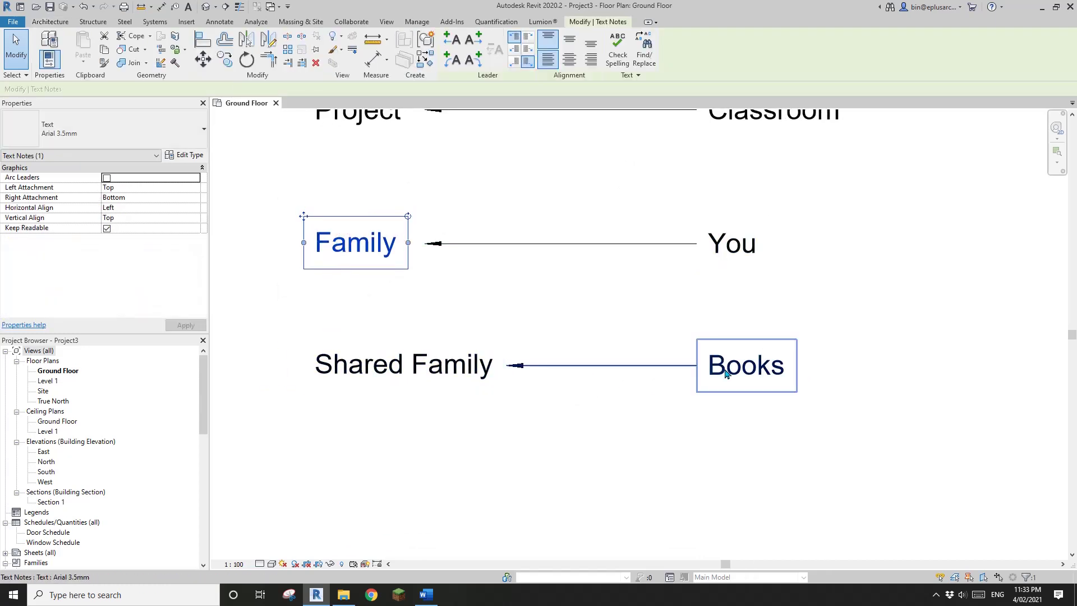
left_click(436, 327)
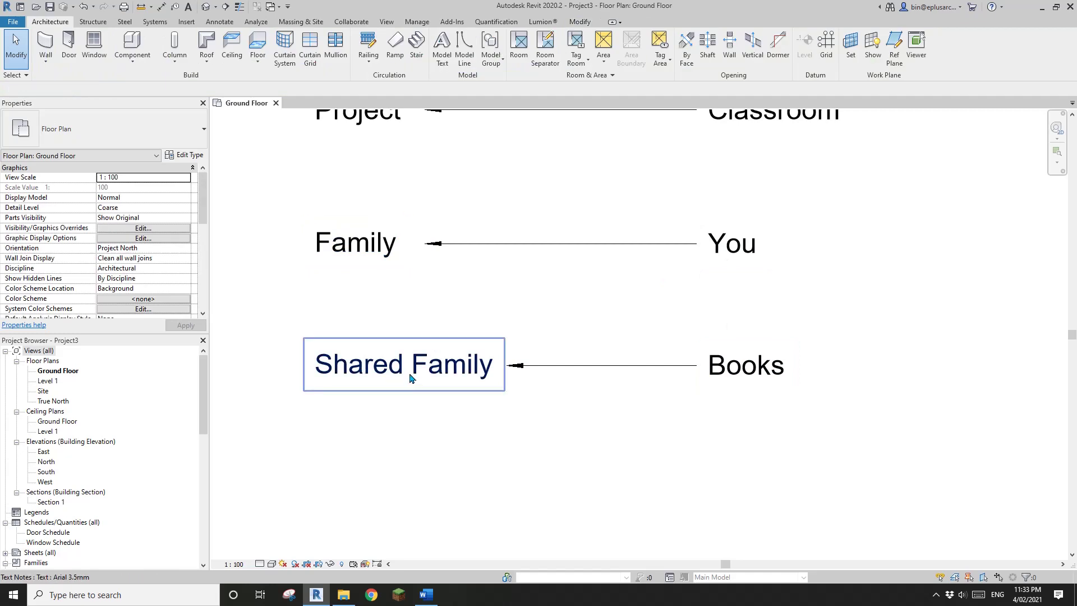
middle_click_drag(407, 326, 416, 342)
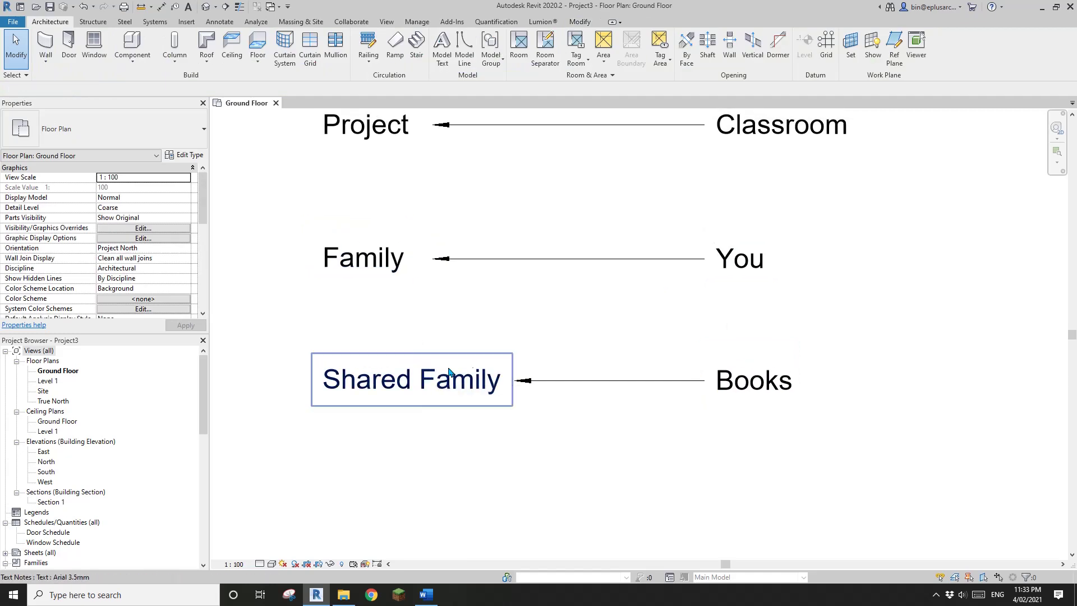
middle_click_drag(478, 364, 478, 375)
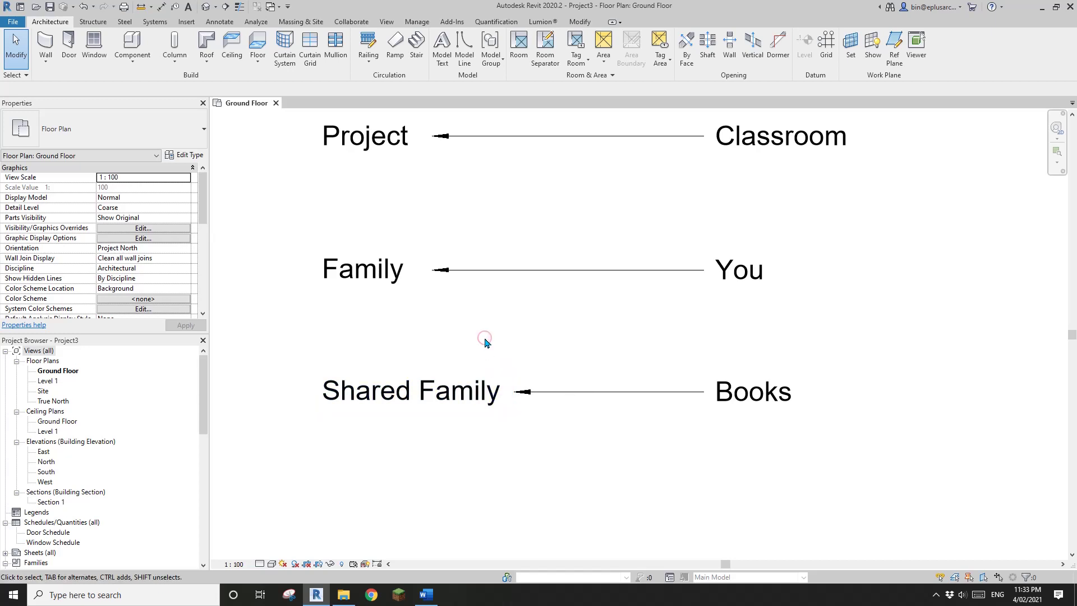
middle_click_drag(530, 345, 274, 405)
middle_click_drag(514, 365, 573, 353)
scroll(582, 339, "down", 1)
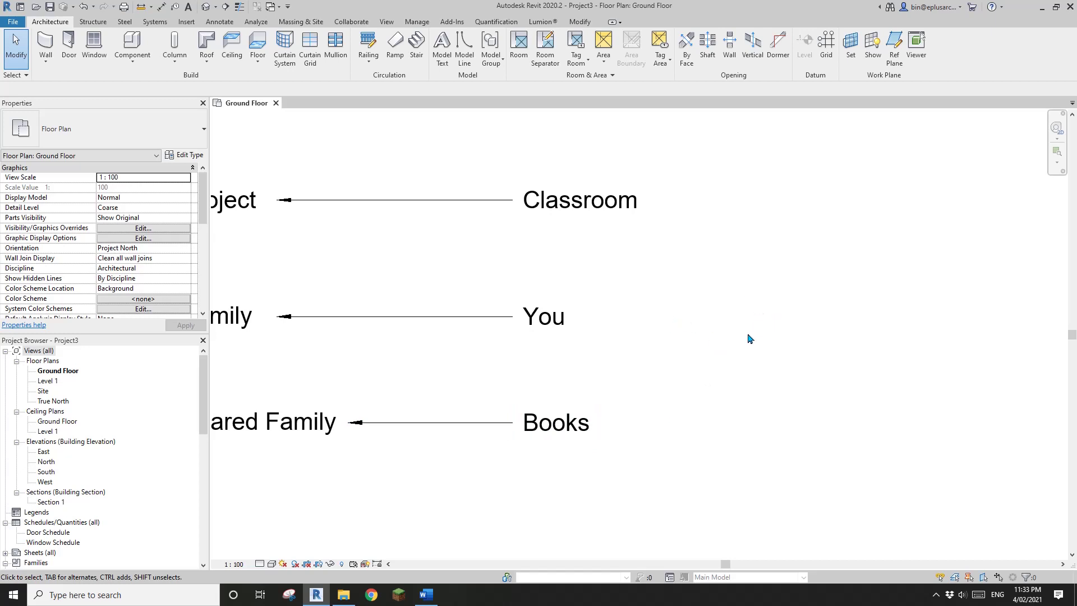
middle_click_drag(447, 399, 538, 385)
scroll(583, 369, "down", 2)
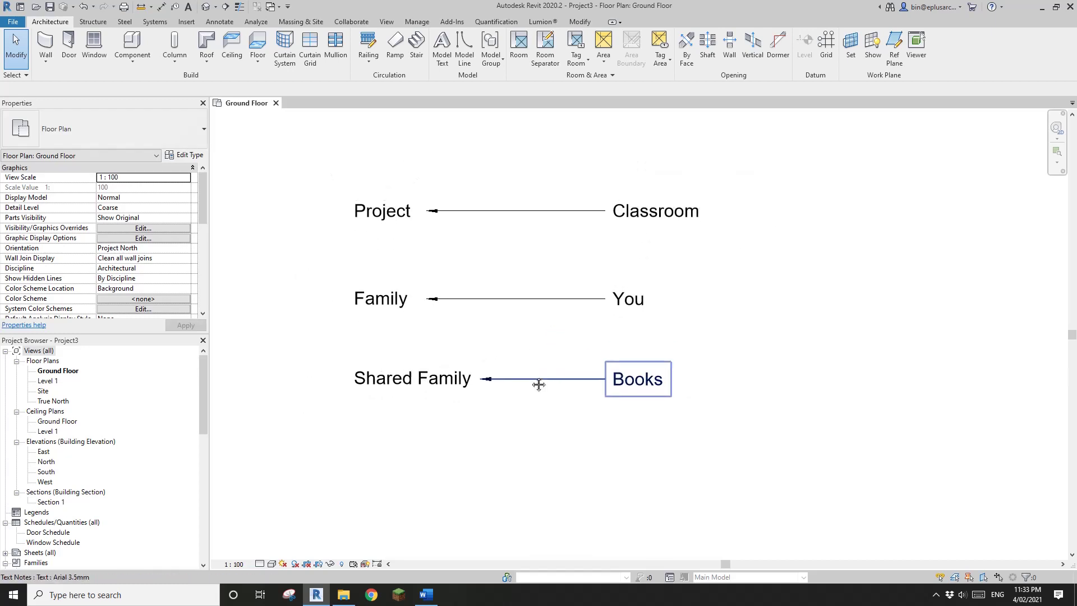
middle_click_drag(493, 506, 495, 498)
middle_click_drag(379, 421, 415, 430)
middle_click_drag(407, 327, 344, 321)
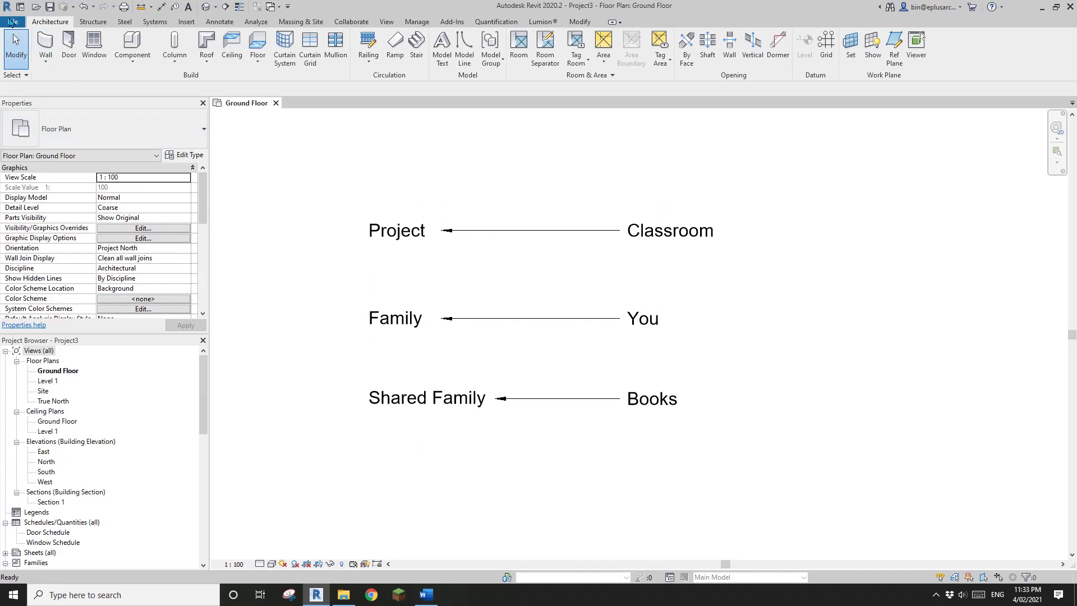
- Create a new family from the Metric Generic Model.rft template
left_click(14, 21)
mouse_move(70, 64)
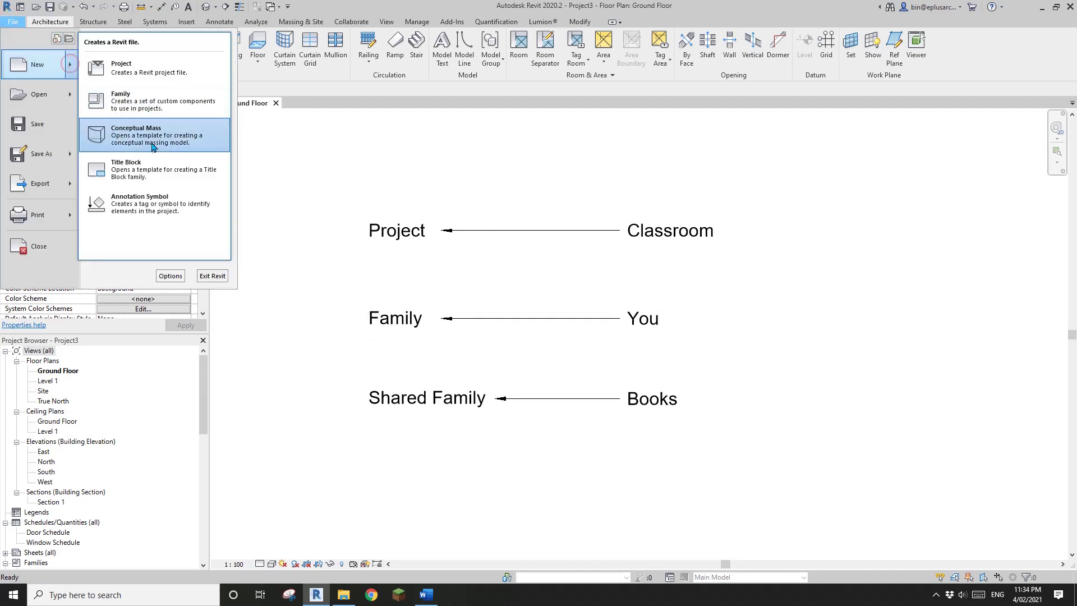
left_click(129, 101)
left_click_drag(627, 236, 630, 334)
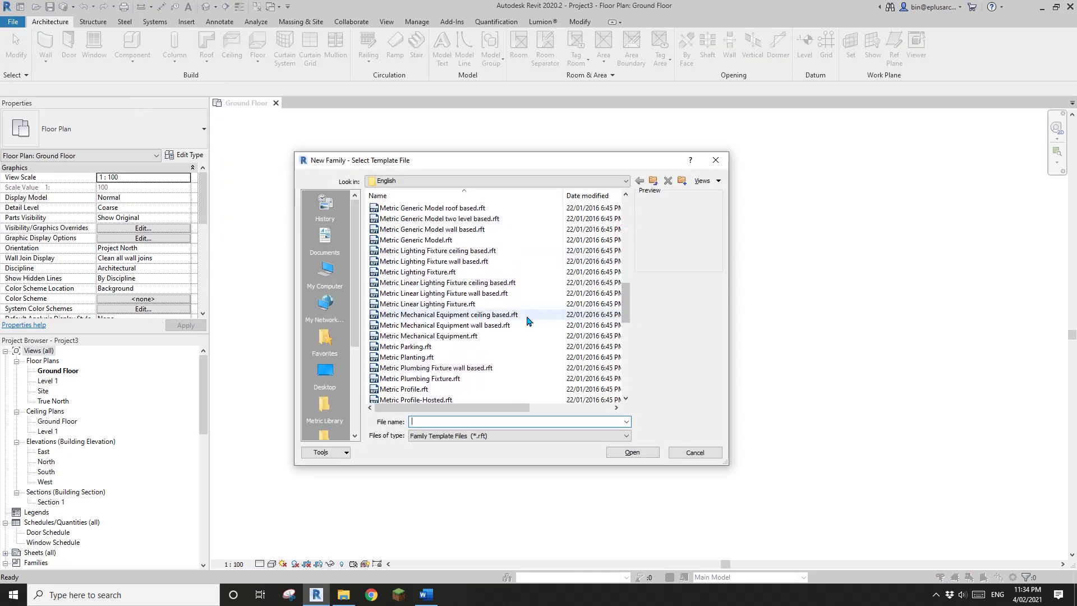
scroll(471, 315, "up", 1)
left_click(418, 272)
left_click(639, 453)
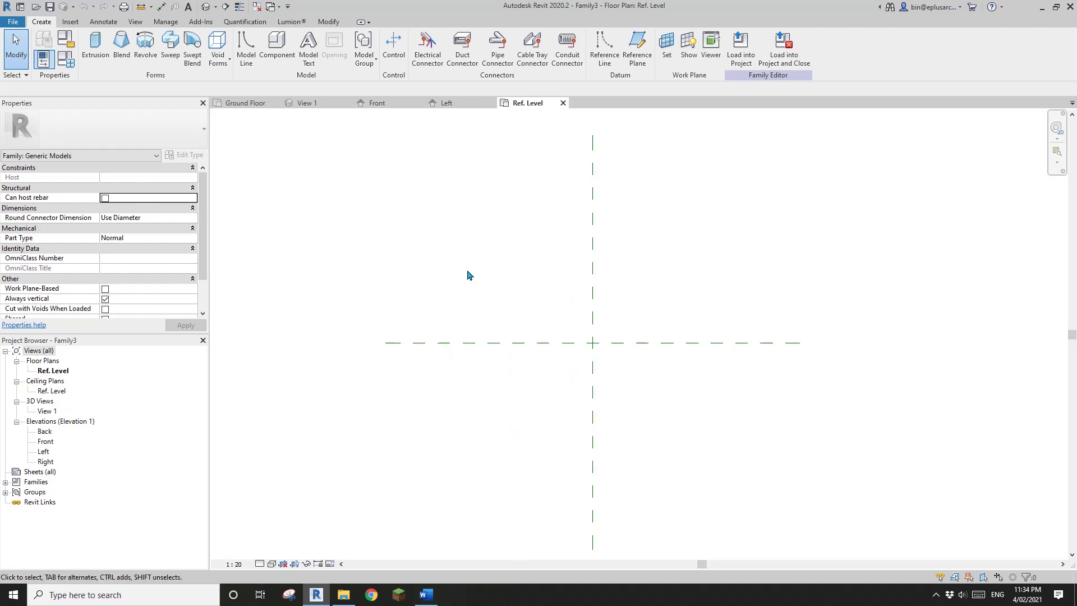
- Draw two vertical reference planes in the Ref. Level plan, one on each side of the centre plane
middle_click_drag(466, 365, 509, 353)
scroll(503, 355, "down", 1)
key("r")
key("p")
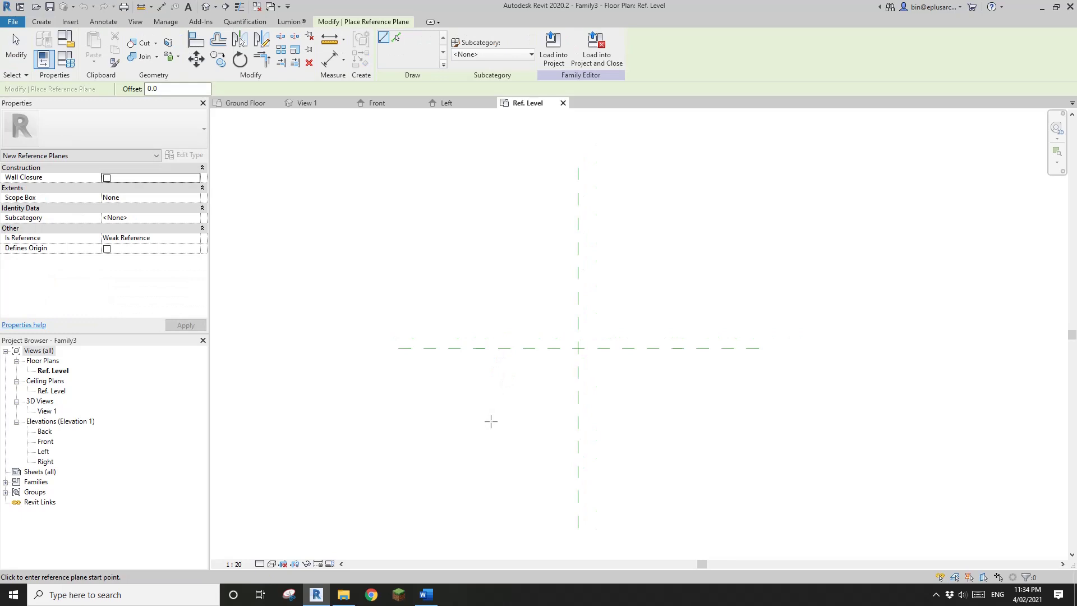
left_click(484, 446)
left_click(484, 252)
left_click(681, 446)
left_click(680, 213)
- Draw two horizontal reference planes, one above and one below the centre plane, crossing both new vertical planes
left_click(753, 261)
left_click(436, 260)
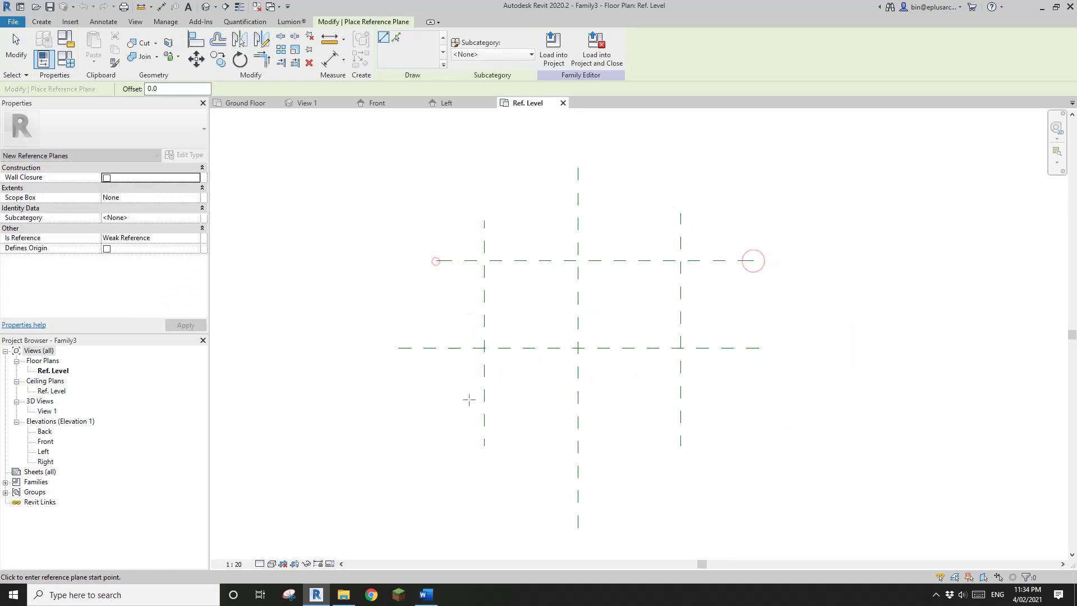
left_click(438, 426)
left_click(756, 427)
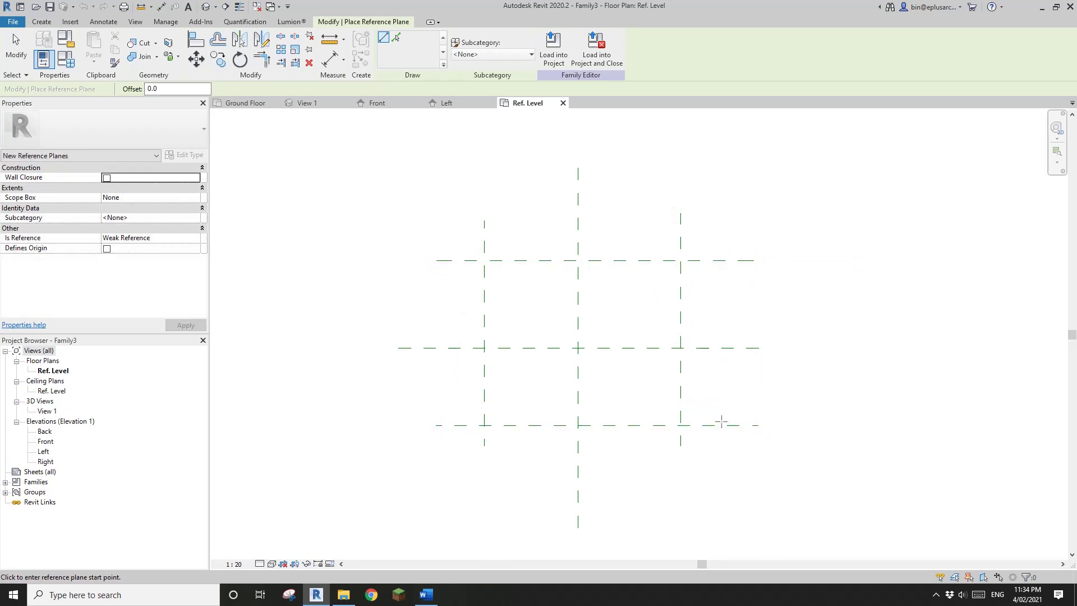
key("Escape")
- Open the Toilet-Domestic-3D.rfa family from the Water Closets folder
scroll(533, 336, "up", 1)
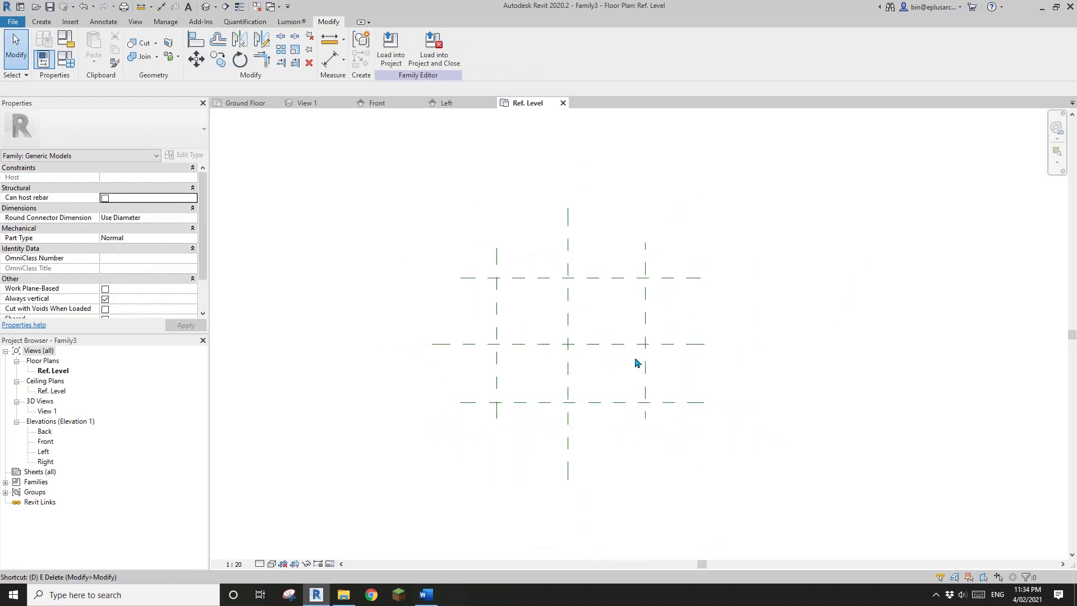
scroll(561, 339, "up", 3)
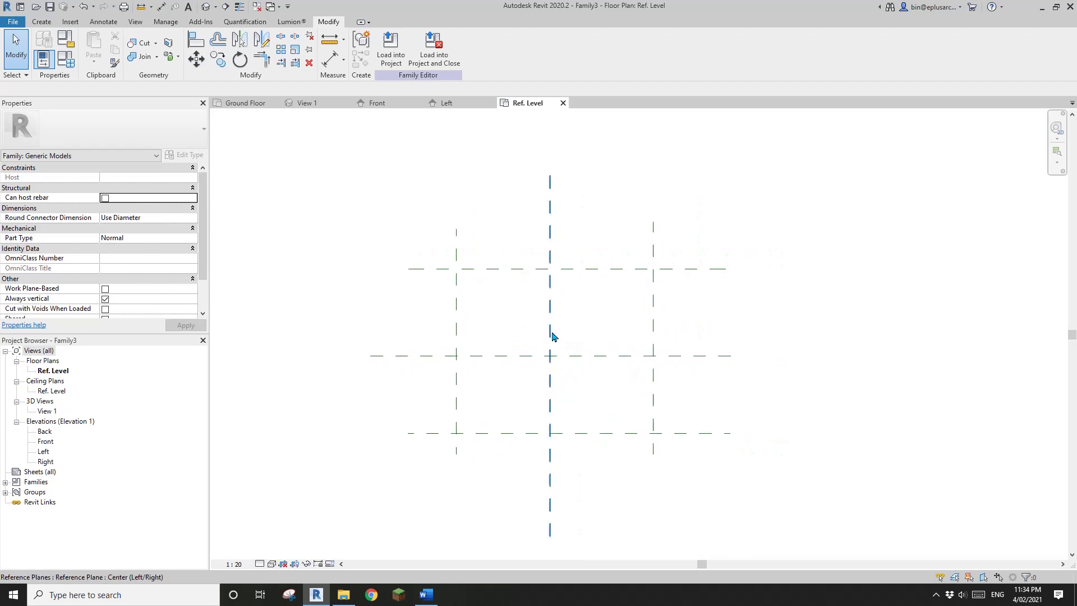
middle_click_drag(541, 328, 557, 341)
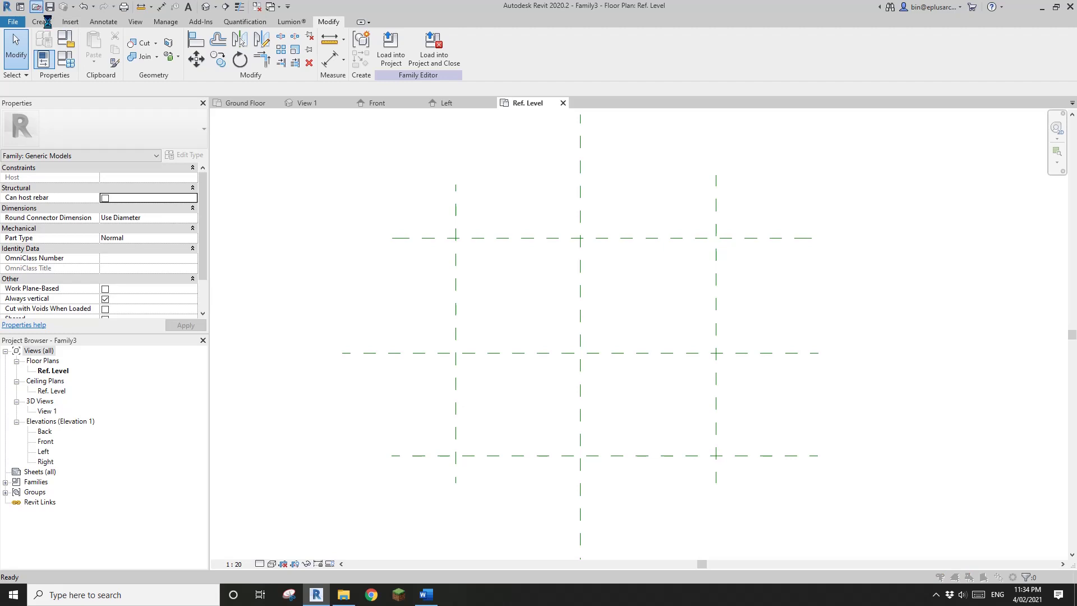
key("BackSpace")
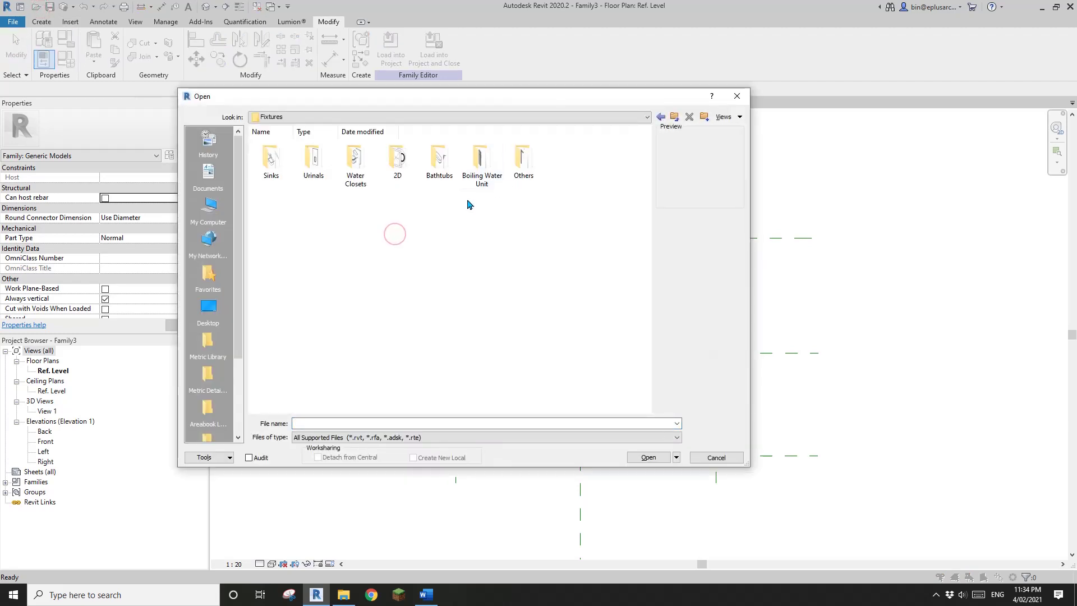
double_click(355, 167)
left_click(315, 163)
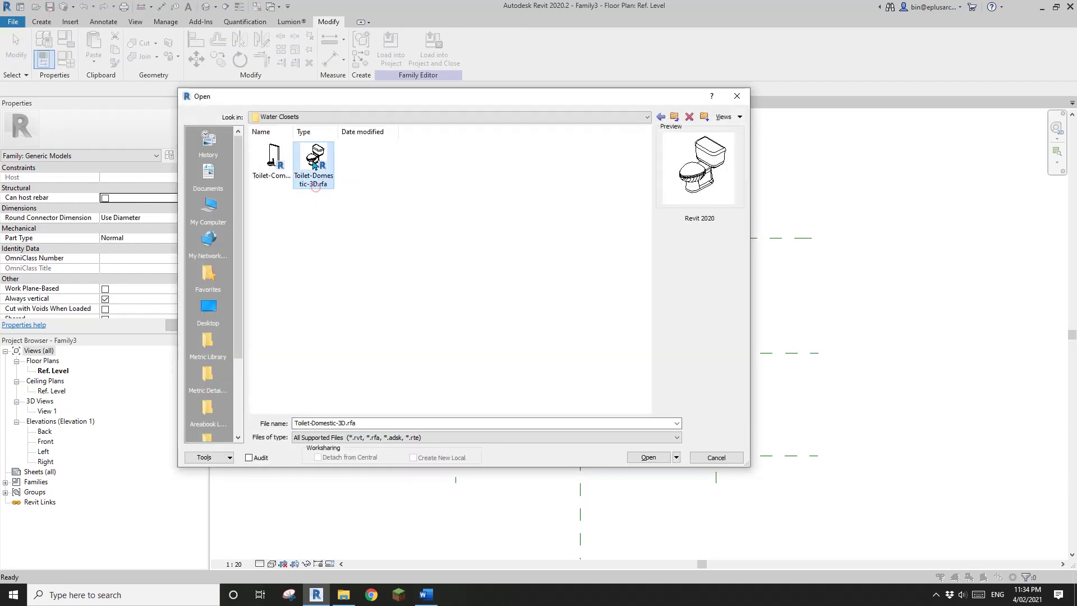
left_click(649, 458)
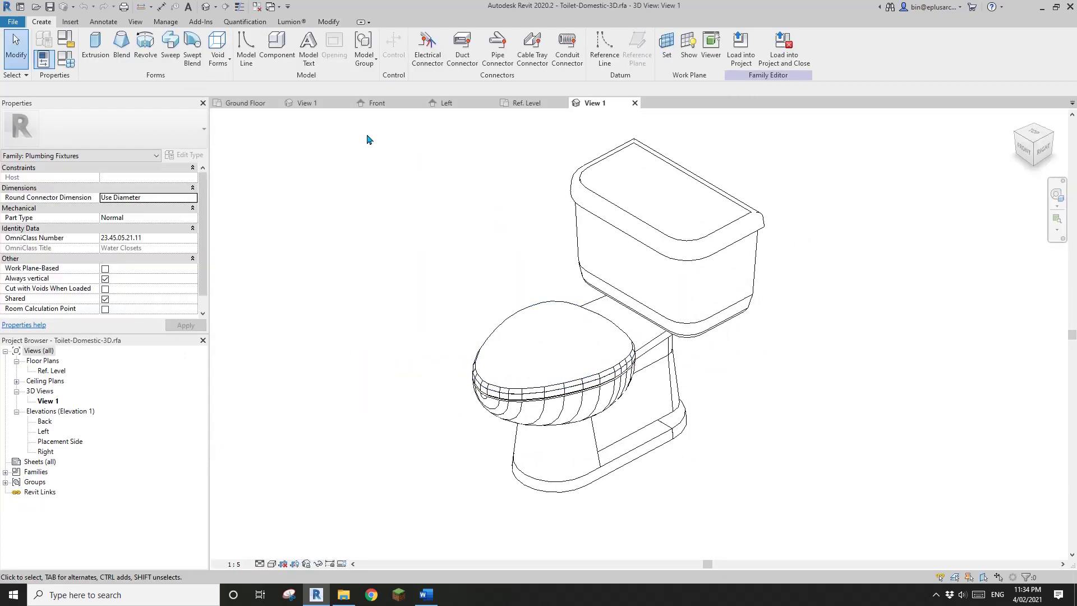
- Load the toilet into Family3, closing its own file, and place it against the upper reference plane near the left vertical plane
left_click(785, 45)
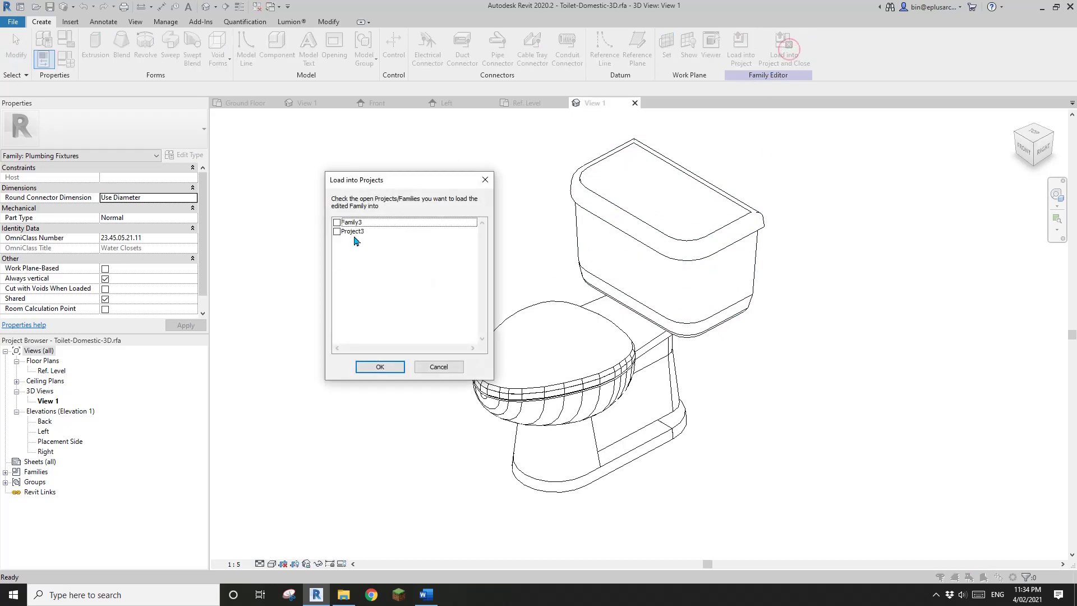
left_click(380, 367)
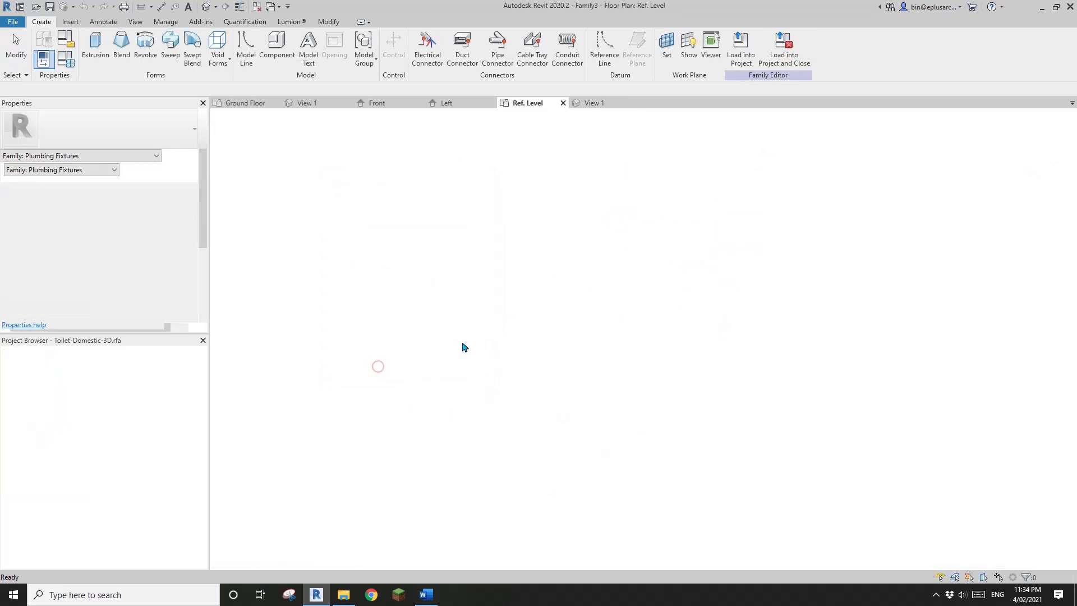
left_click(500, 279)
middle_click_drag(519, 303, 529, 331)
scroll(516, 336, "down", 1)
key("Escape")
key("Escape")
- Add an aligned dimension between the two outer vertical reference planes, placed above the toilet
key("d")
key("i")
scroll(499, 303, "down", 1)
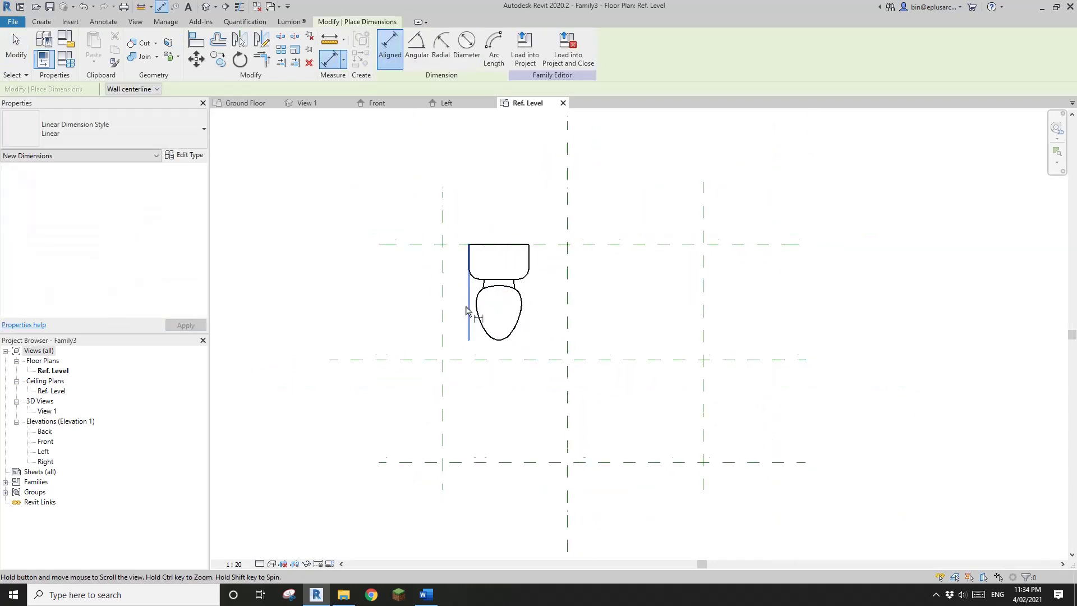
left_click(446, 221)
left_click(706, 203)
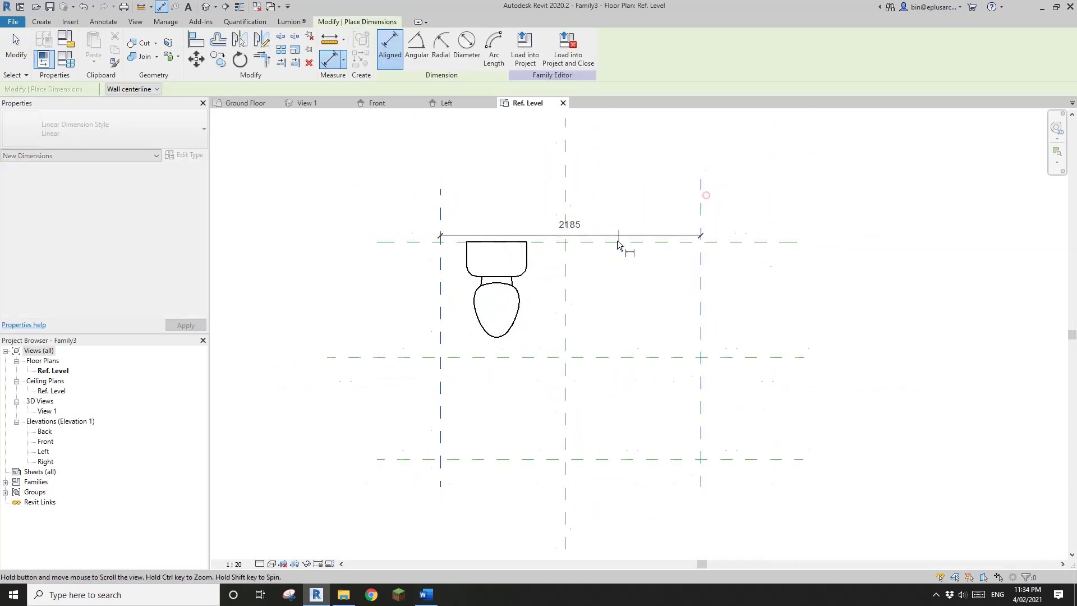
left_click(611, 215)
- Add an aligned dimension between the upper and lower horizontal reference planes, placed to the left of the layout
scroll(564, 255, "down", 1)
left_click(448, 469)
left_click(388, 444)
key("Escape")
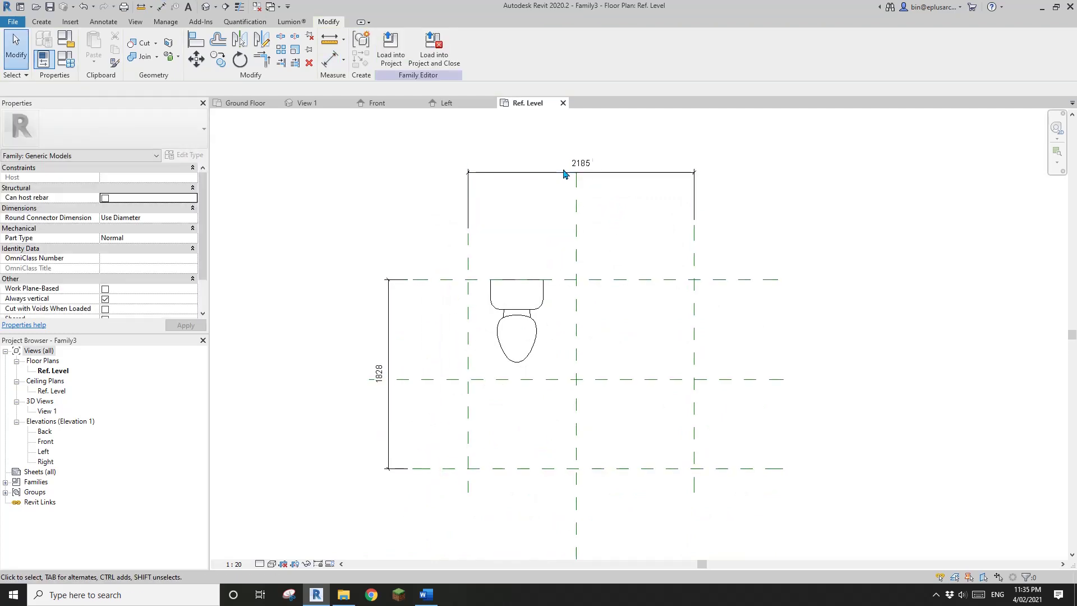
- Label the overall horizontal dimension with a new instance parameter W and the overall vertical dimension with a new parameter D
left_click(570, 163)
left_click(581, 184)
type("W")
left_click(752, 459)
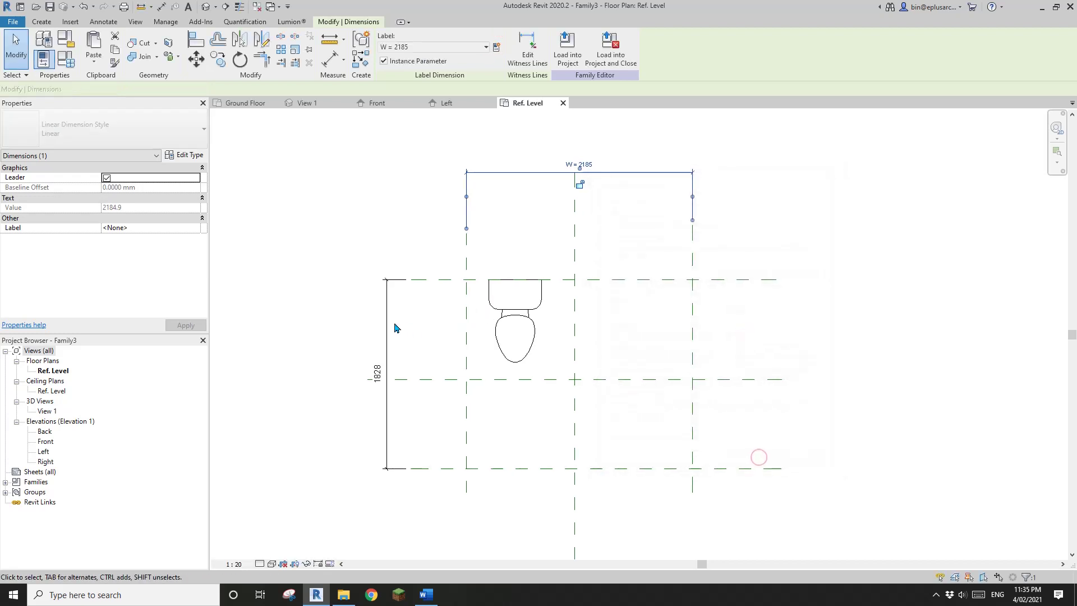
left_click(497, 47)
type("D")
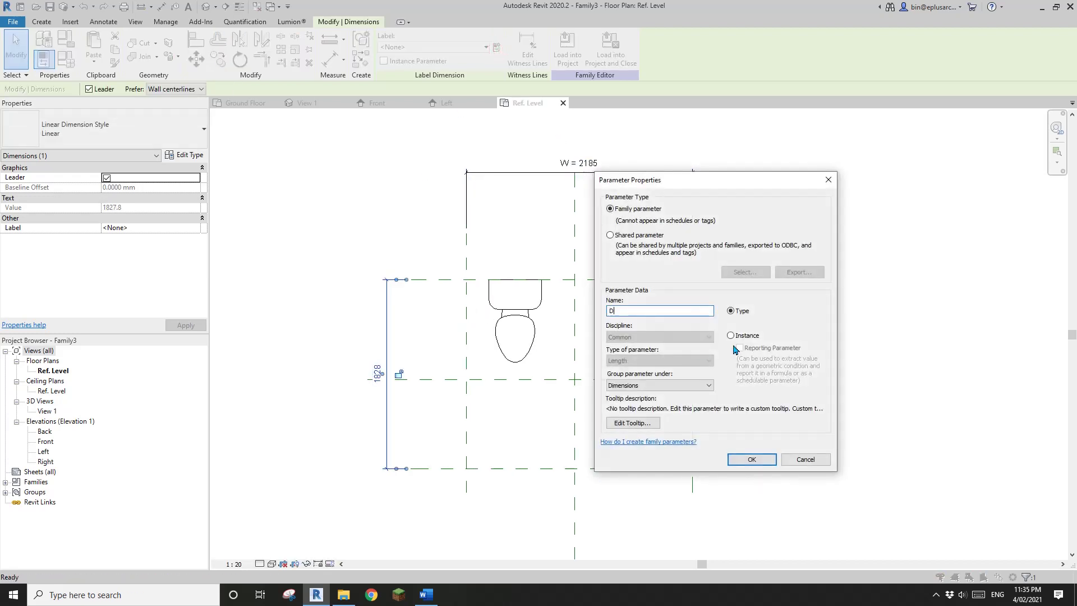
left_click(752, 459)
- Add an aligned dimension between the toilet's centre line and the left vertical reference plane, placed above the toilet
key("d")
key("i")
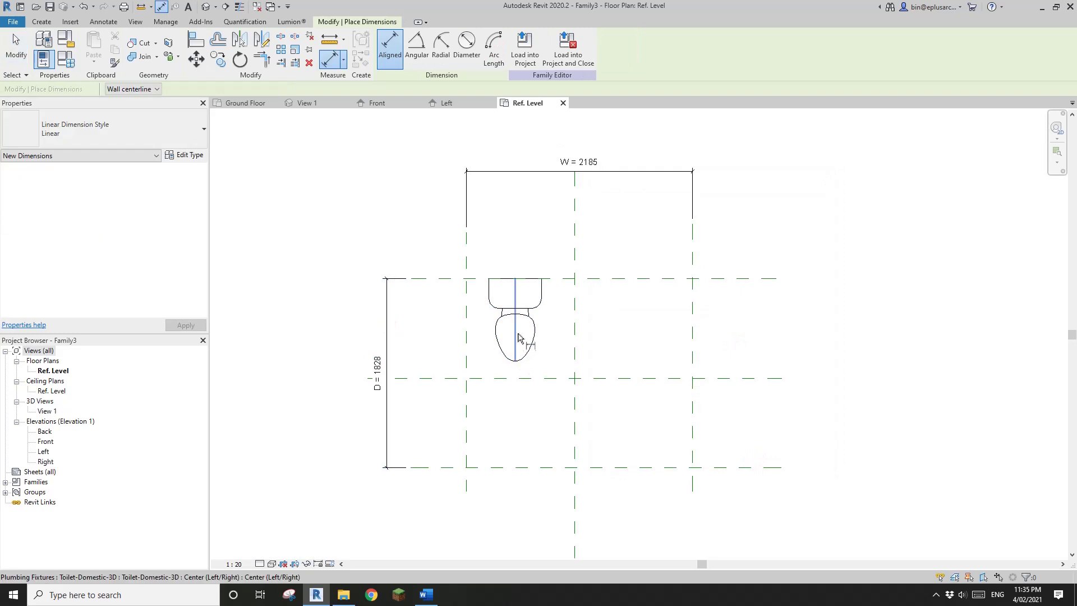
left_click(515, 337)
left_click(467, 343)
left_click(532, 223)
key("Escape")
key("Escape")
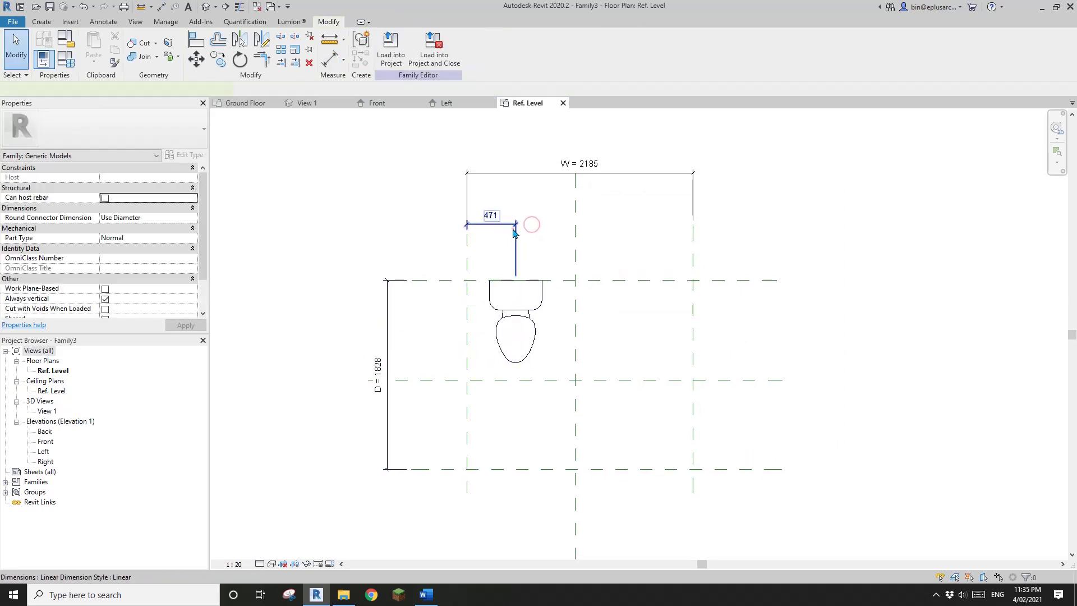
- Label the toilet's centre-line dimension with a new family parameter named WC Offset
left_click(513, 228)
left_click(497, 48)
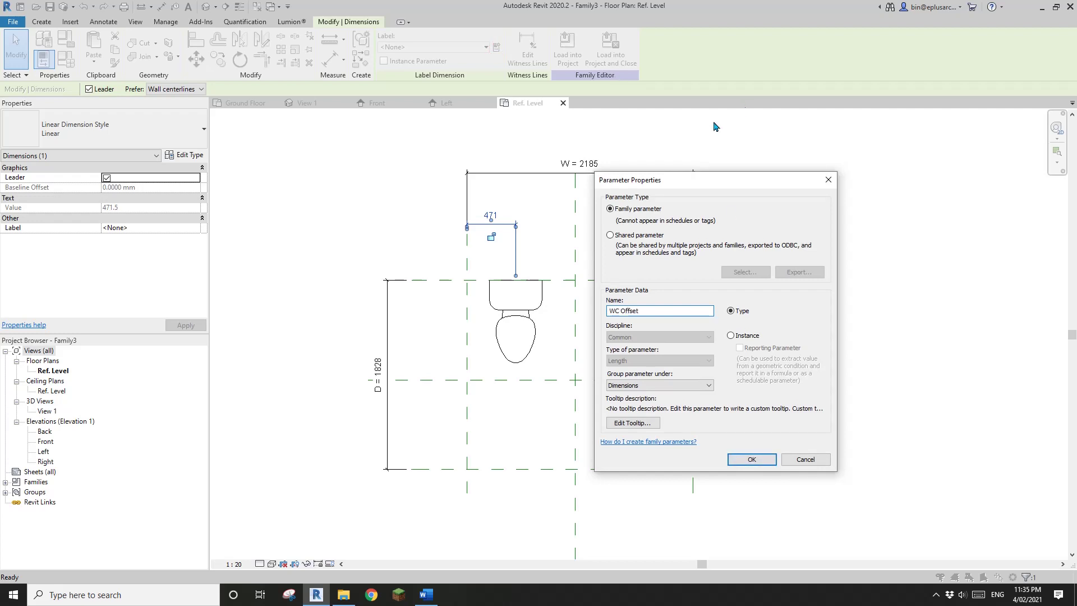
left_click(752, 460)
middle_click_drag(630, 436, 602, 366)
key("Escape")
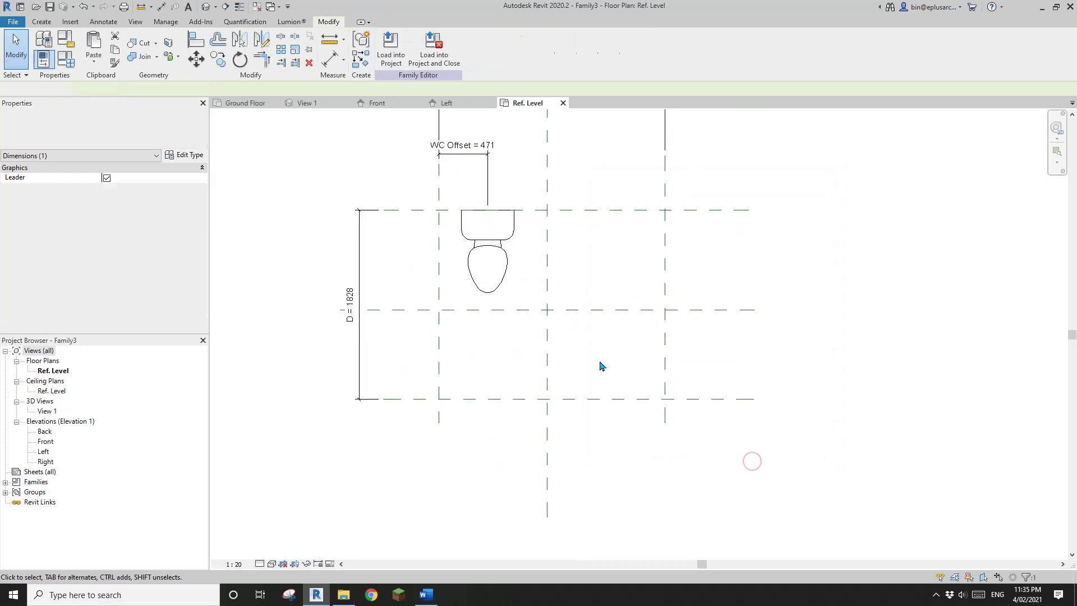
- Move the lower horizontal reference plane down until the overall depth D is 1980
scroll(600, 371, "up", 1)
left_click(610, 403)
left_click_drag(609, 418, 610, 422)
scroll(624, 395, "up", 1)
key("Escape")
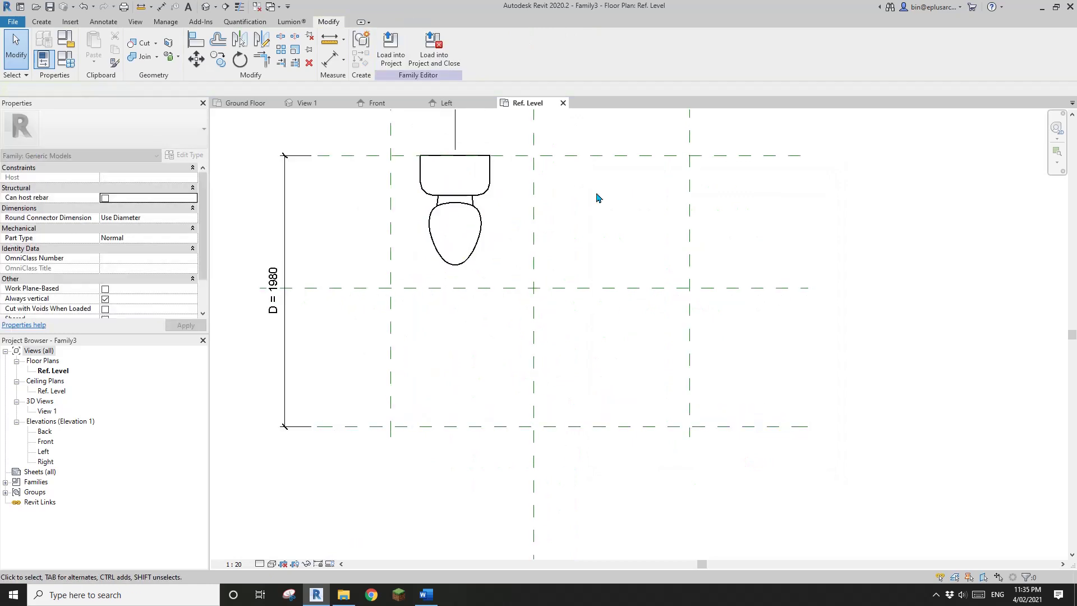
middle_click_drag(508, 185, 546, 211)
middle_click_drag(705, 268, 705, 275)
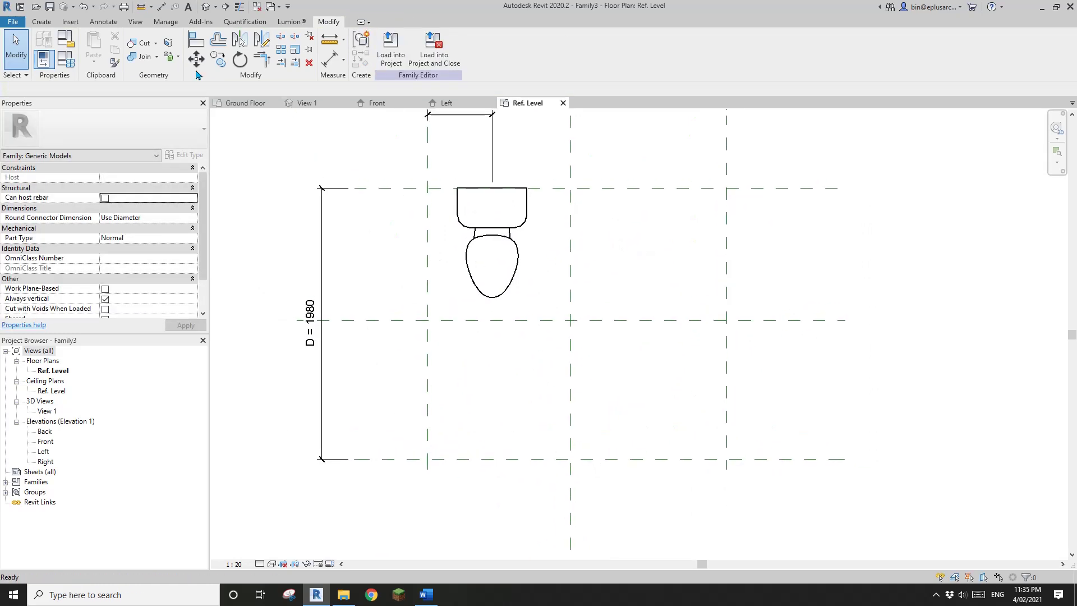
- Open the Sink Vanity-Square.rfa family from the Sinks folder and close the inactive views
left_click(38, 7)
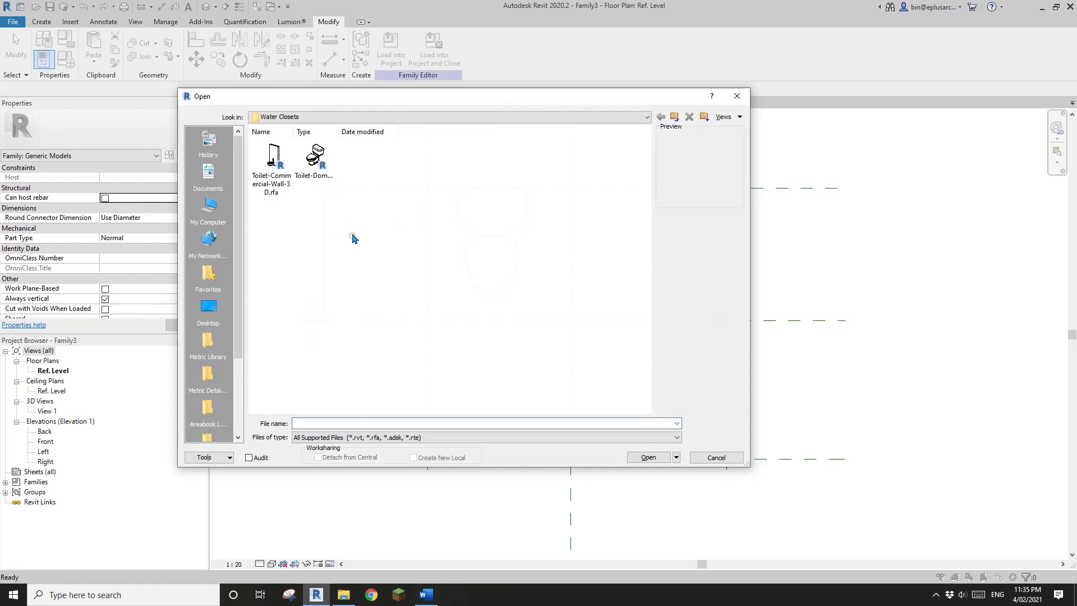
left_click(352, 236)
key("BackSpace")
double_click(267, 159)
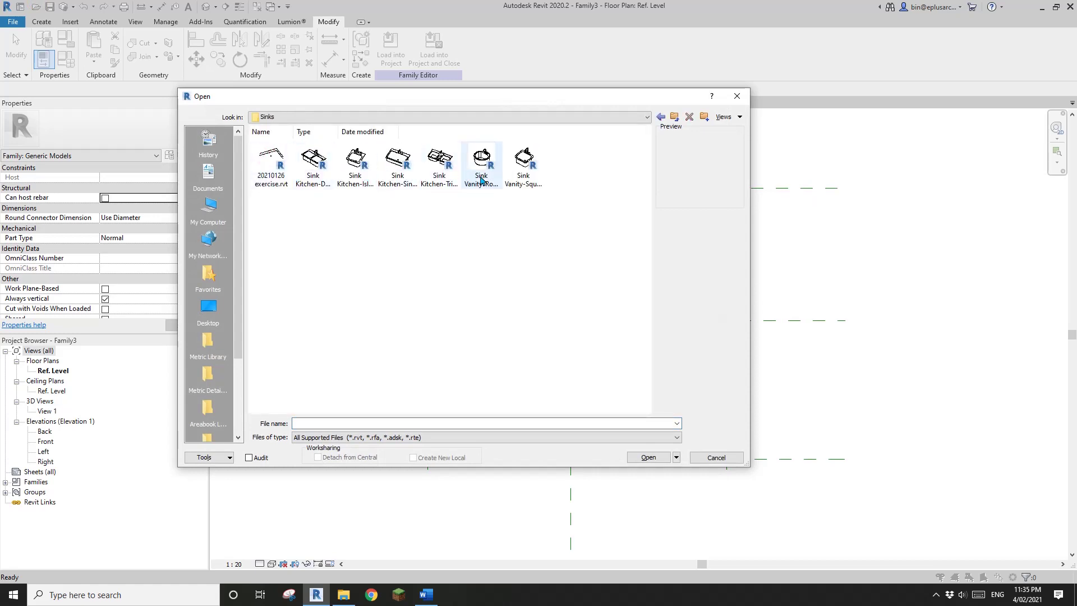
left_click(523, 168)
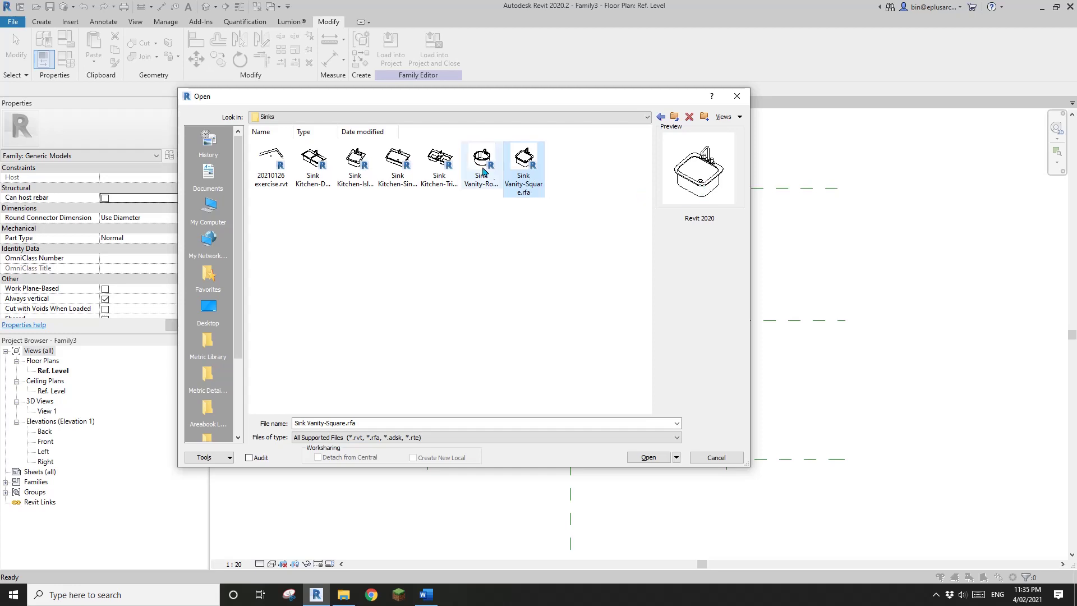
left_click(662, 457)
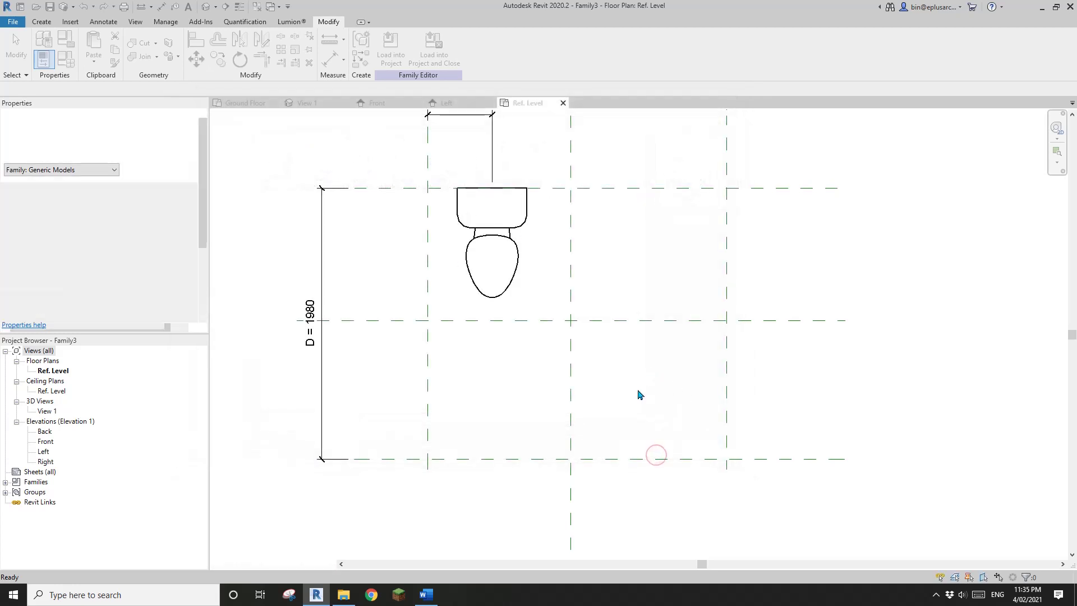
scroll(410, 278, "down", 2)
middle_click_drag(409, 278, 406, 252)
left_click(256, 8)
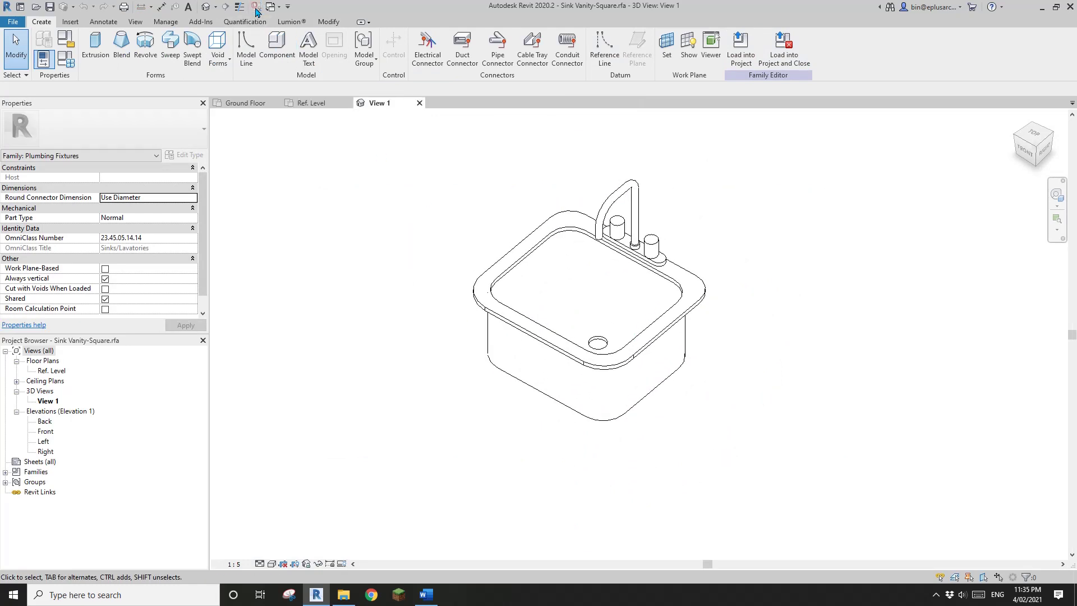
- Examine the type properties of the toilet placed in the Family3 plan
left_click(318, 103)
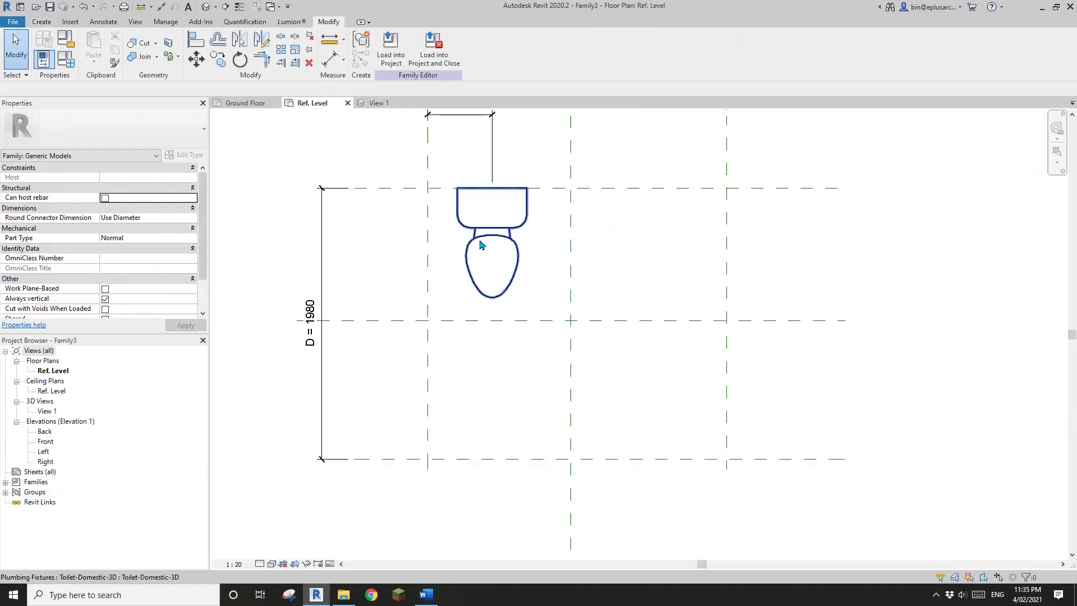
left_click(467, 264)
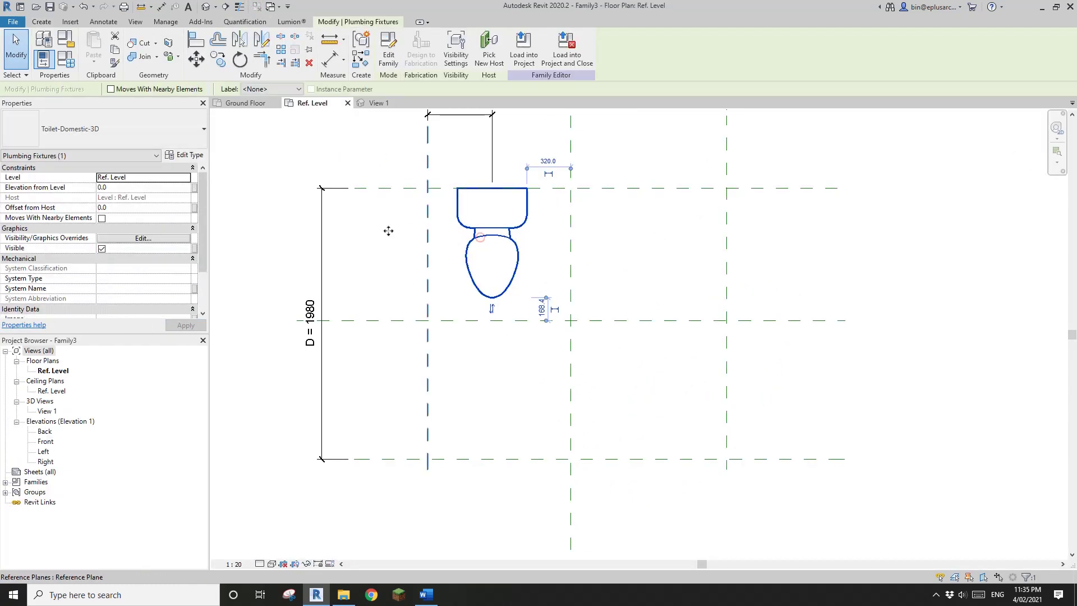
left_click(185, 156)
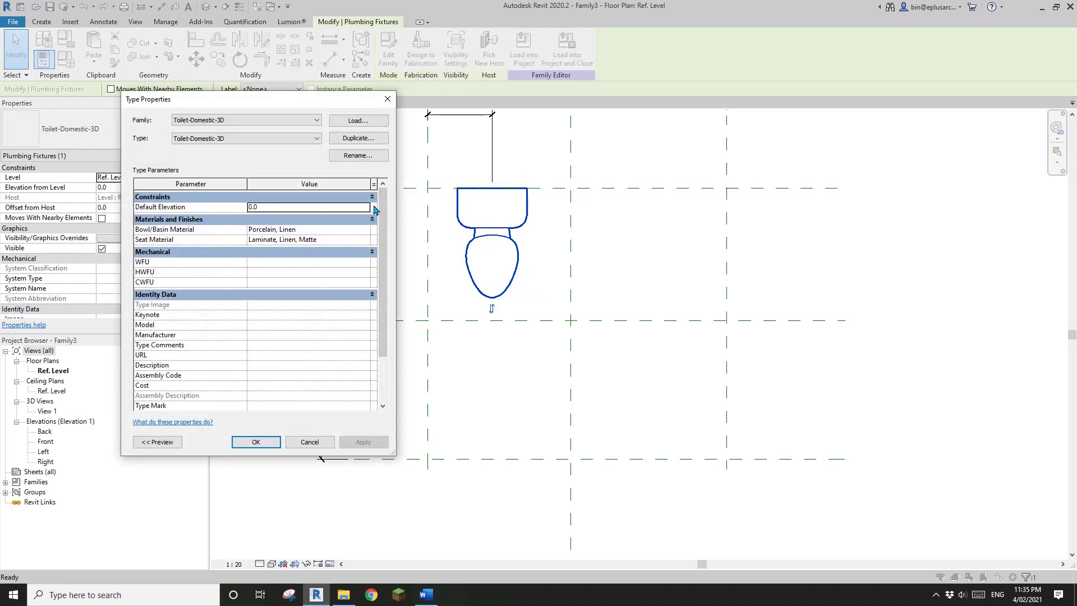
left_click_drag(382, 216, 382, 225)
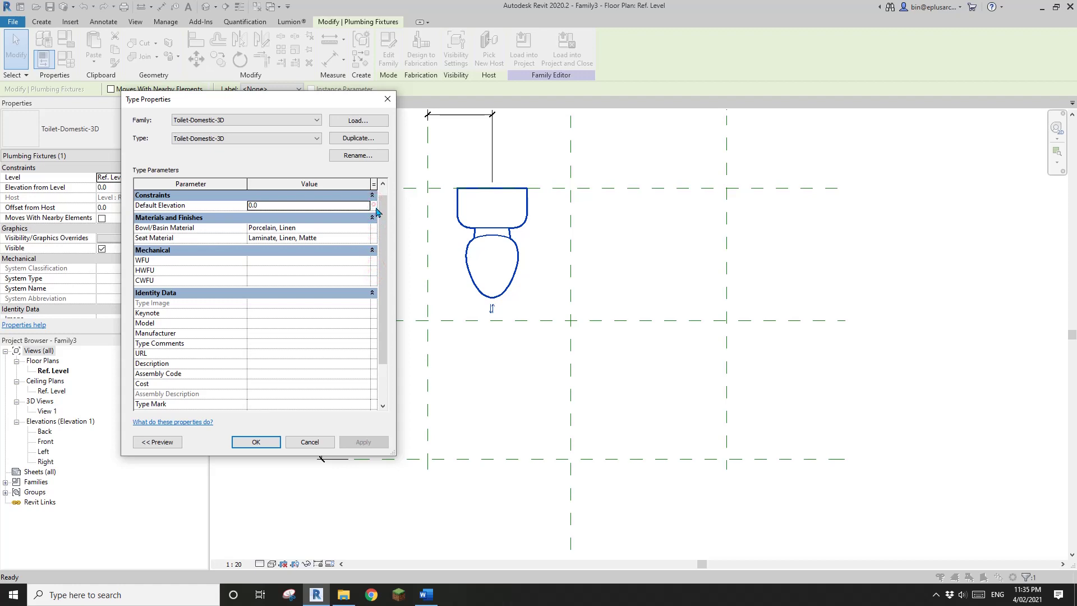
left_click_drag(382, 225, 385, 232)
left_click(388, 99)
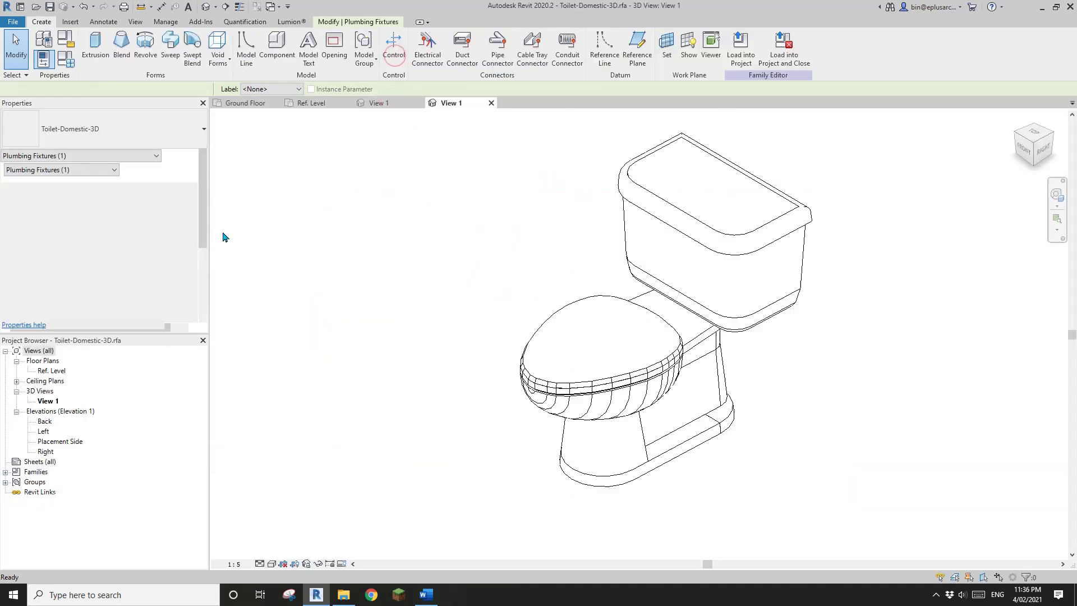
- Check the Shared setting in the toilet's own family, close that family and return to the sink
left_click(223, 237)
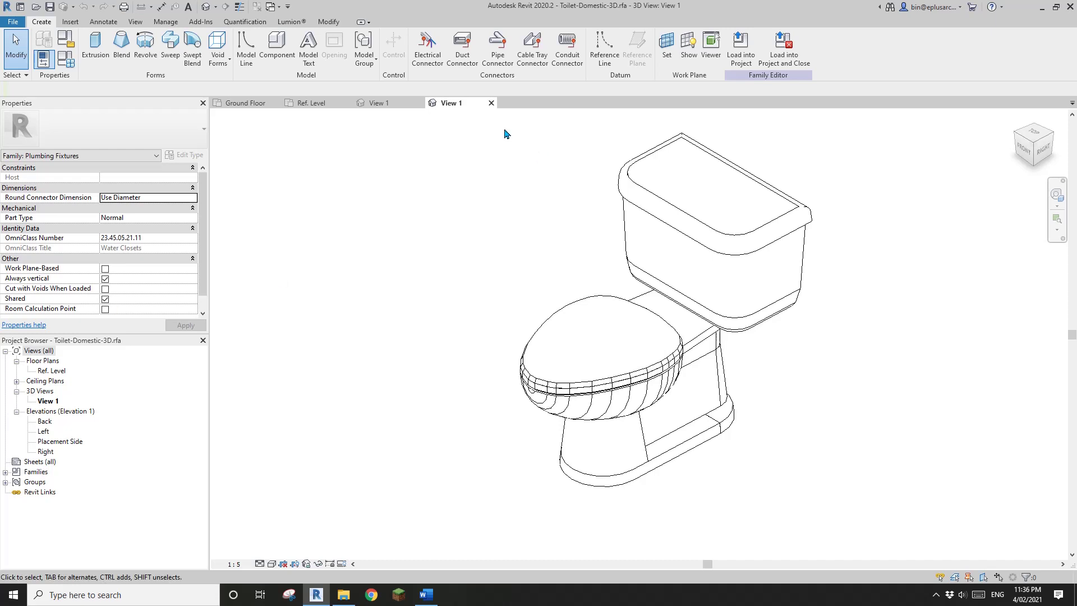
left_click(491, 103)
left_click(563, 305)
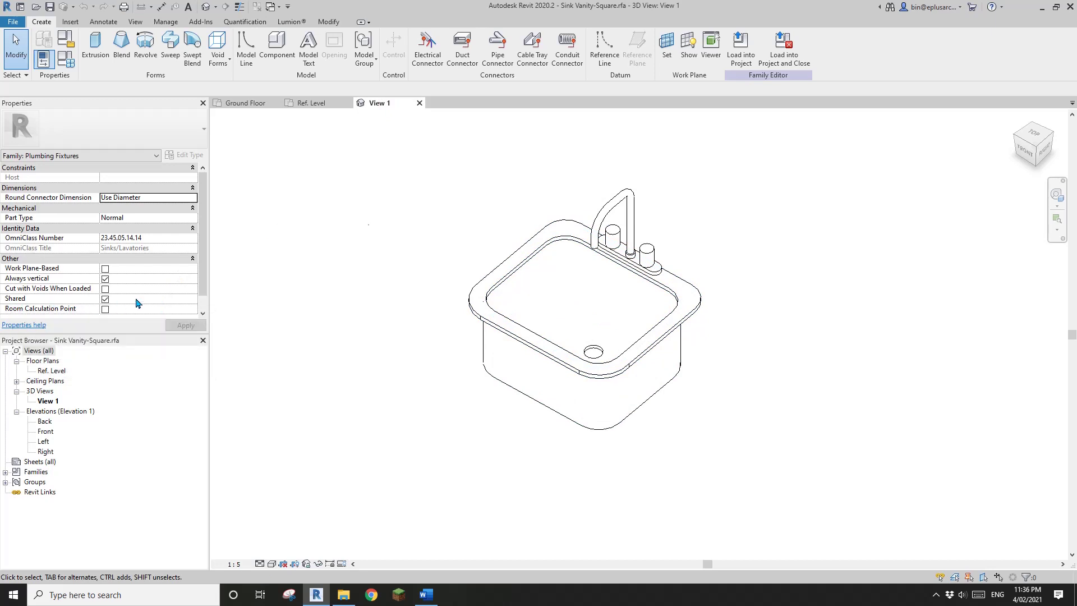
- Load the sink into Family3, closing its own file, and place it rotated with its taps near the lower reference plane, right of centre
left_click(778, 56)
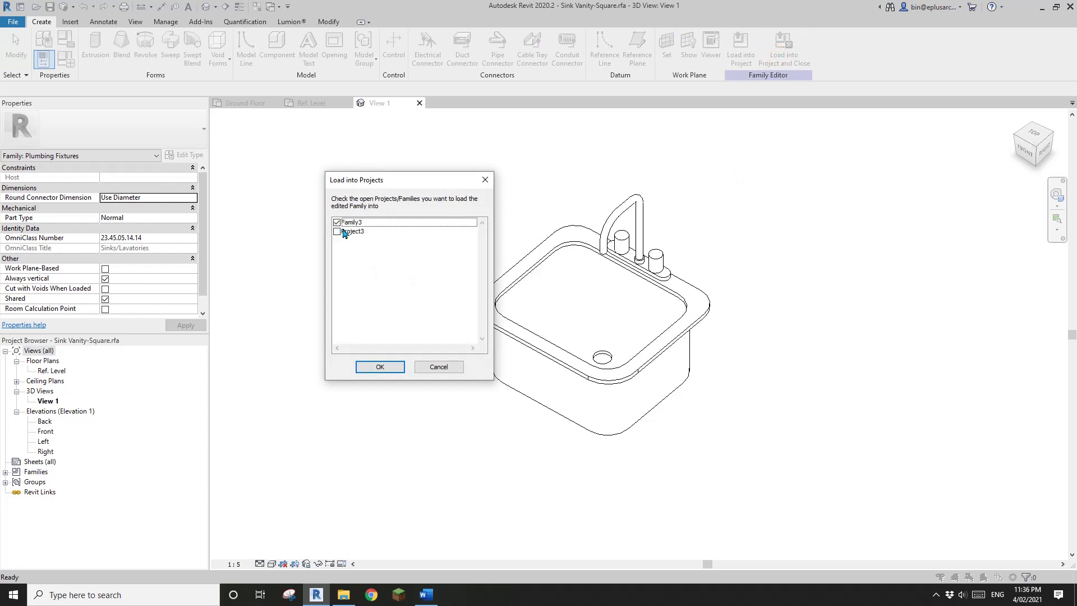
left_click(392, 368)
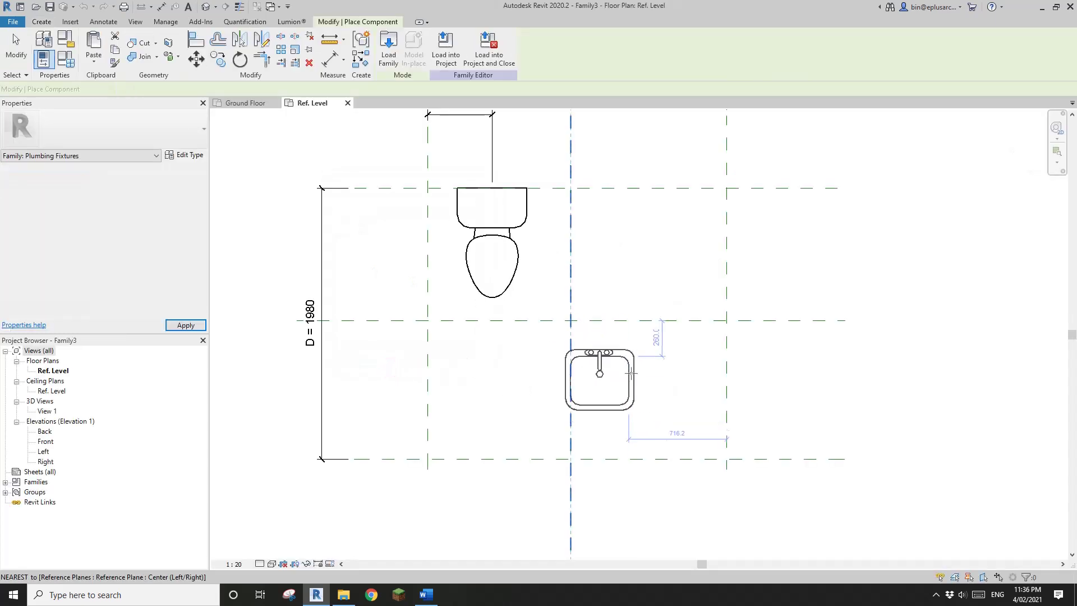
middle_click_drag(666, 396, 627, 342)
key("space")
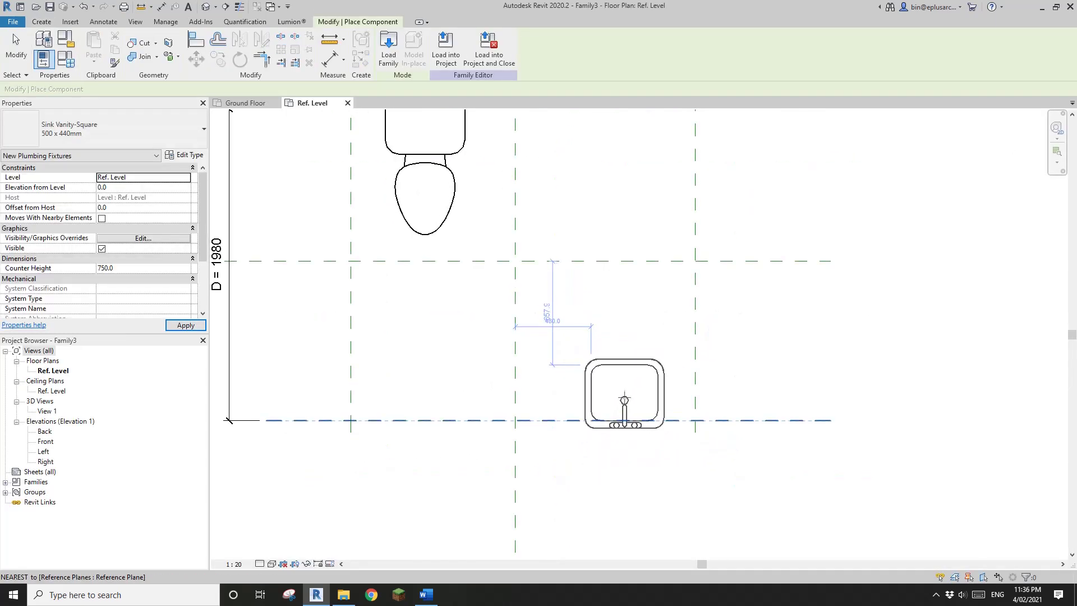
left_click(621, 391)
key("Escape")
key("Escape")
- Align the sink's back edge to the lower horizontal reference plane and lock the alignment
key("a")
key("l")
left_click(732, 420)
left_click(646, 419)
left_click(569, 401)
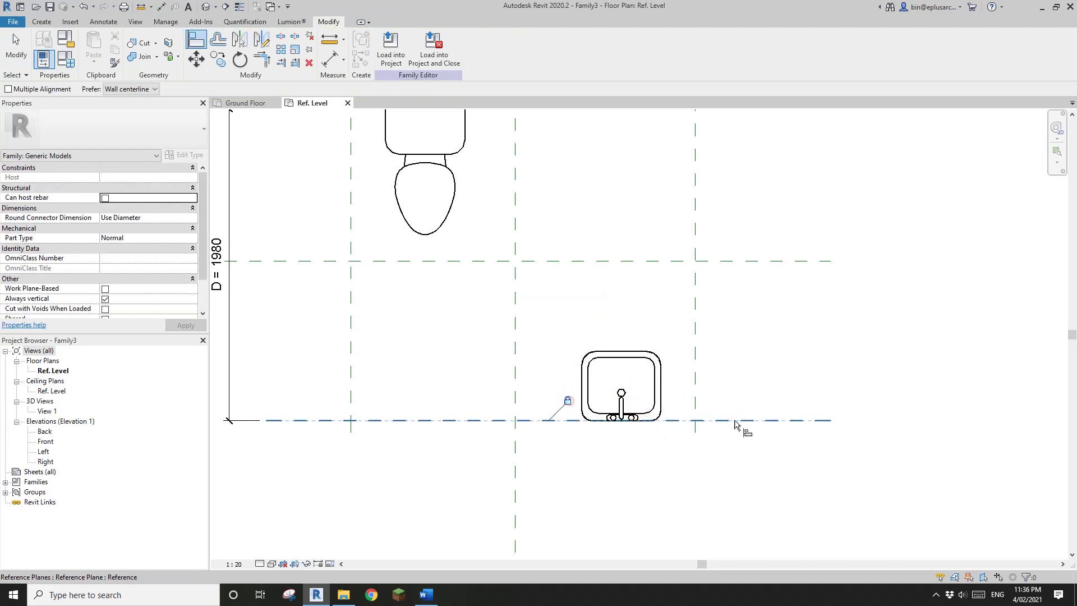
scroll(640, 301, "down", 1)
middle_click_drag(640, 300, 650, 330)
key("Escape")
key("Escape")
- Nudge the toilet down and align its back edge to the upper horizontal reference plane
left_click(500, 225)
middle_click_drag(584, 253, 593, 308)
key("Down")
key("Down")
key("Down")
key("Escape")
key("a")
key("l")
left_click(619, 231)
left_click(519, 245)
key("Escape")
key("Escape")
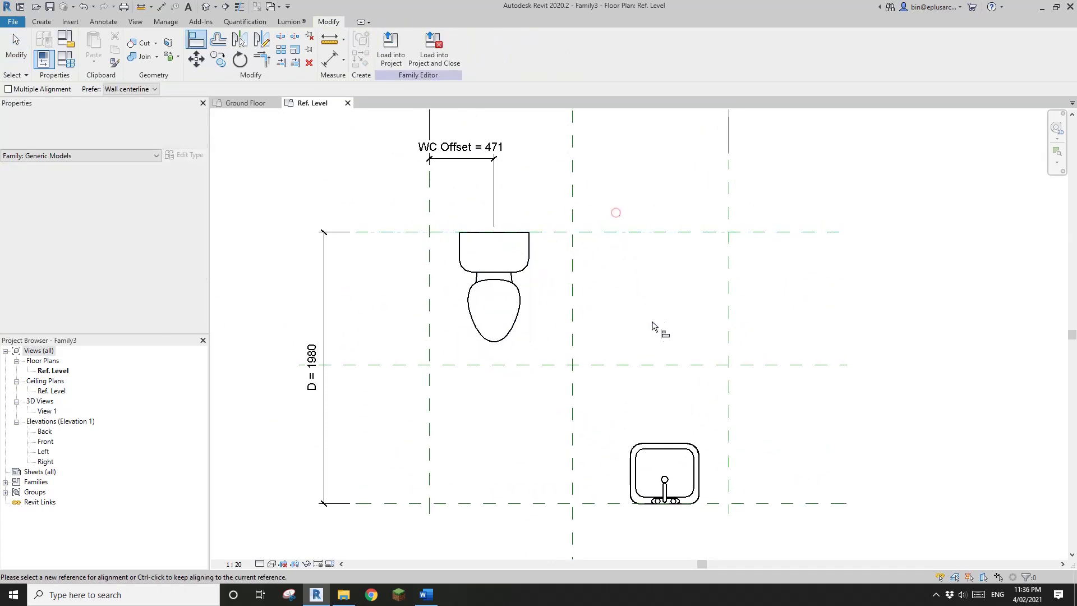
- Add an aligned dimension between the right vertical reference plane and the sink's centre line, placed below the sink
scroll(646, 331, "down", 1)
scroll(635, 338, "up", 1)
key("d")
key("i")
left_click(669, 324)
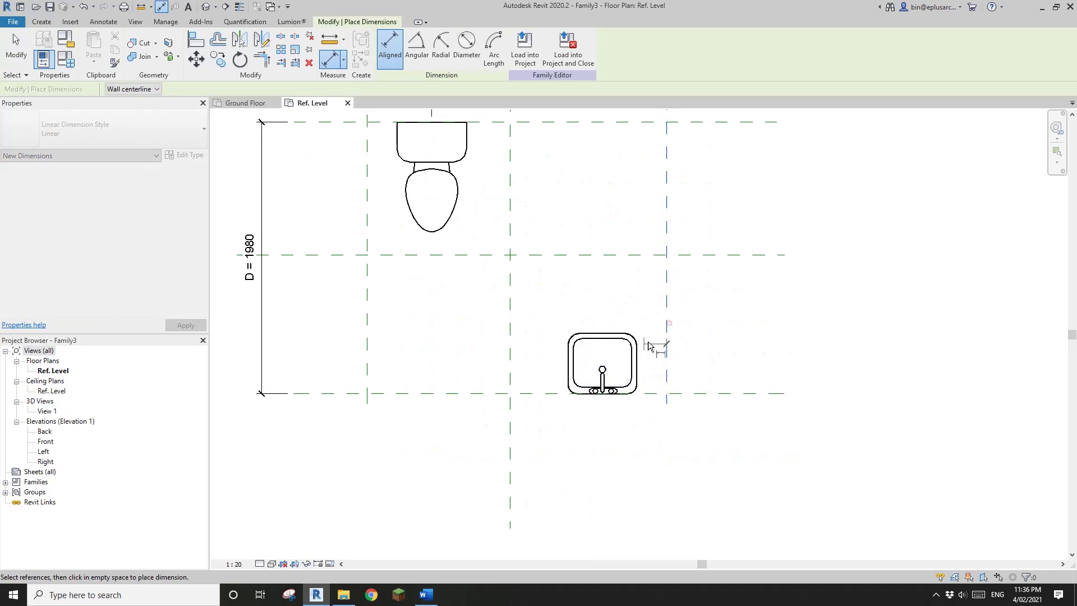
left_click(606, 359)
left_click(634, 448)
key("Escape")
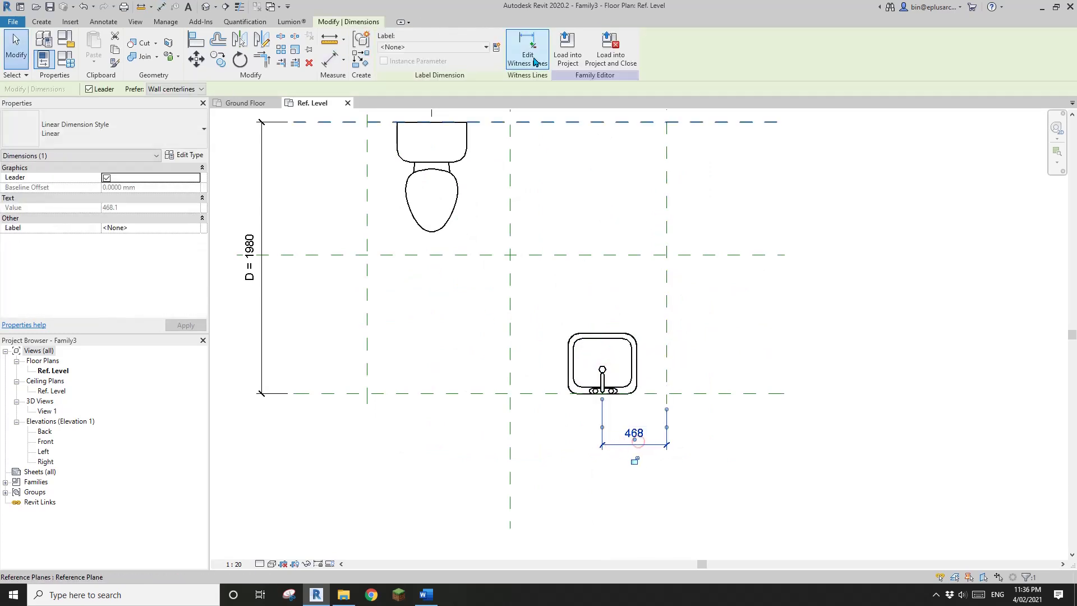
- Label the sink's centre-line dimension with a new instance parameter named Sink Offset
left_click(496, 47)
type("Sink O")
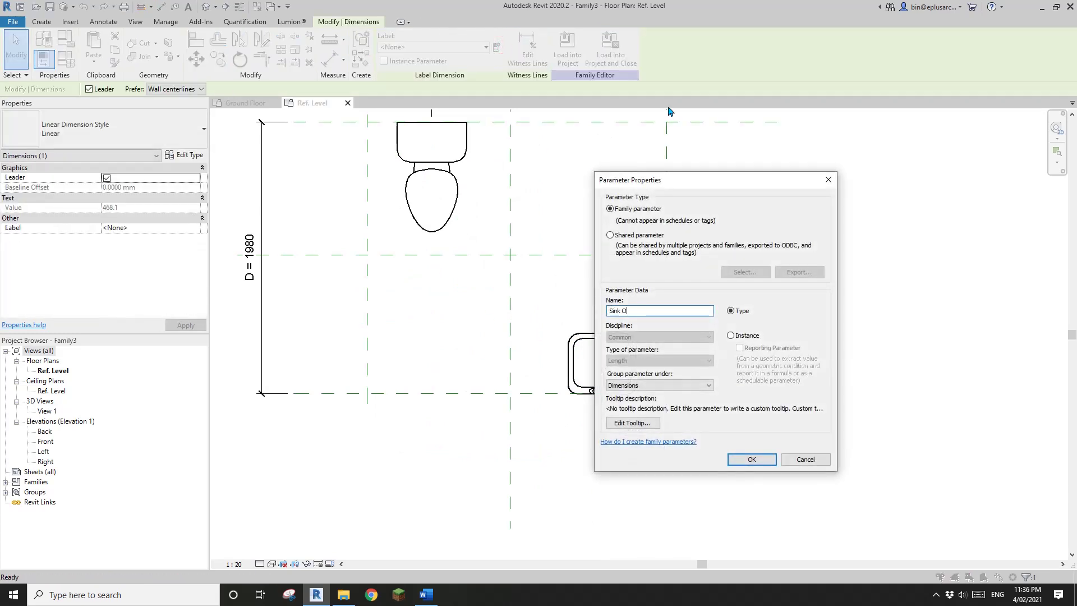
left_click(731, 335)
left_click(752, 460)
scroll(535, 429, "down", 2)
key("Escape")
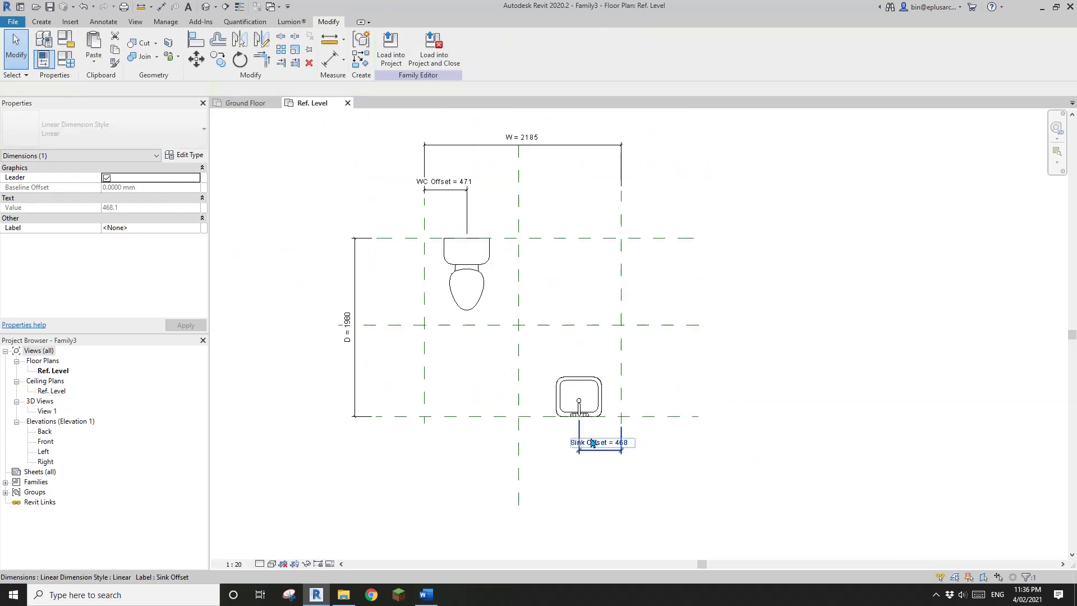
key("Escape")
scroll(560, 312, "up", 1)
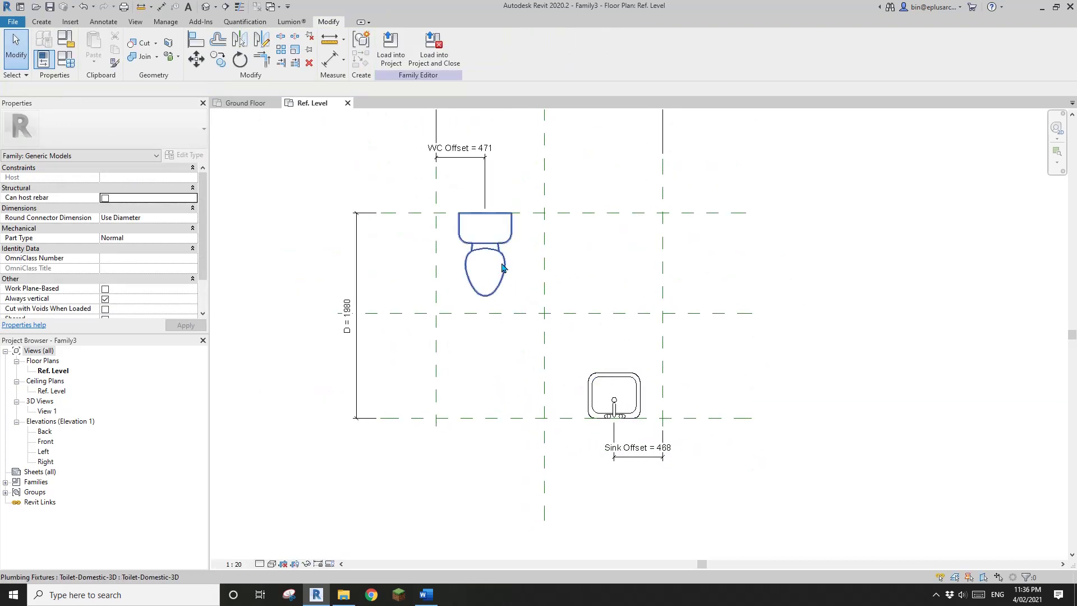
middle_click_drag(589, 247, 598, 271)
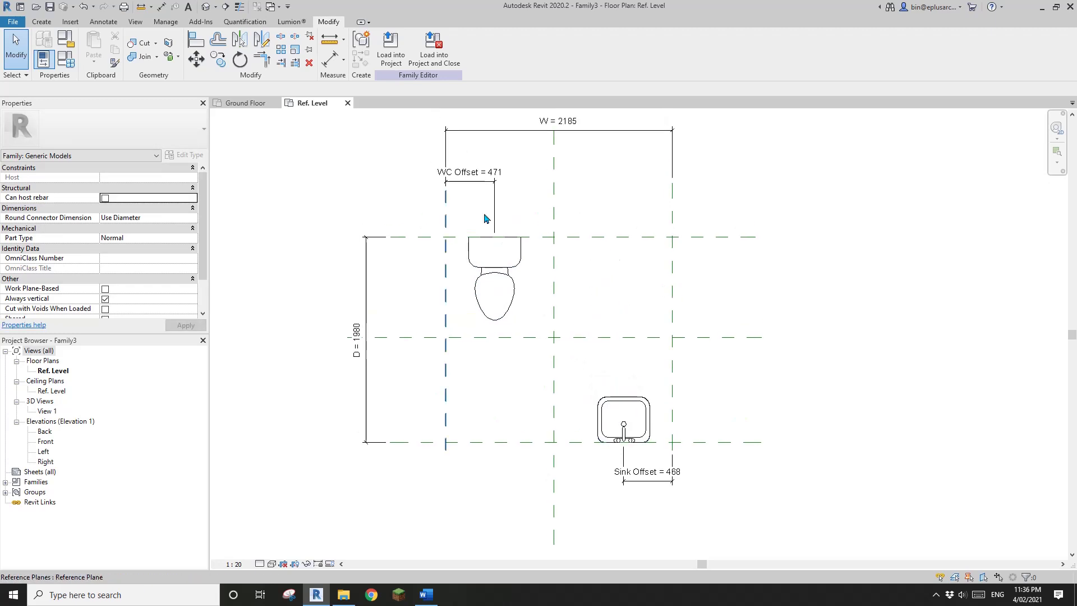
- Open the Shower Stall-2D.rfa family from the 2D folder of the plumbing fixtures library
left_click(36, 6)
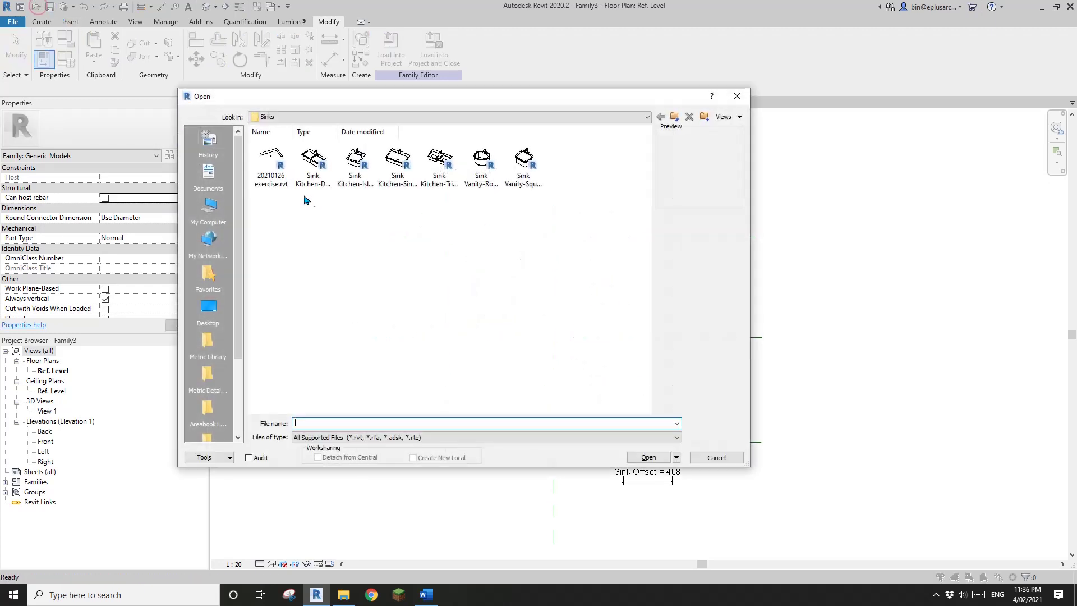
left_click(517, 300)
key("BackSpace")
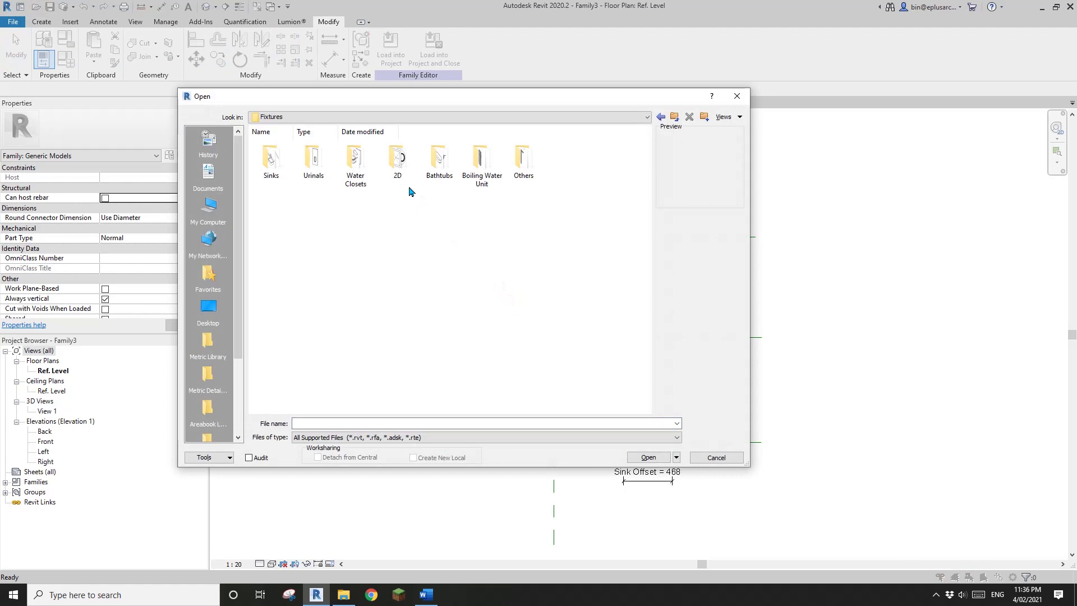
double_click(391, 162)
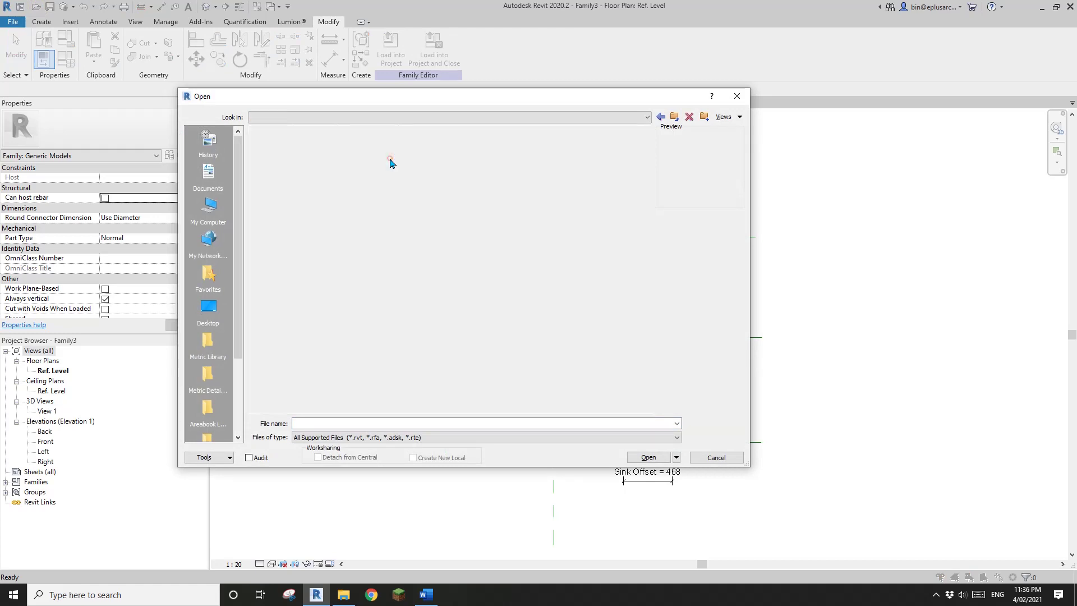
left_click(320, 165)
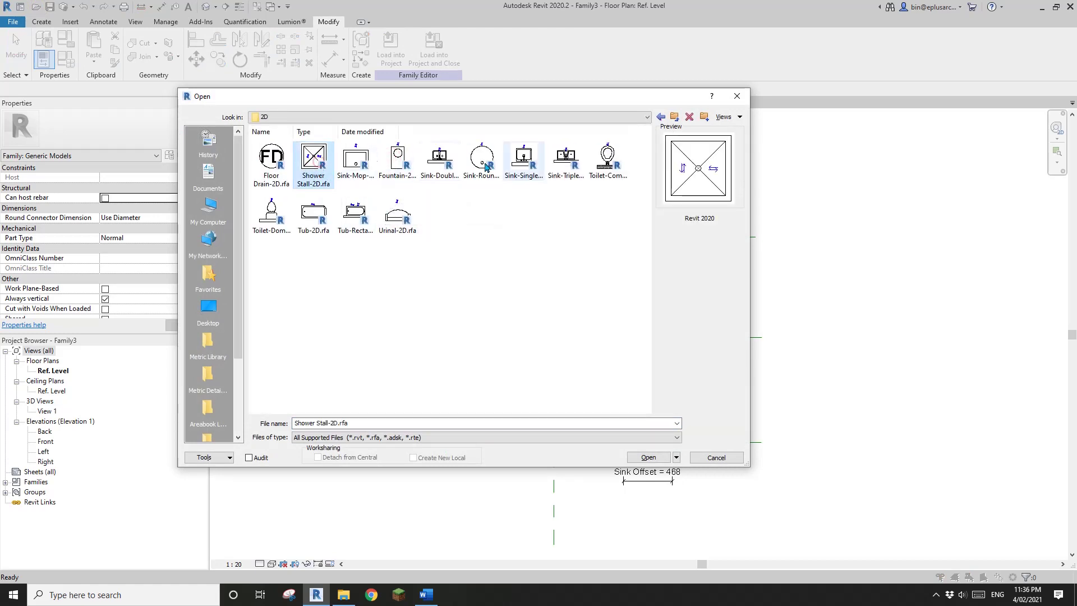
left_click(651, 459)
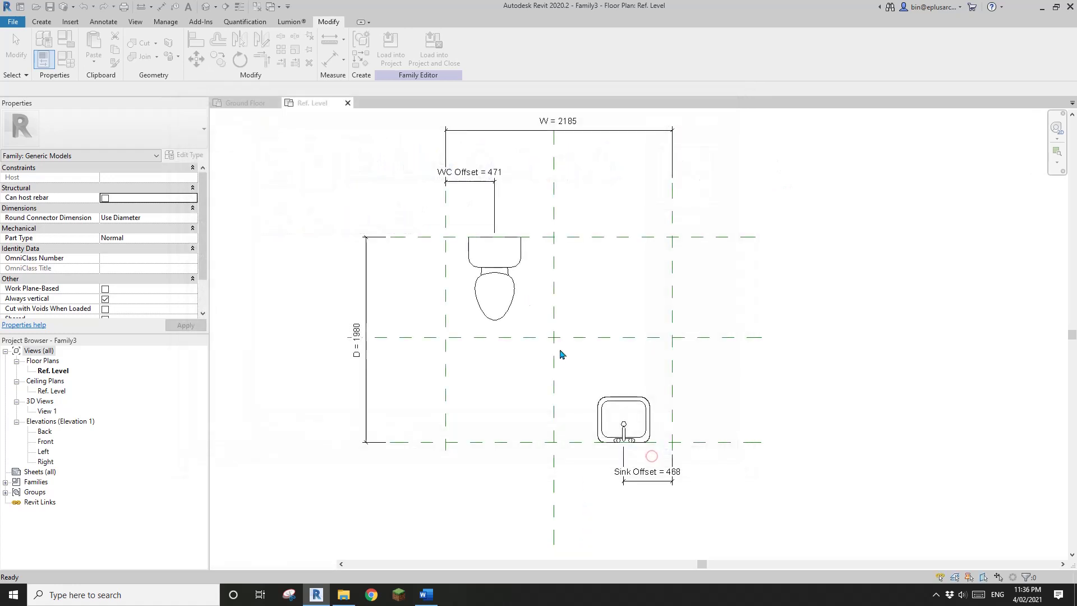
scroll(569, 265, "down", 4)
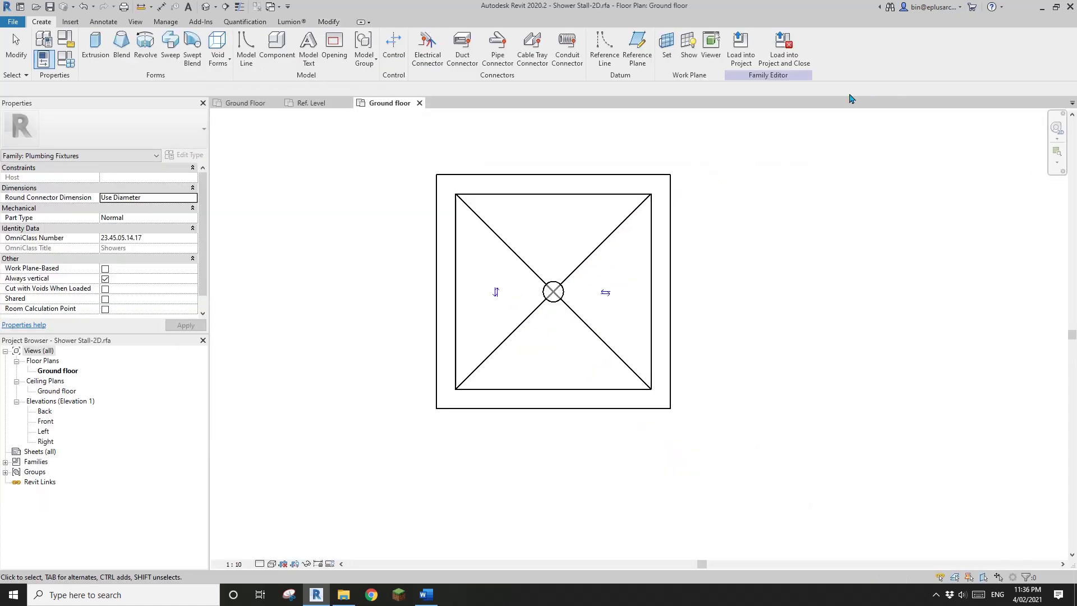
- Make the shower stall family shared, load it into Family3 and close it without saving
left_click(105, 300)
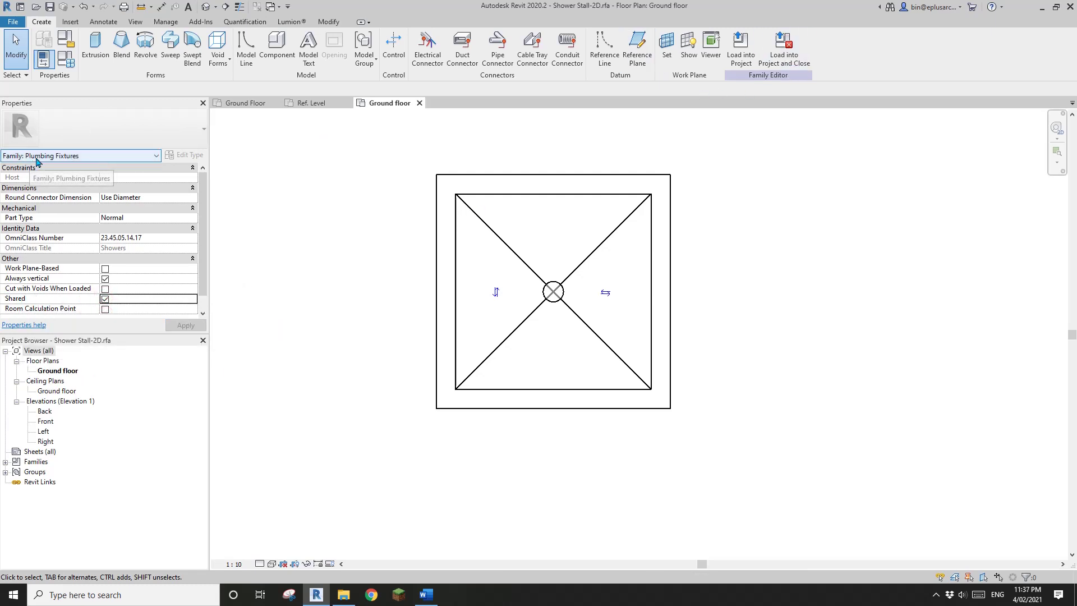
left_click(784, 48)
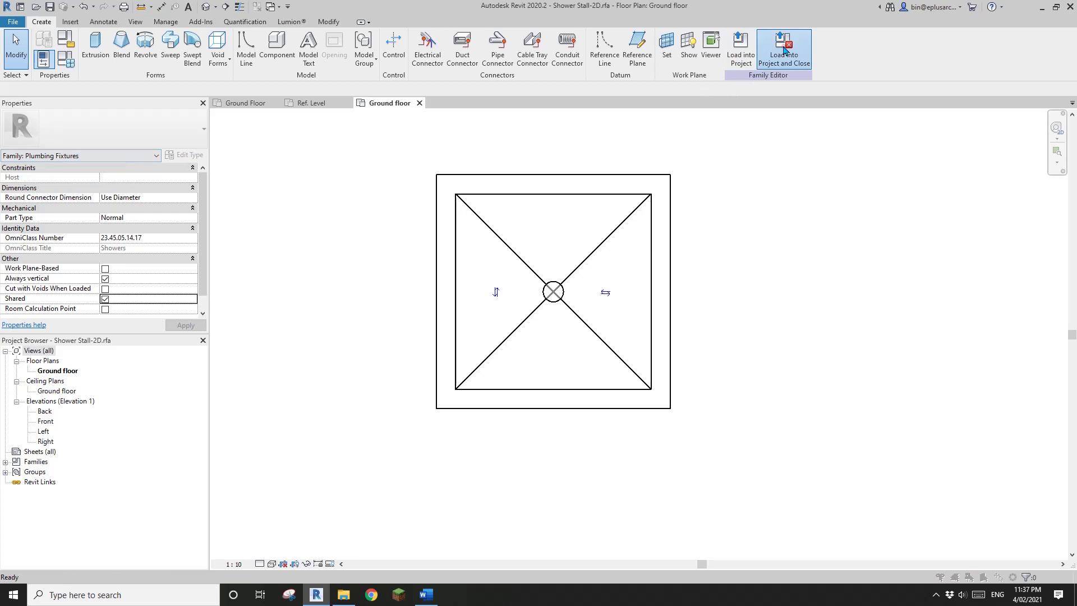
left_click(376, 368)
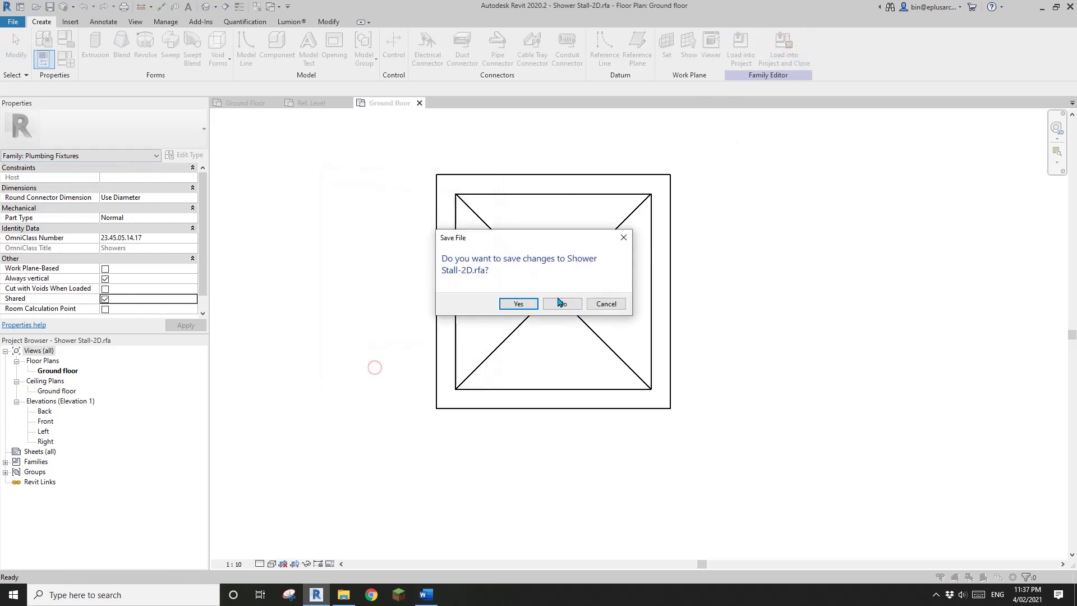
left_click(562, 305)
- Place the shower stall at the upper-right reference plane intersection and align and lock its top edge to the upper horizontal plane
scroll(640, 251, "up", 2)
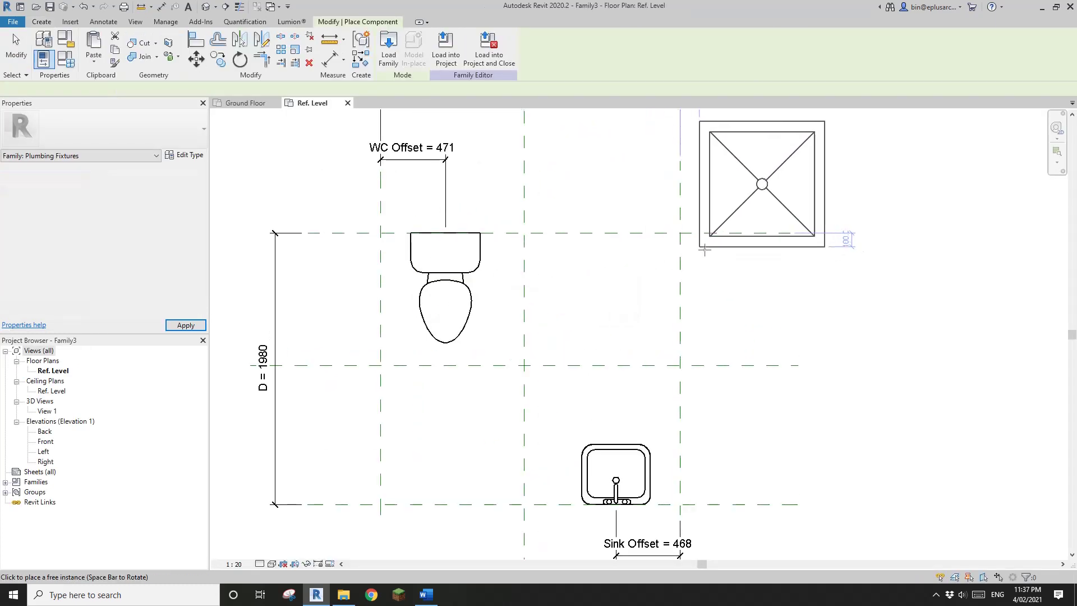
left_click(680, 234)
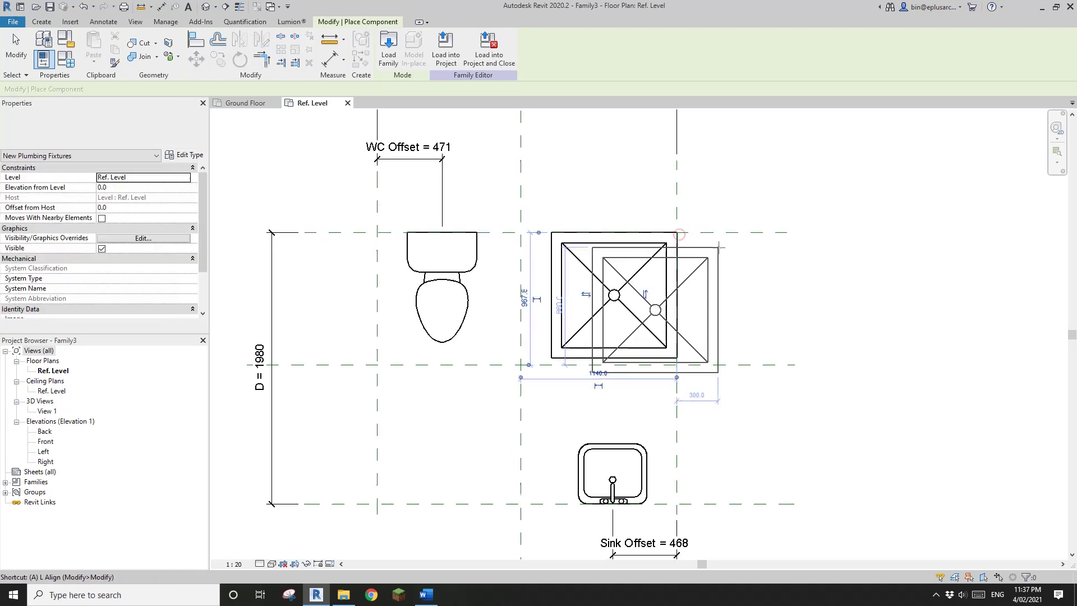
key("a")
key("l")
left_click(745, 234)
left_click(643, 231)
left_click(565, 213)
- Align the shower stall's right edge to the right vertical reference plane and lock the alignment
left_click(677, 390)
left_click(678, 318)
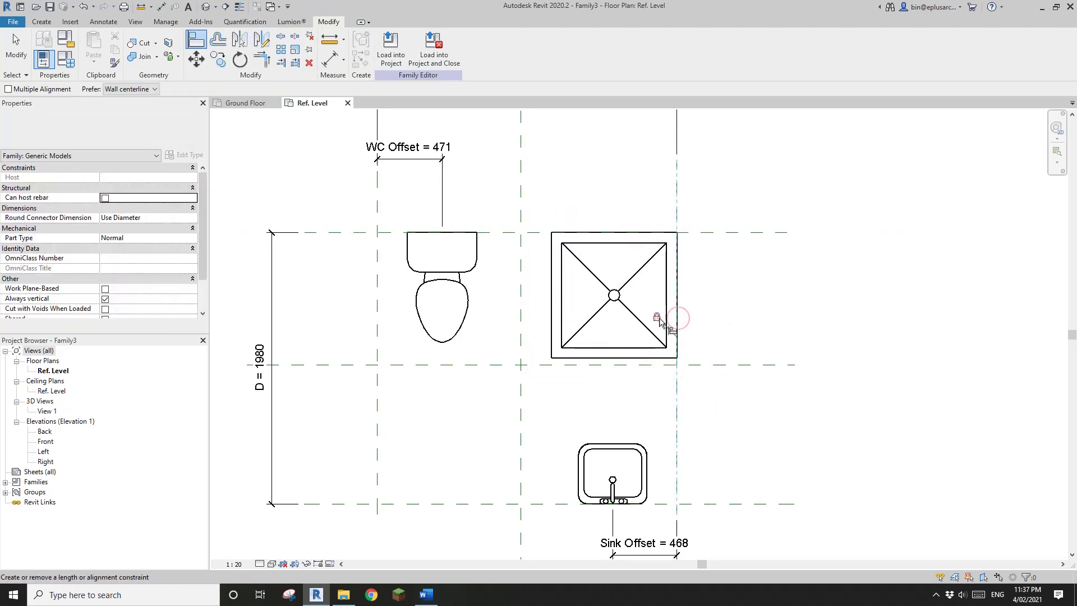
scroll(729, 266, "down", 3)
key("Escape")
key("Escape")
- Flex the layout by moving the upper and lower reference planes to a depth D of 2400 and the left plane to a width W of about 2213
middle_click_drag(723, 286, 715, 302)
left_click_drag(761, 394, 760, 420)
left_click_drag(772, 237, 773, 213)
mouse_move(550, 347)
left_mouse_down()
mouse_move(564, 348)
mouse_move(546, 347)
left_mouse_up()
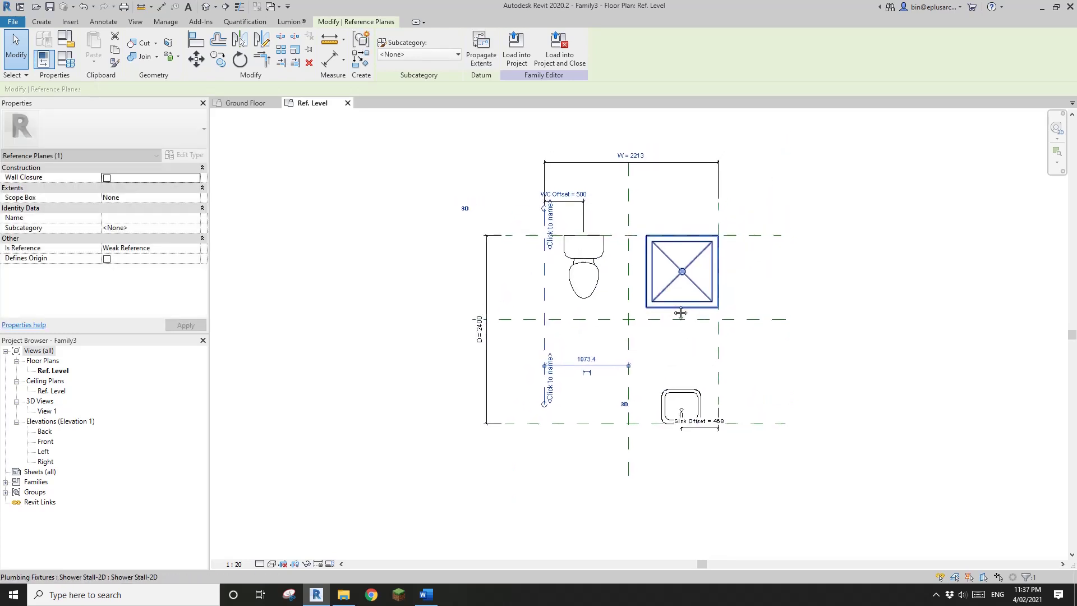
key("Escape")
- Examine the WC Offset and Sink Offset dimensions and their label settings in the flexed layout
scroll(671, 247, "up", 3)
middle_click_drag(569, 220, 545, 219)
middle_click_drag(668, 443, 631, 390)
left_click(505, 153)
middle_click_drag(484, 160, 481, 217)
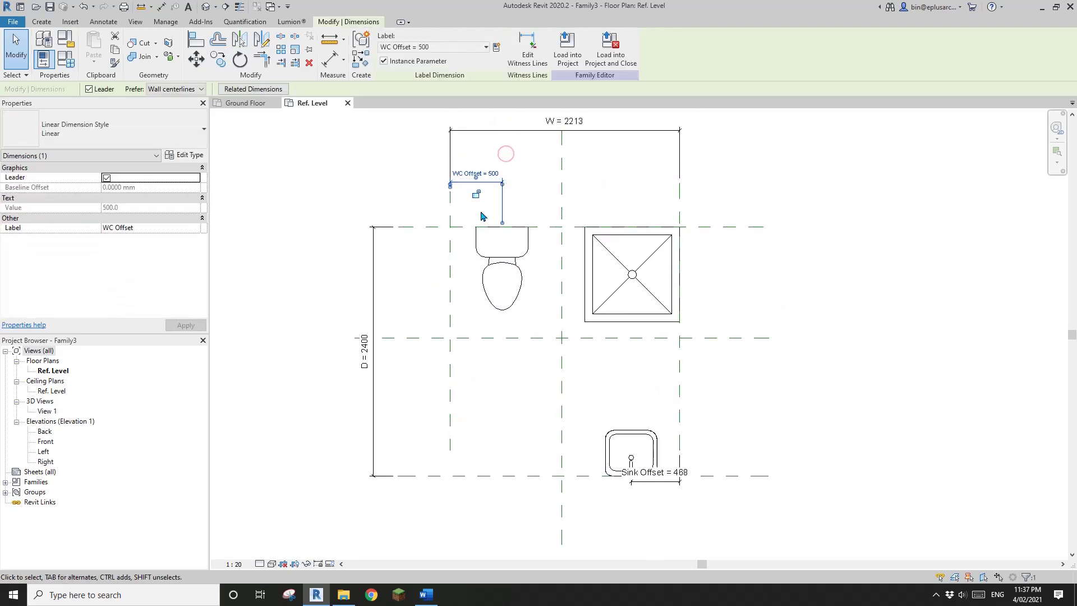
key("Escape")
left_click(662, 481)
left_click(658, 492)
middle_click_drag(703, 464, 702, 464)
key("Escape")
- Flex the width by moving the left vertical reference plane to 940 and the right one to 1300 from the centre plane
mouse_move(449, 289)
left_mouse_down()
mouse_move(428, 289)
mouse_move(446, 289)
left_mouse_up()
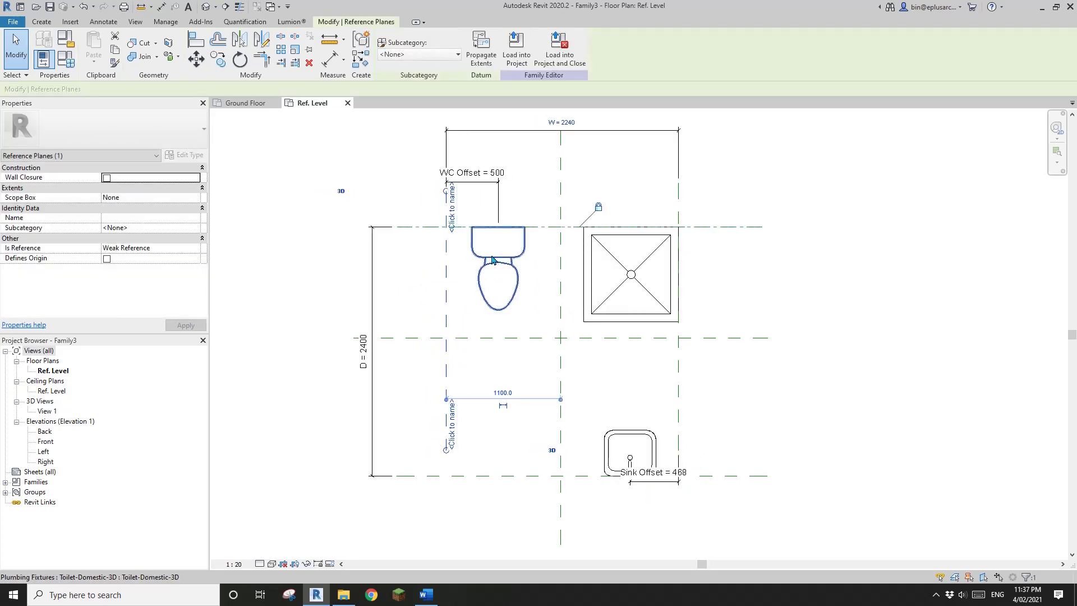
left_click_drag(411, 283, 464, 284)
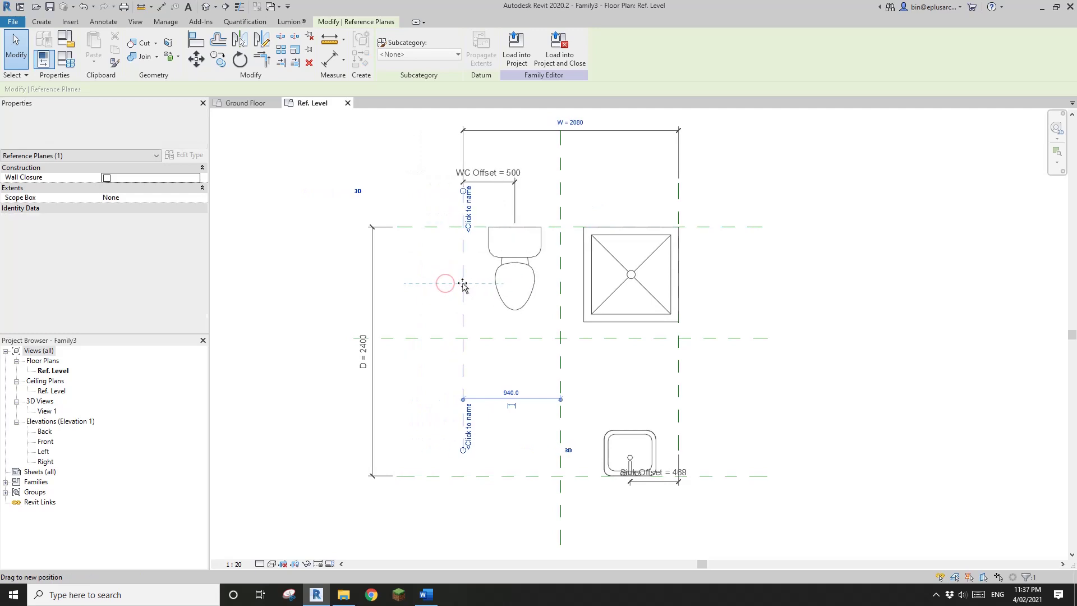
mouse_move(679, 419)
left_mouse_down()
mouse_move(705, 421)
mouse_move(681, 420)
left_mouse_up()
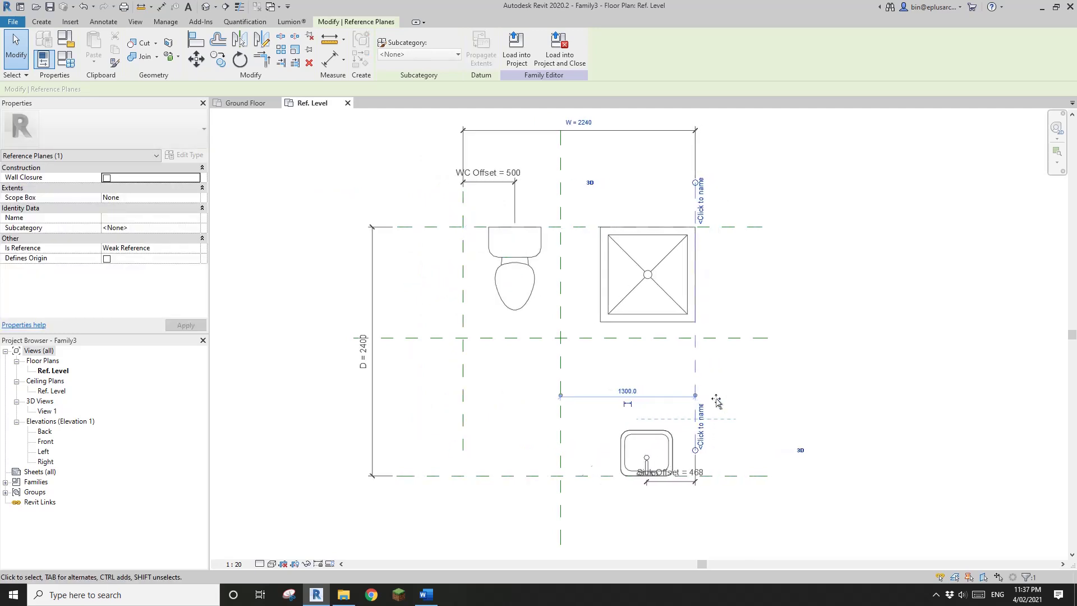
left_click(716, 402)
middle_click_drag(717, 402, 714, 403)
- Extend the left vertical reference plane's lower end past the lower horizontal reference plane
left_click(461, 432)
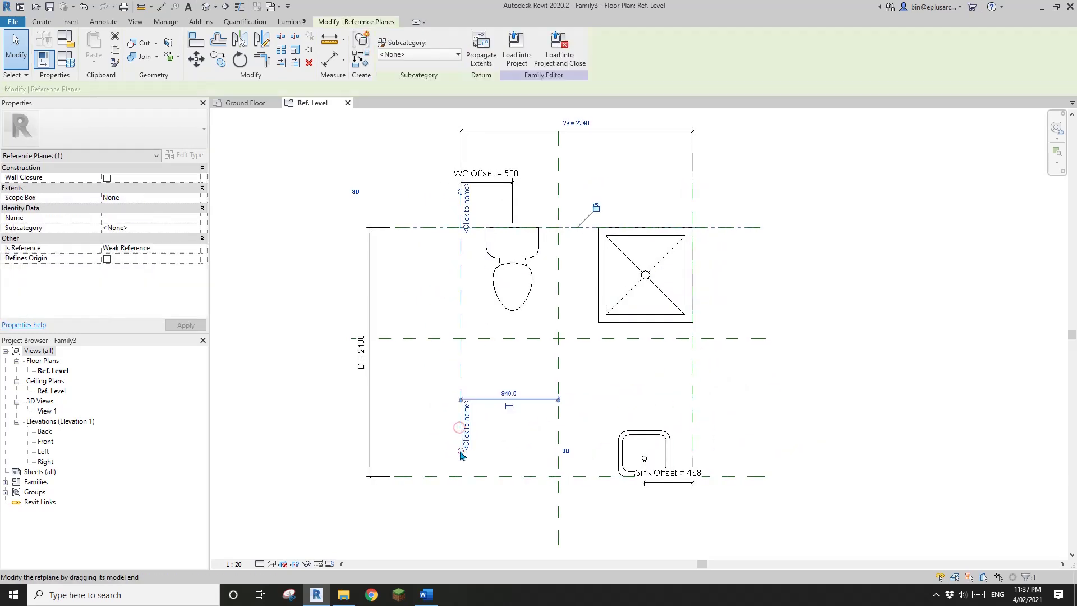
left_click(461, 450)
left_click(623, 404)
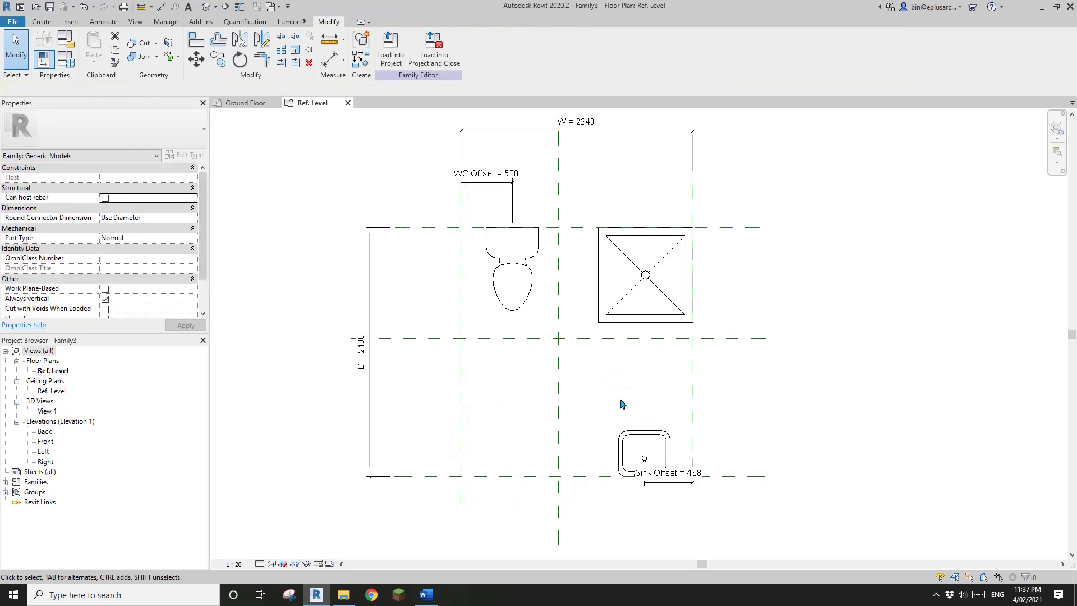
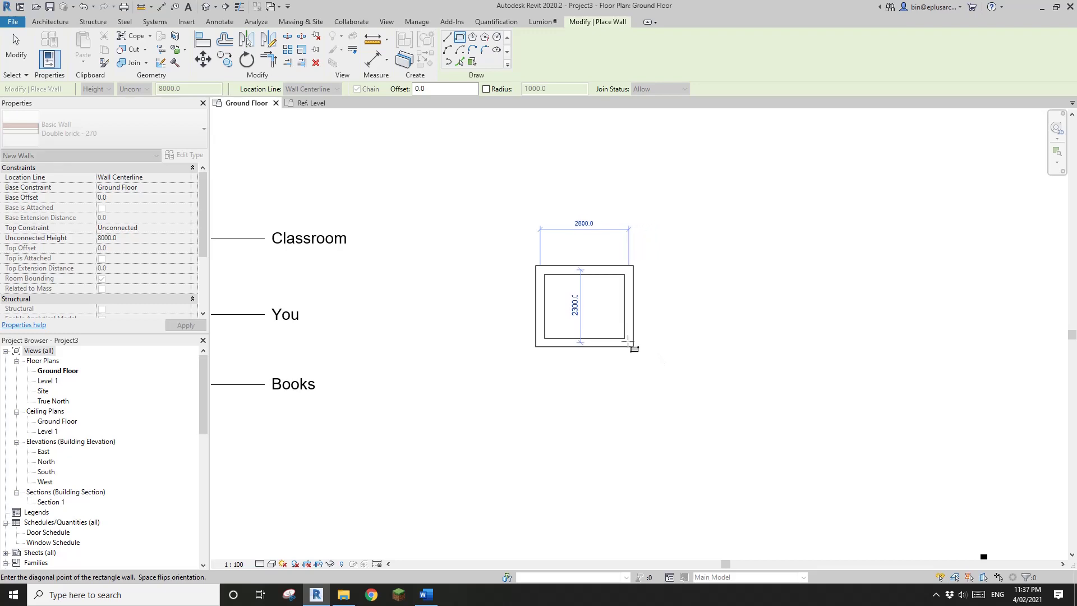
- Draw a rectangular room about 2000 by 2000 on the project's Ground Floor plan with the Generic 100mm Wall type
left_click(144, 137)
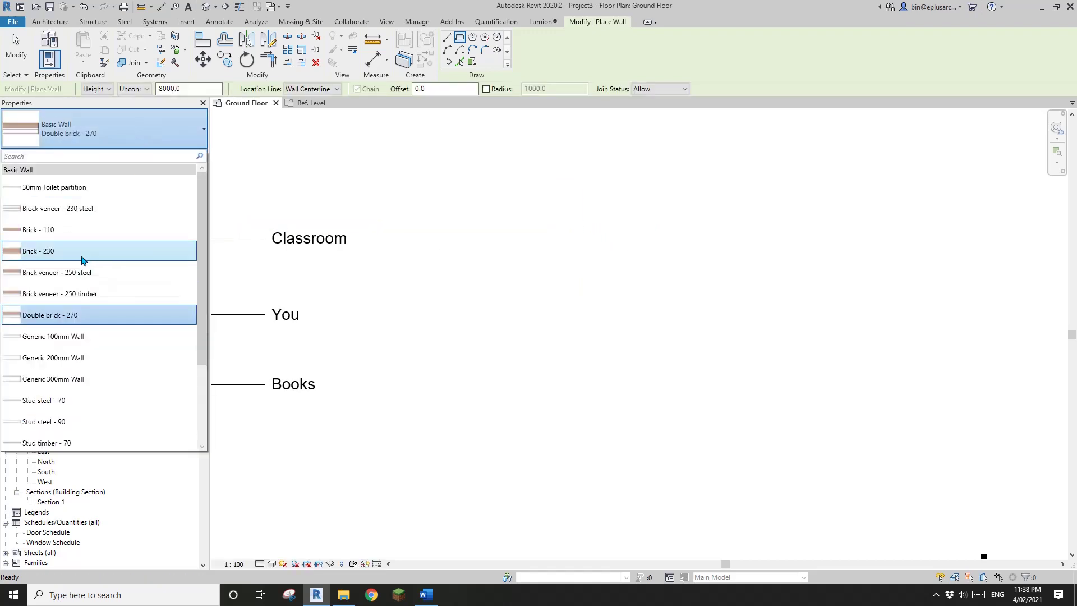
left_click(93, 338)
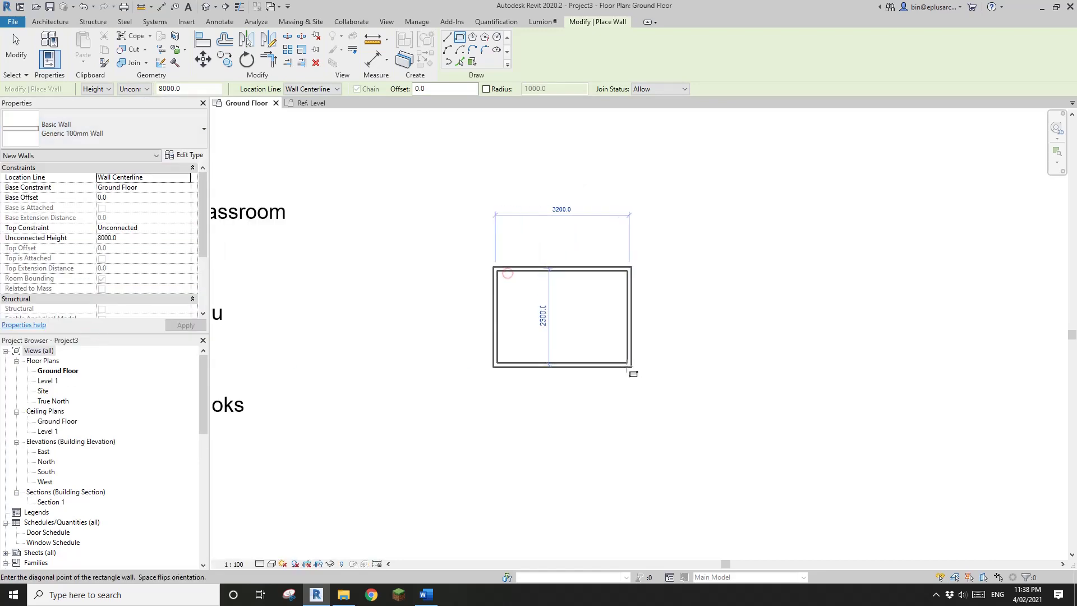
scroll(608, 365, "up", 1)
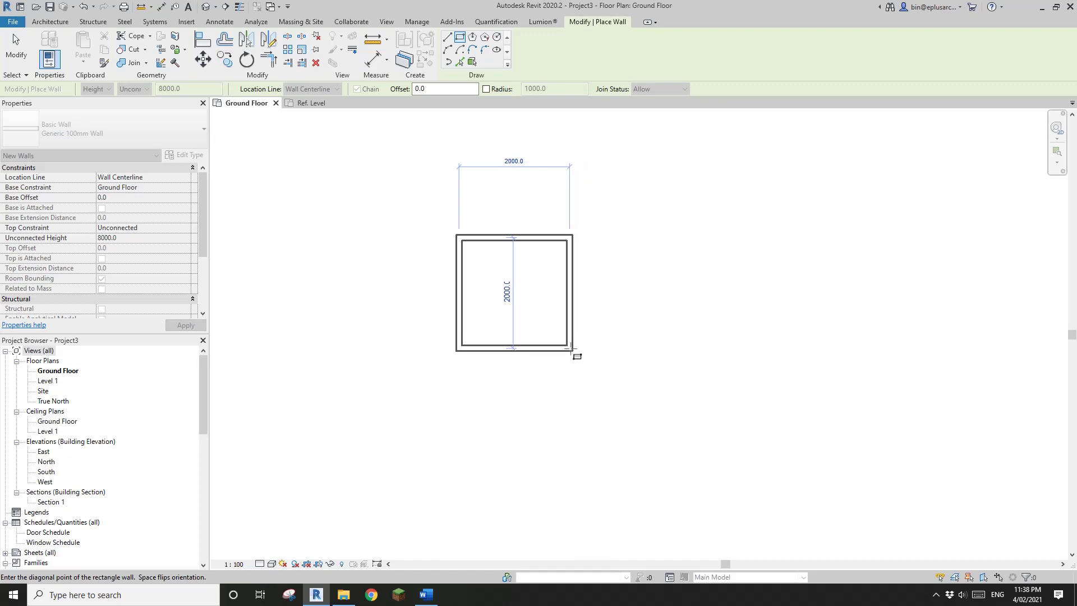
left_click(577, 355)
key("Escape")
key("Escape")
scroll(486, 312, "up", 3)
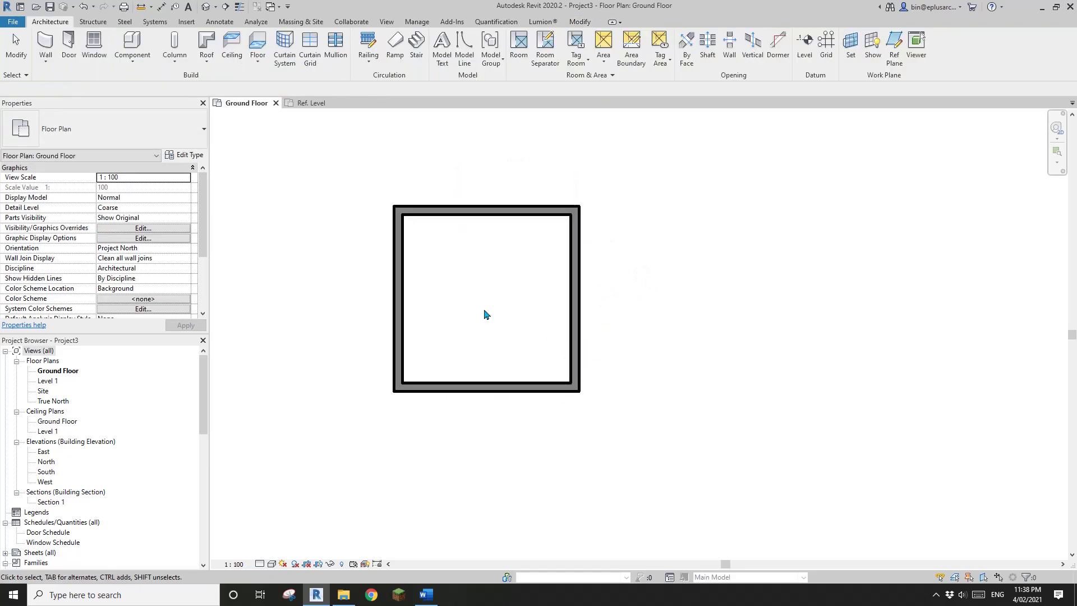
- Load the Family3 bathroom family into the project and place one instance in the walled room
left_click(312, 104)
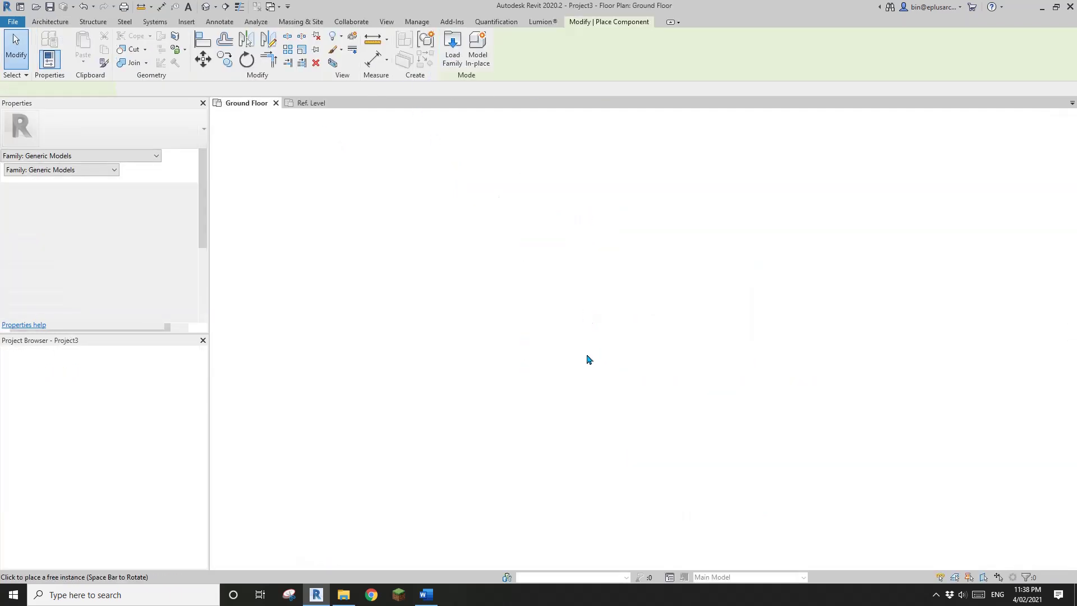
scroll(585, 291, "down", 2)
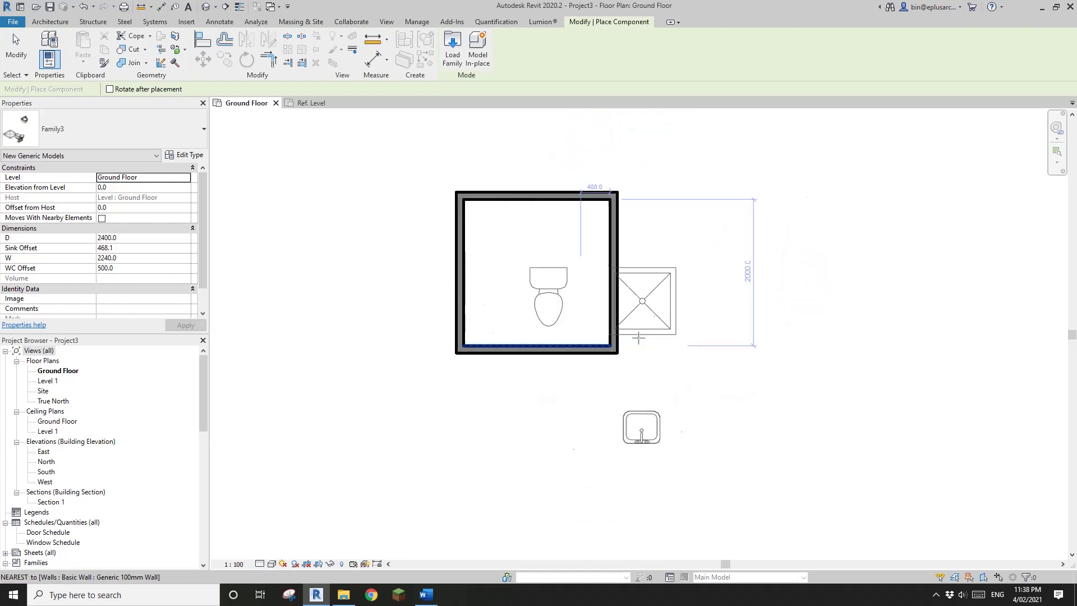
left_click(509, 320)
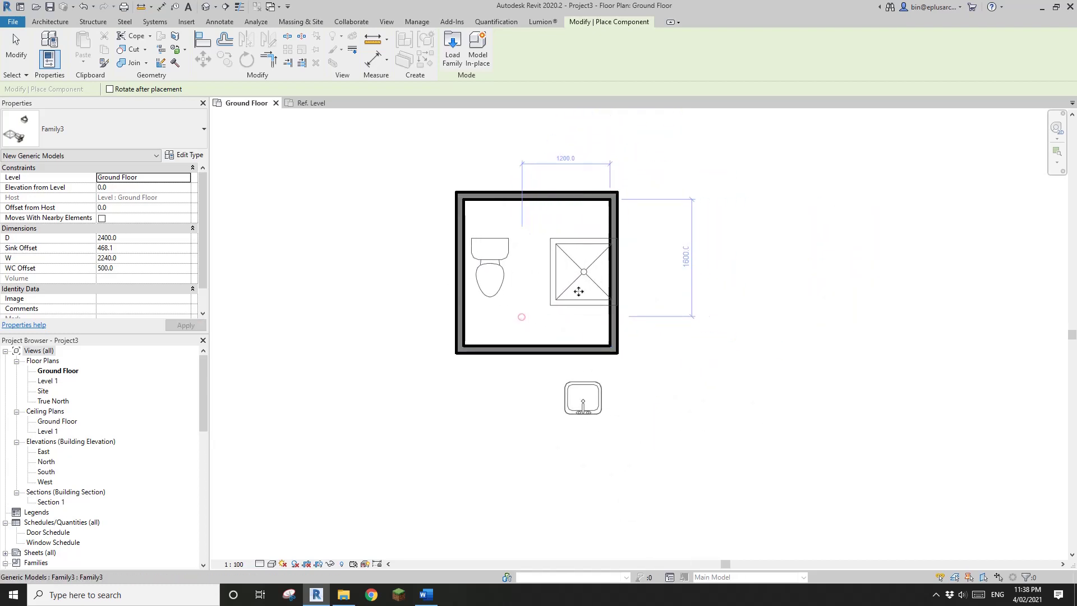
key("Escape")
key("Escape")
- Stretch the bathroom instance to the inner faces of all four walls, giving D 2000 and W 2000
left_click(577, 245)
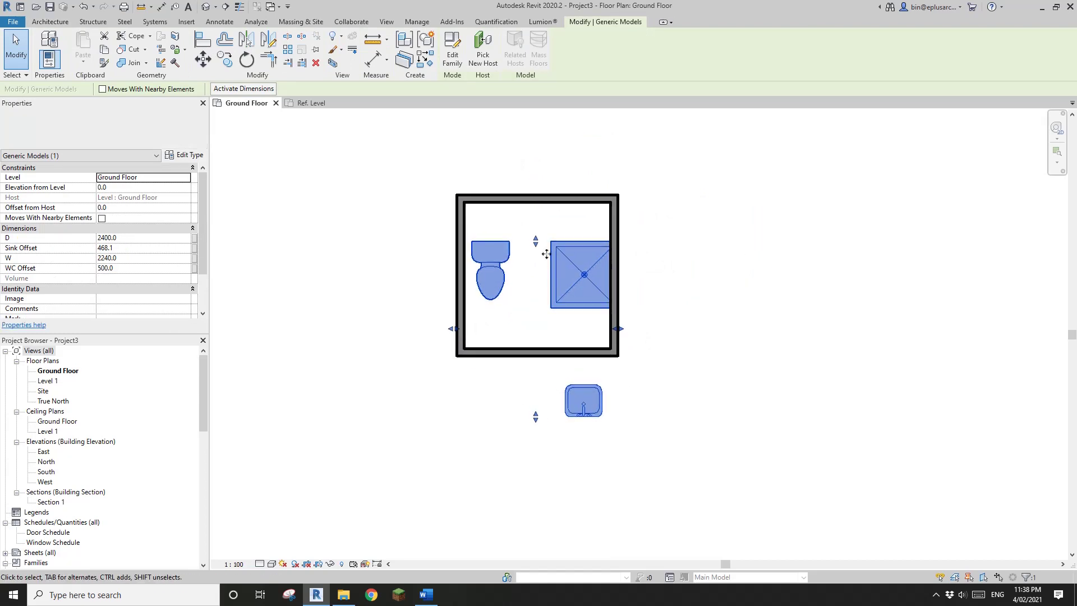
left_click_drag(535, 238, 536, 202)
left_click_drag(617, 309, 610, 309)
left_click_drag(532, 417, 533, 353)
left_click_drag(459, 286, 467, 284)
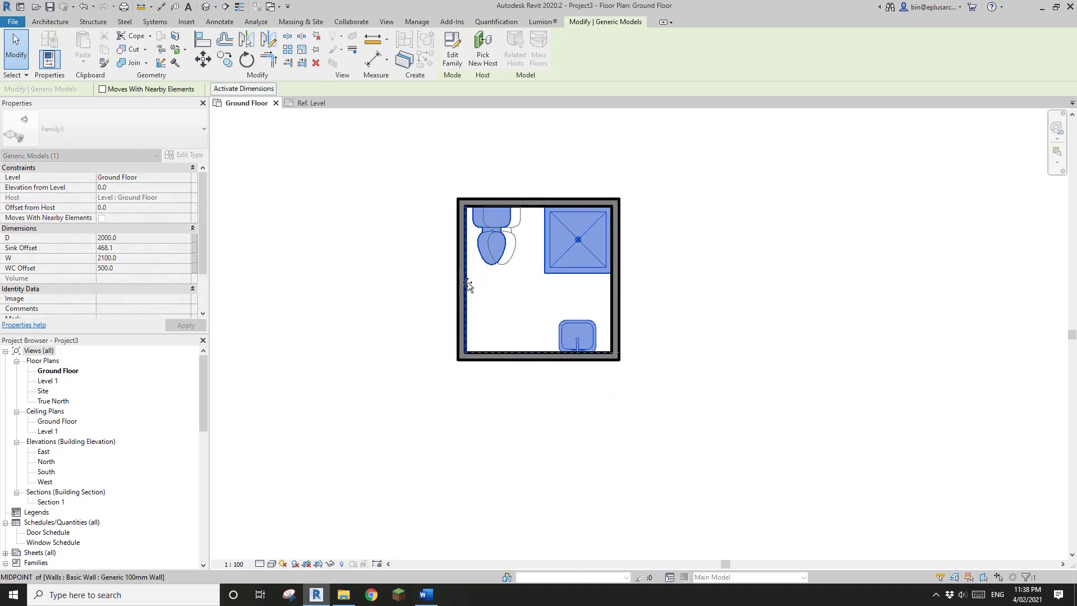
scroll(572, 278, "up", 3)
left_click(551, 331)
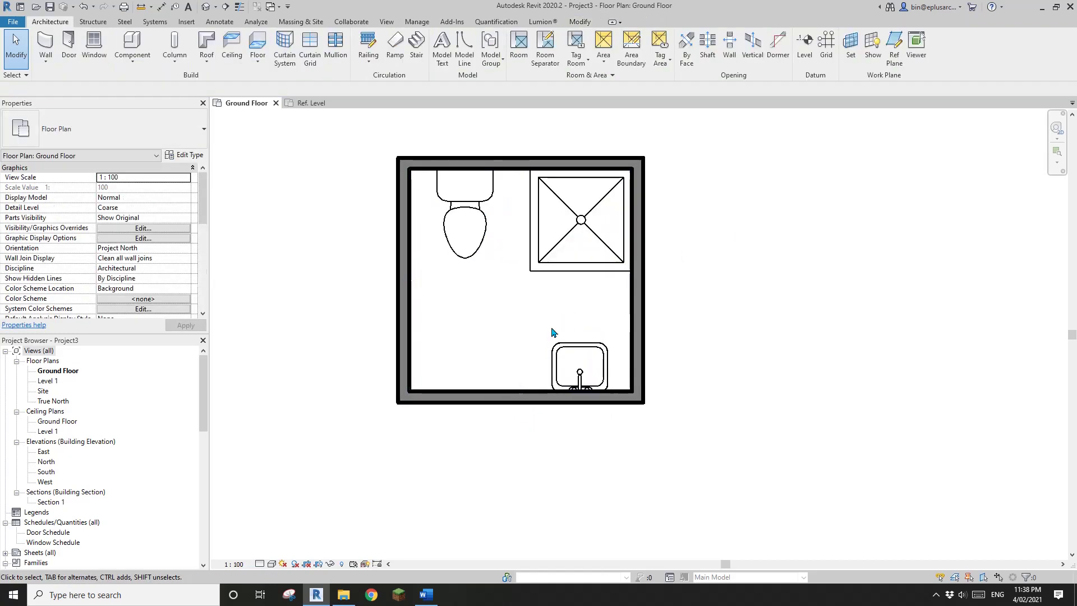
- Set the bathroom instance's Sink Offset to 500
left_click(477, 243)
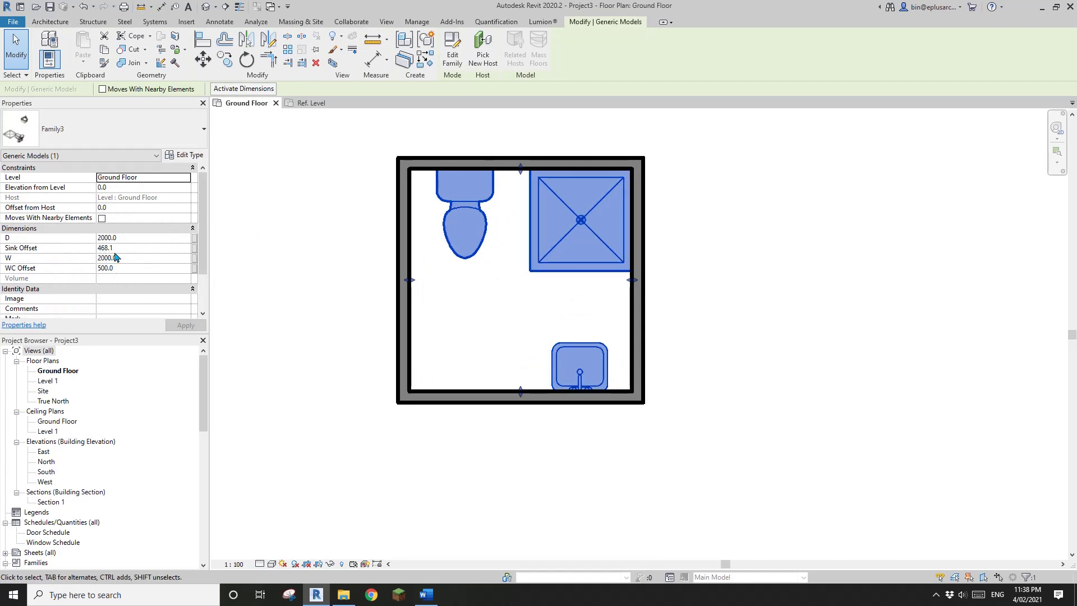
left_click(132, 250)
type("500")
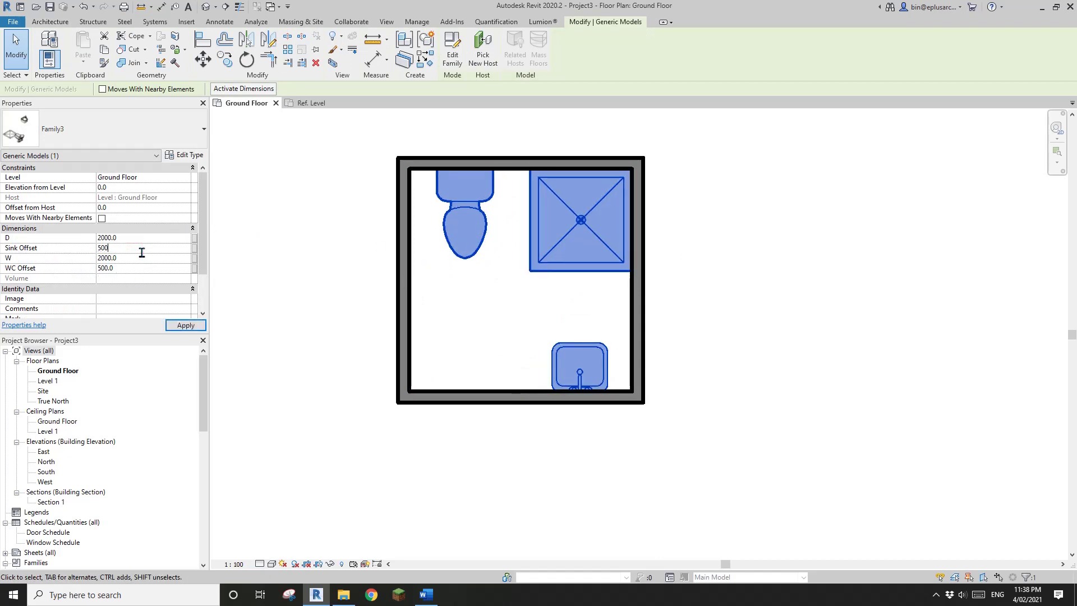
key("Return")
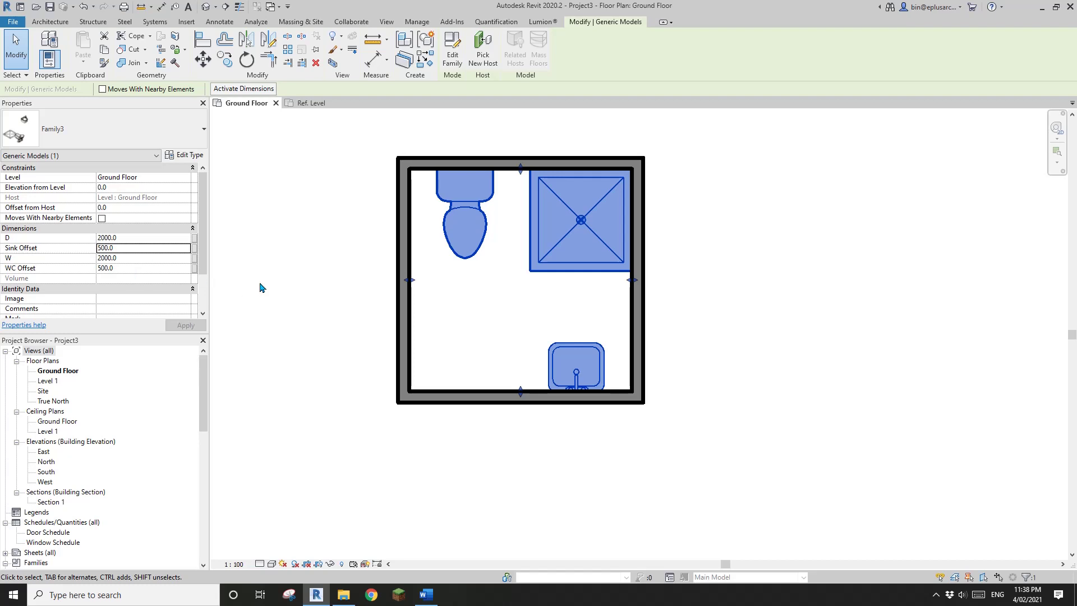
- Place an M_Single-Flush 0813 x 2134mm door in the room's left wall near the lower corner, opening inwards
key("d")
key("r")
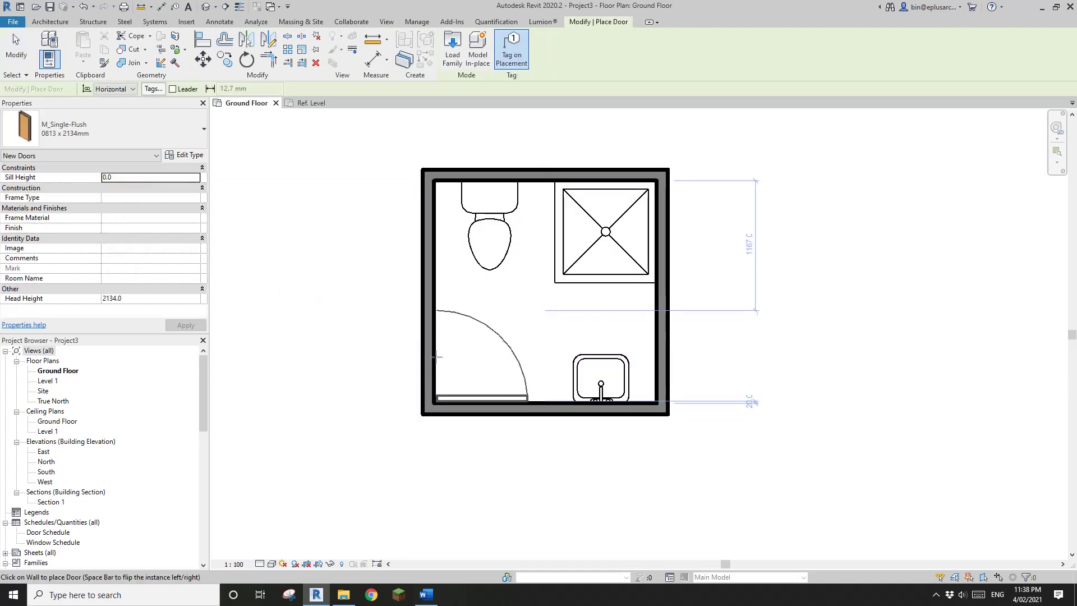
left_click(434, 350)
key("Escape")
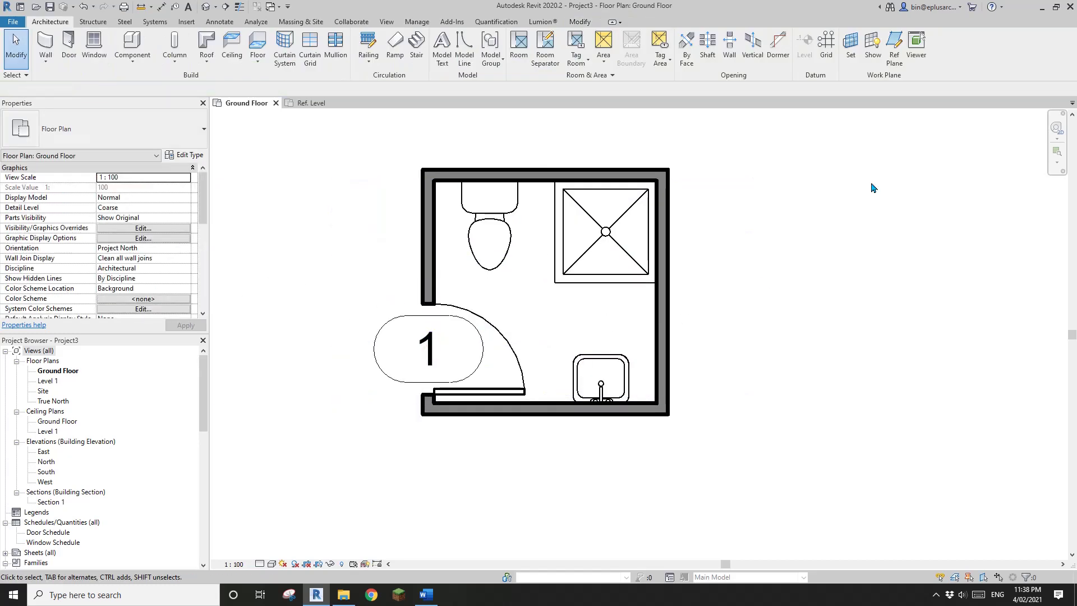
- Select the placed bathroom family in the walled room as one object and examine its instance parameters
middle_click_drag(674, 274, 658, 290)
left_click(612, 267)
left_click(690, 277)
scroll(690, 277, "down", 1)
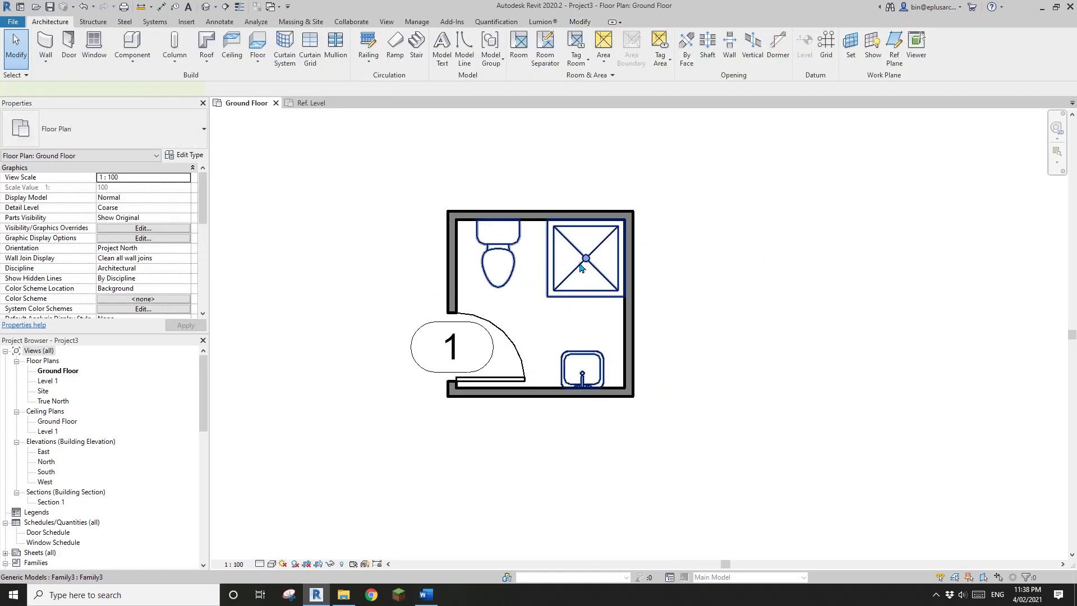
left_click(580, 264)
key("Escape")
middle_click_drag(566, 292, 563, 298)
left_click(572, 274)
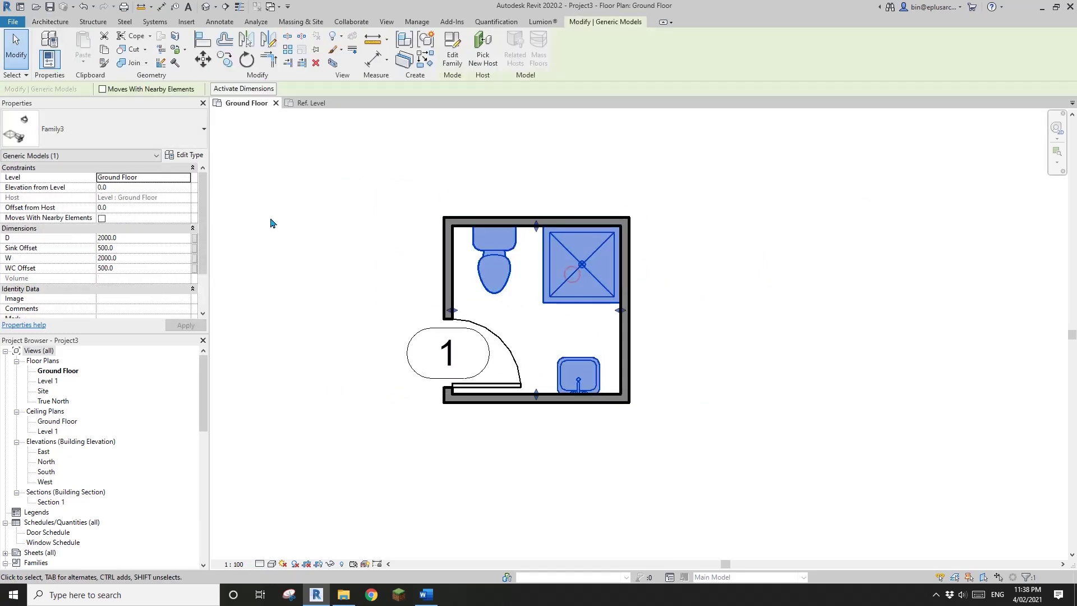
- Compare the Project, Family and Shared Family notes with the bathroom, selecting the Classroom note and the whole bathroom instance
scroll(396, 276, "down", 2)
mouse_move(409, 298)
middle_mouse_down()
mouse_move(589, 314)
mouse_move(742, 309)
middle_mouse_up()
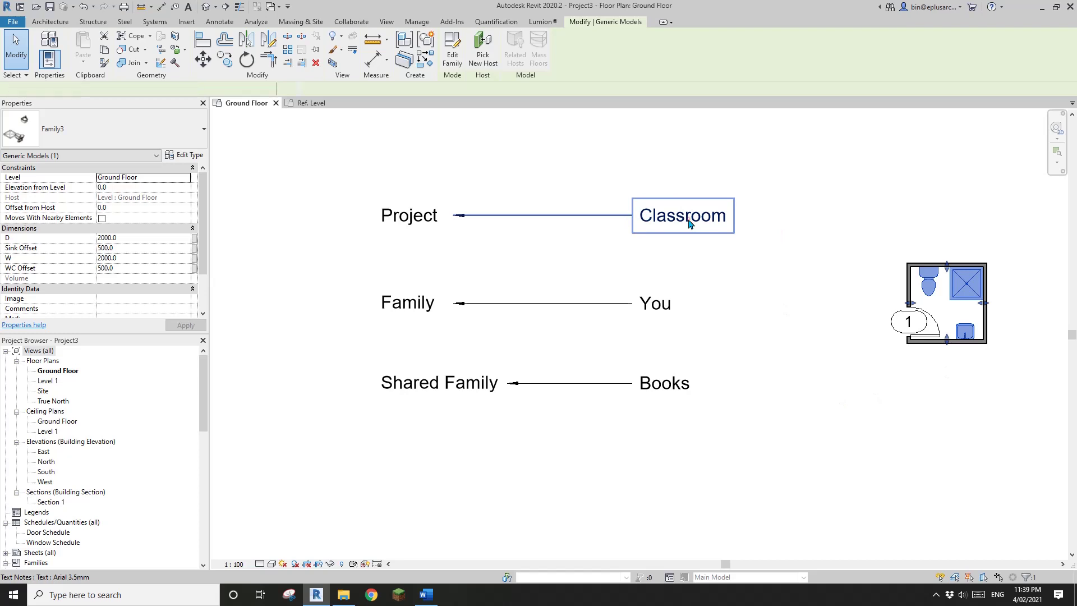
left_click(683, 220)
left_click(803, 164)
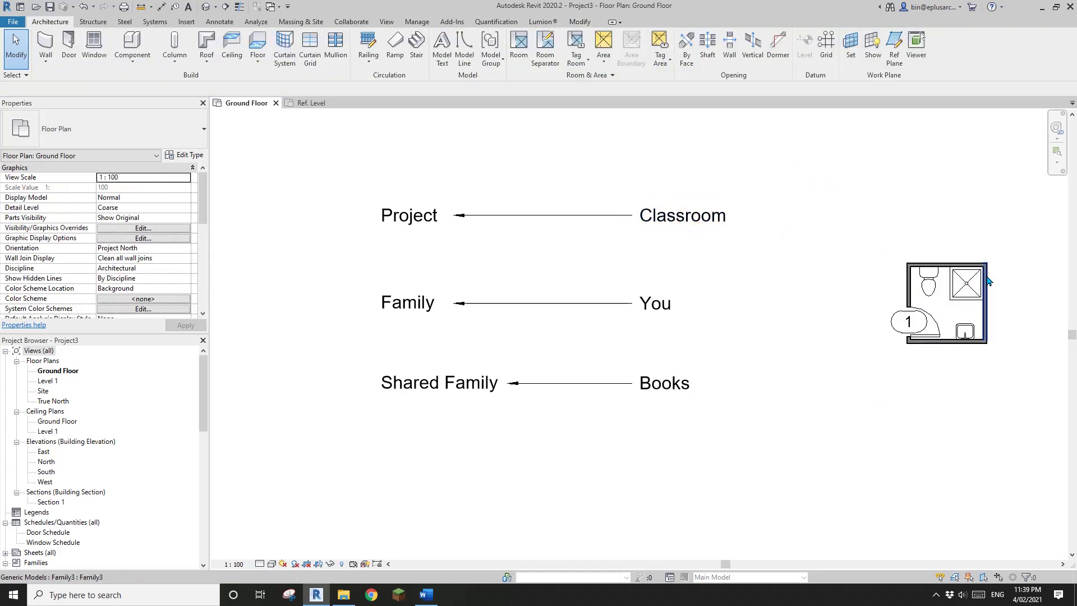
left_click(961, 292)
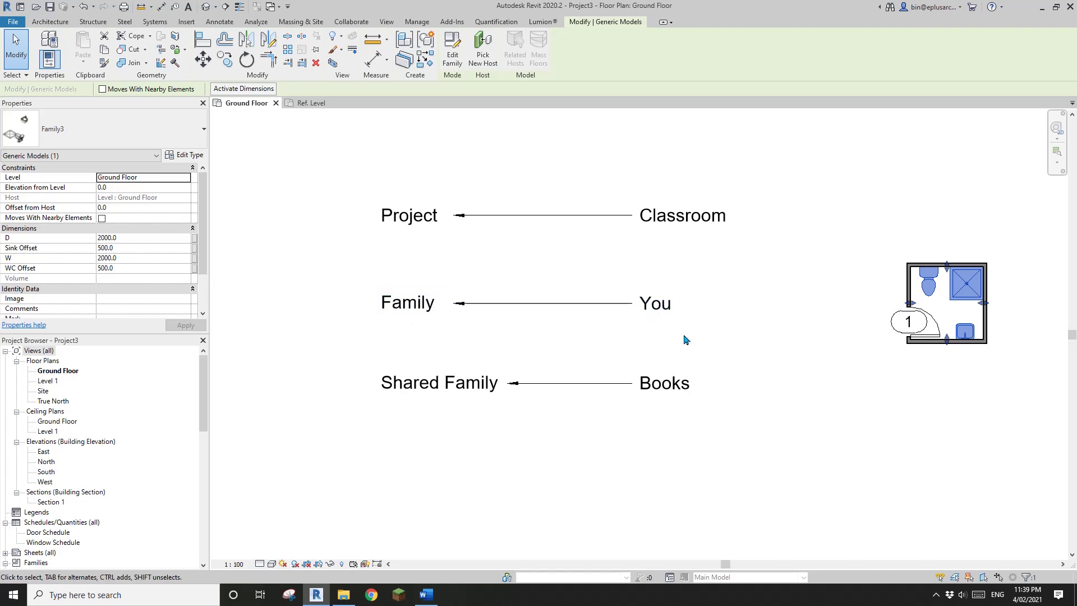
scroll(726, 380, "up", 2)
left_click(866, 408)
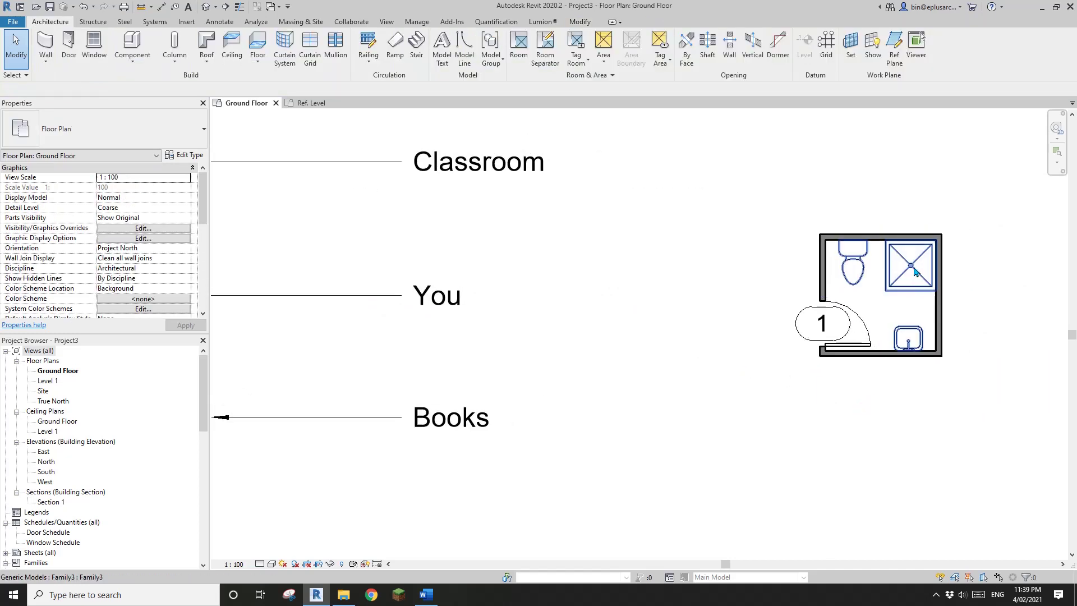
- Select the nested shower, toilet and sink individually inside the bathroom instance to examine their properties, and clear the selection
middle_click_drag(915, 273, 844, 279)
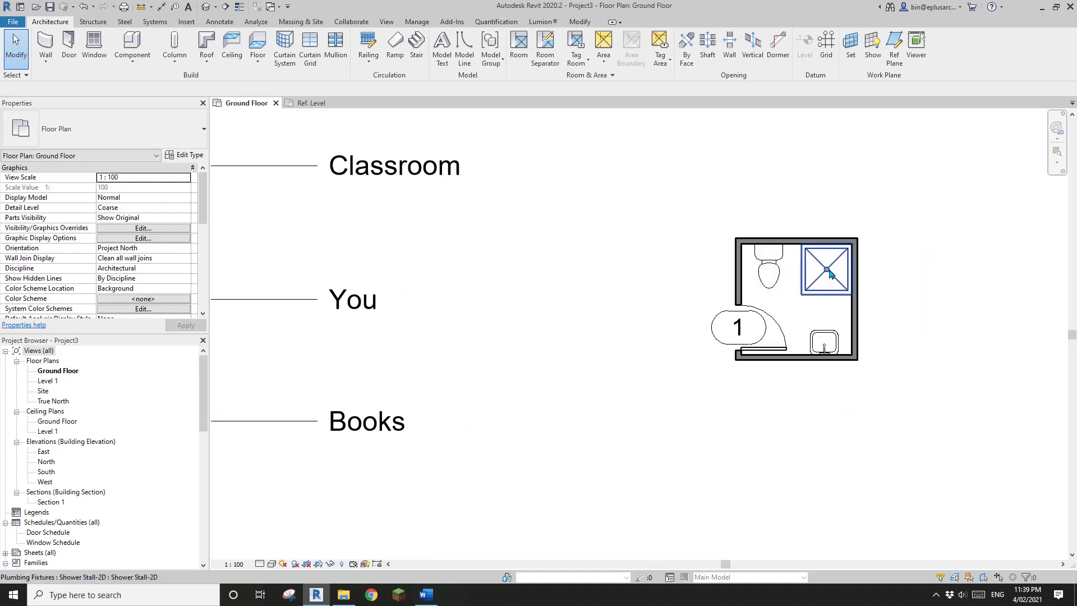
left_click(831, 274)
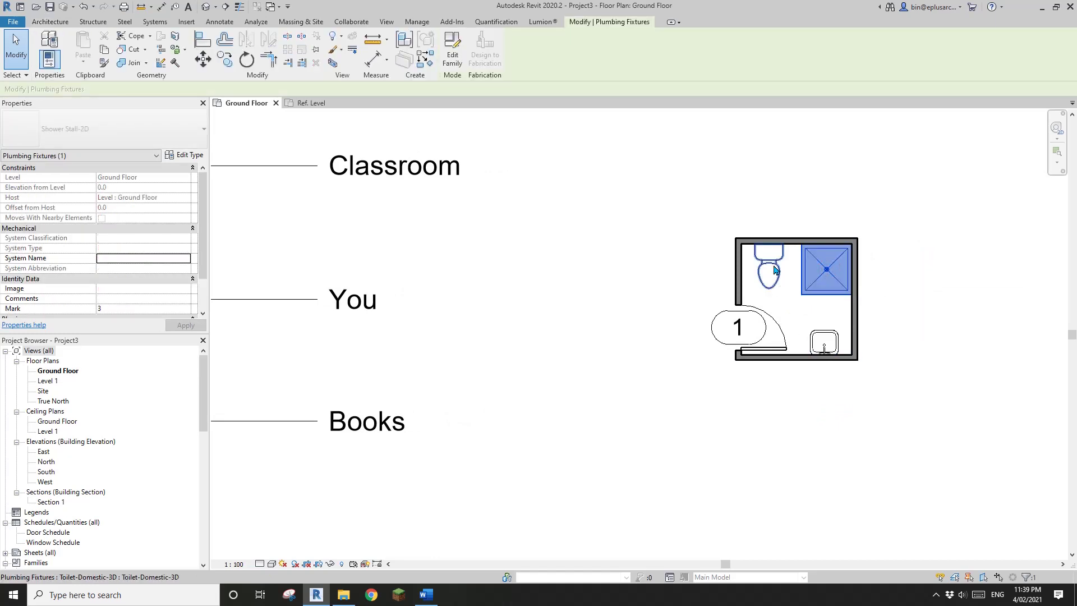
left_click(772, 271)
left_click(827, 338)
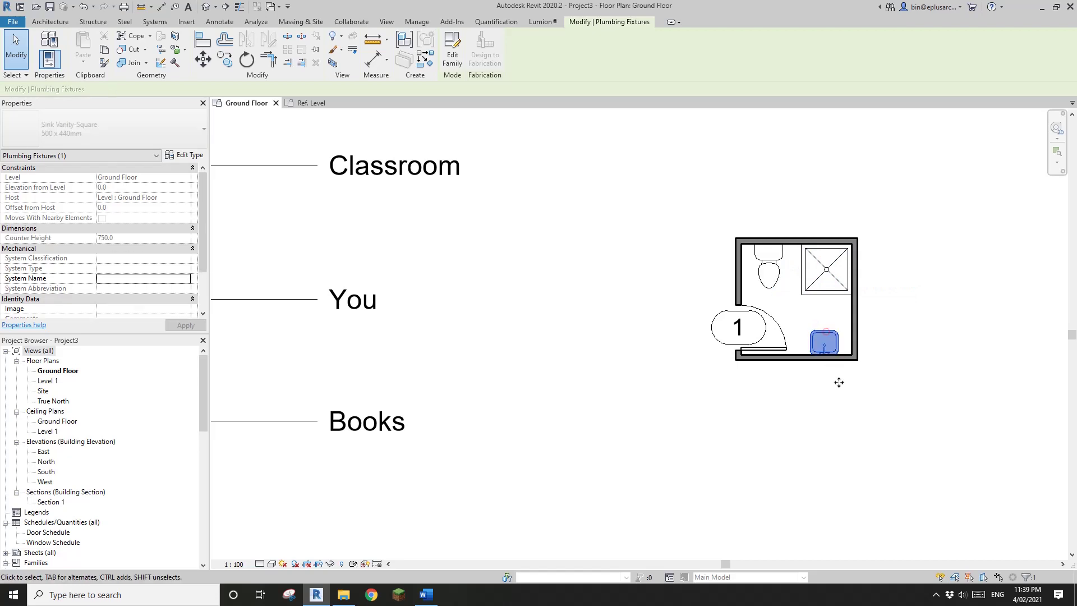
scroll(830, 327, "down", 1)
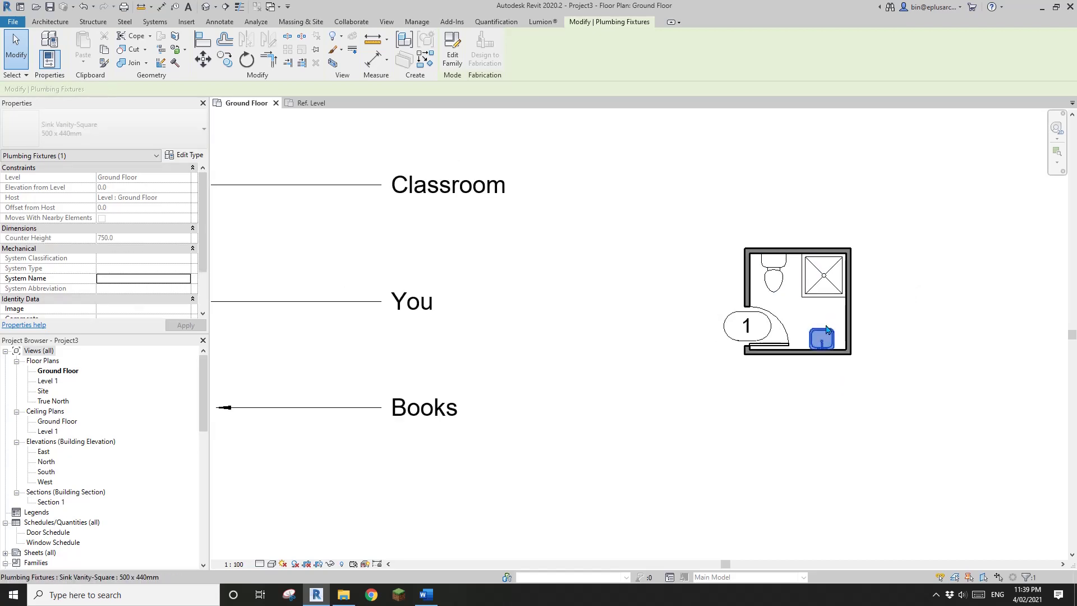
scroll(716, 373, "down", 1)
middle_click_drag(716, 374, 814, 352)
key("Escape")
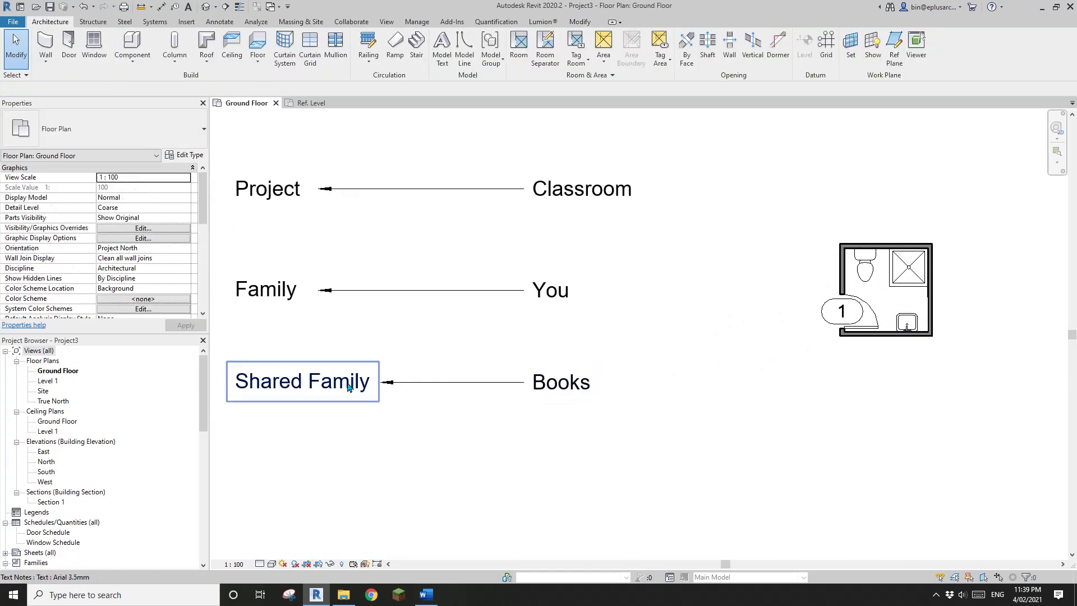
- Create a new building component schedule for the Plumbing Fixtures category in the New Construction phase
scroll(786, 397, "up", 3)
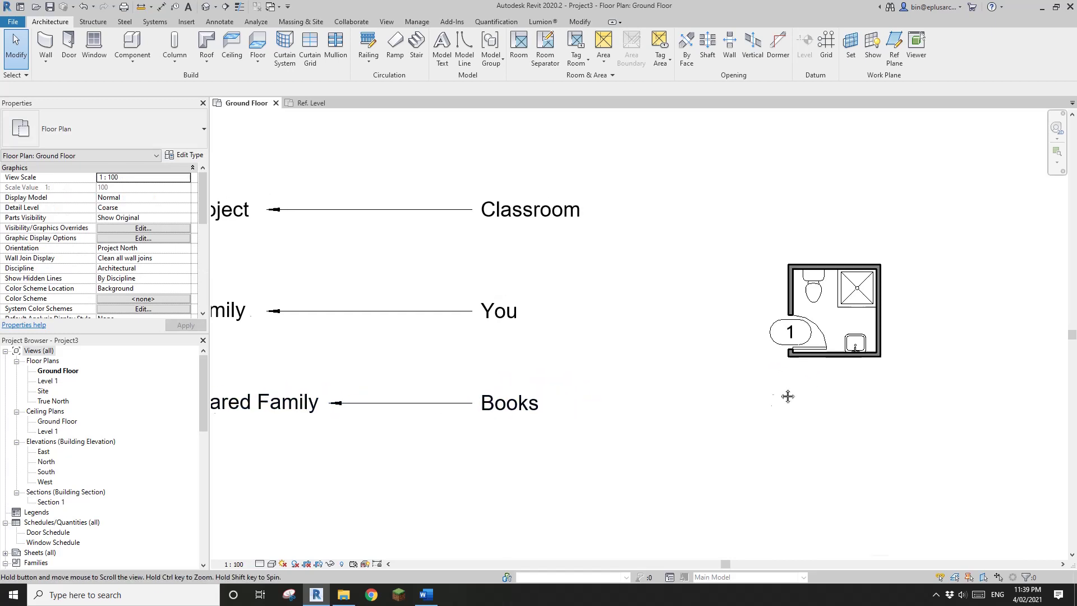
scroll(786, 320, "down", 1)
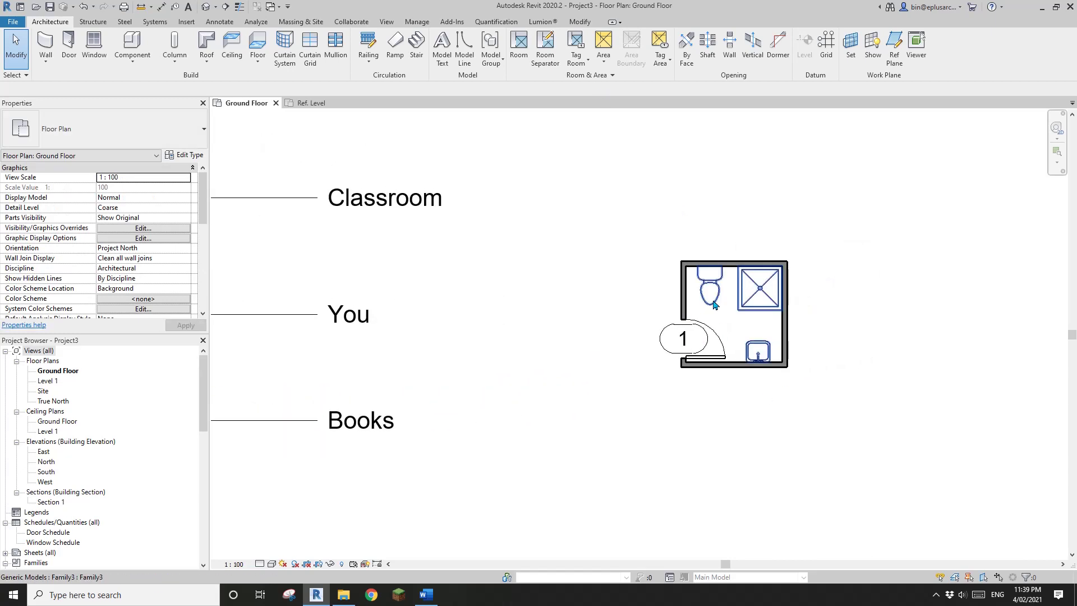
middle_click_drag(714, 298, 708, 305)
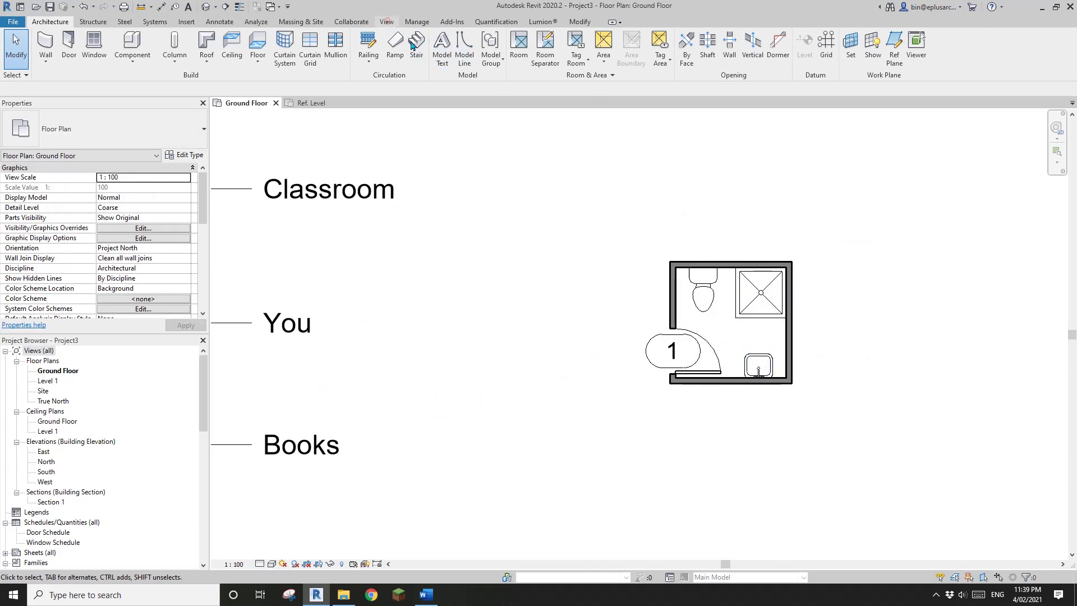
left_click(387, 21)
left_click(610, 56)
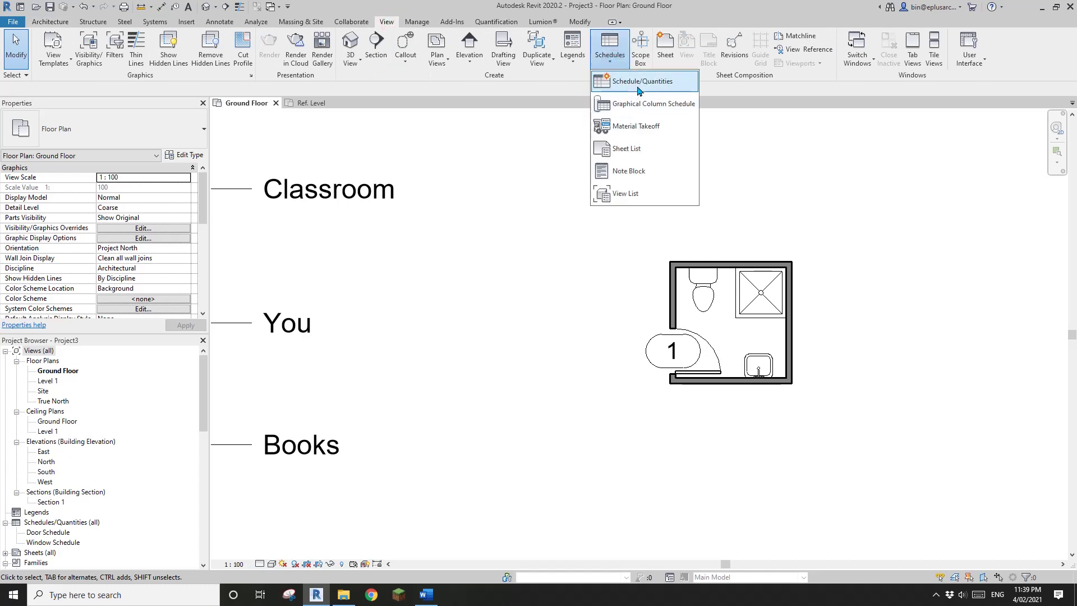
left_click(638, 84)
left_click(337, 222)
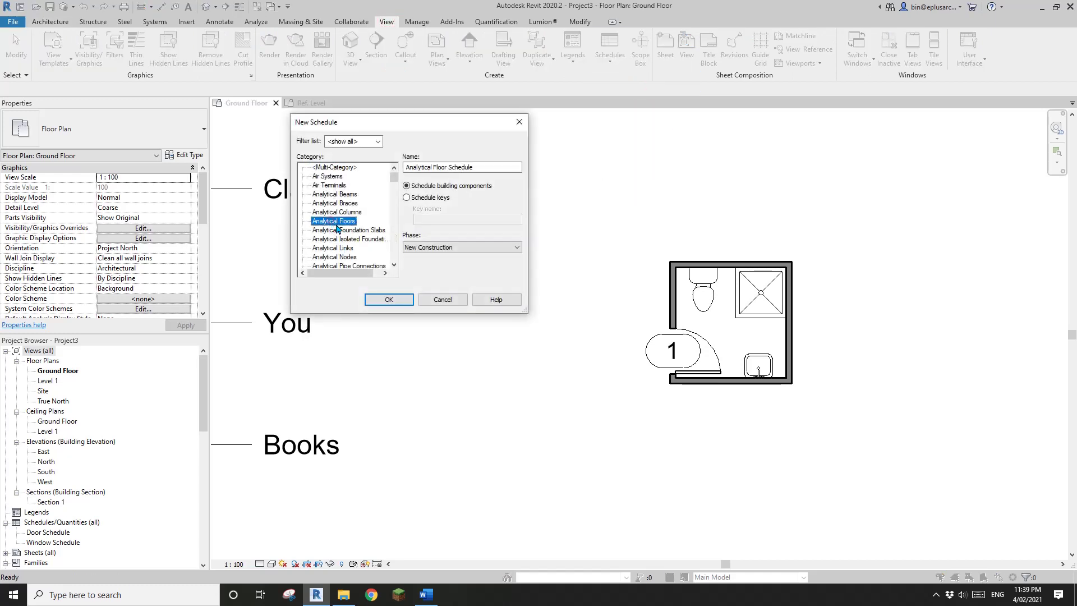
scroll(351, 240, "down", 10)
left_click(356, 245)
left_click(393, 247)
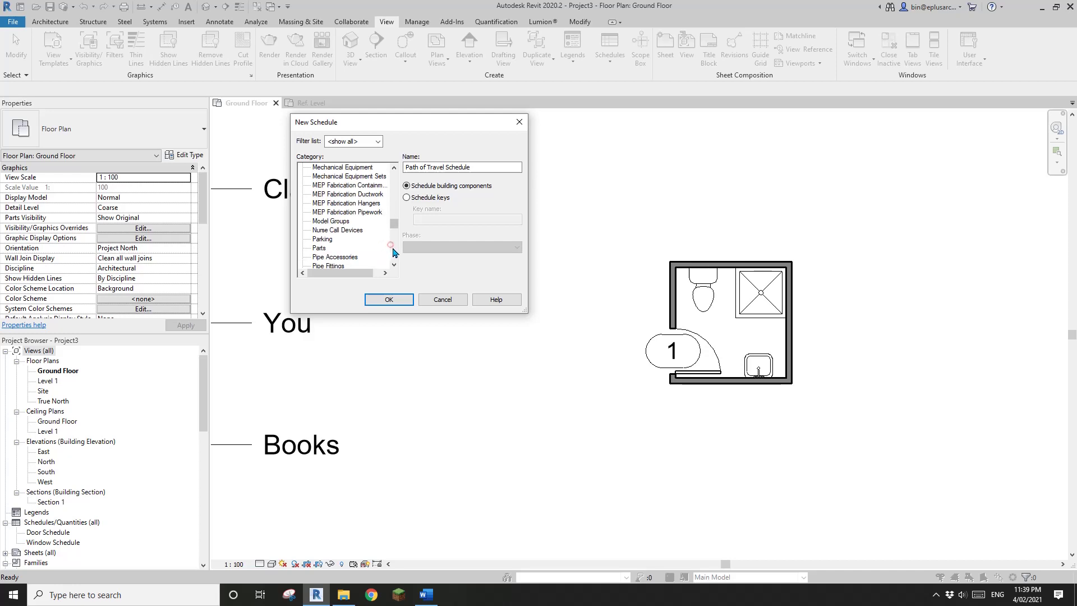
left_click(393, 246)
left_click(335, 221)
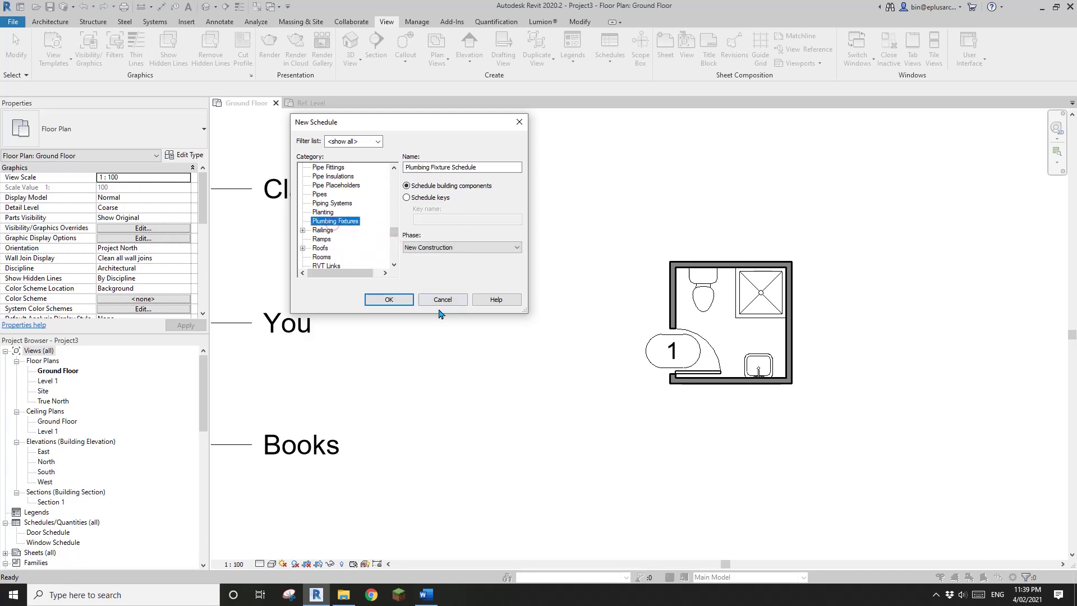
left_click(389, 299)
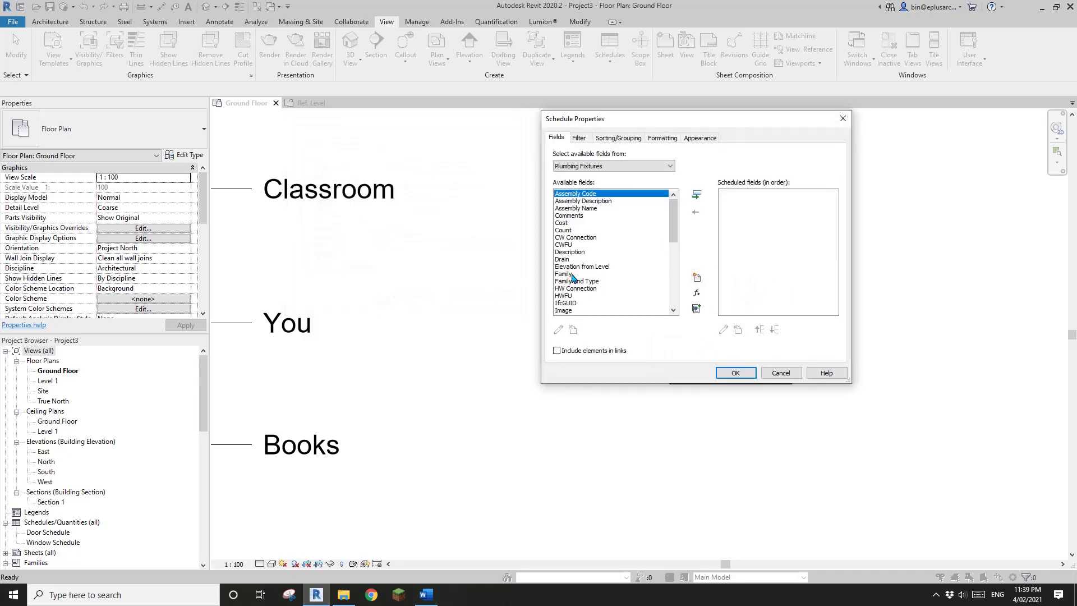
- Add the Family field to the Plumbing Fixture Schedule, generate it and widen the Family column to fit its contents
left_click(565, 275)
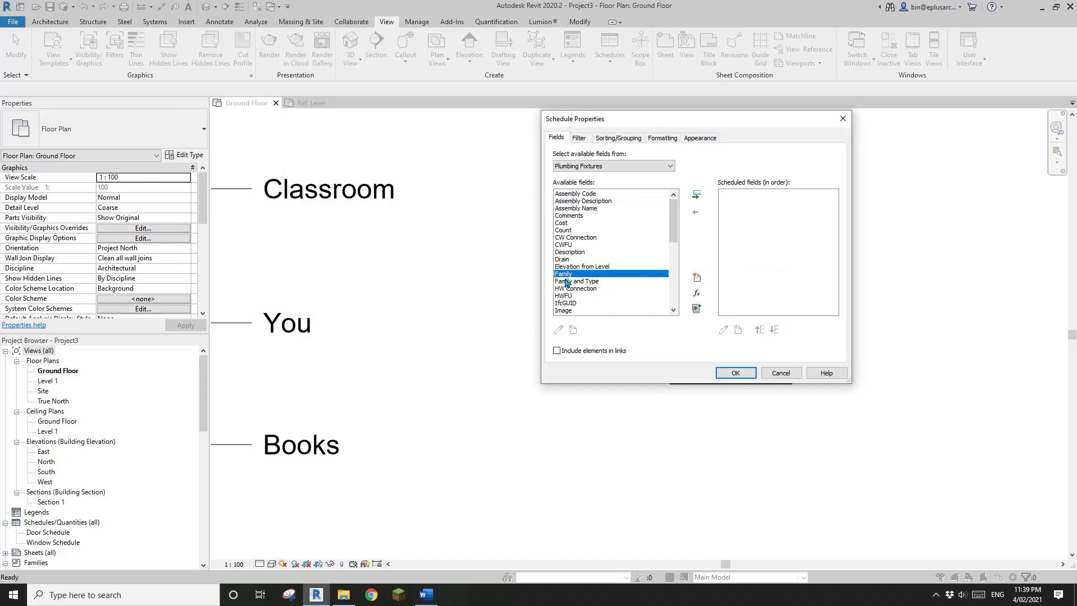
left_click(697, 195)
left_click(738, 374)
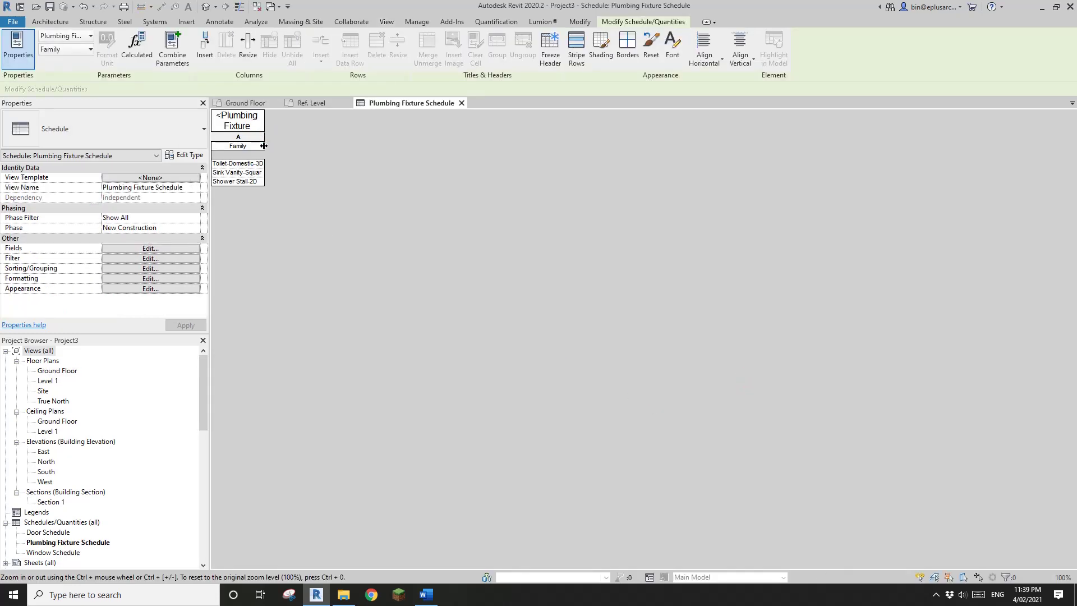
double_click(263, 145)
- Go through the toilet, sink and shower rows of the Plumbing Fixture Schedule
left_click(255, 164)
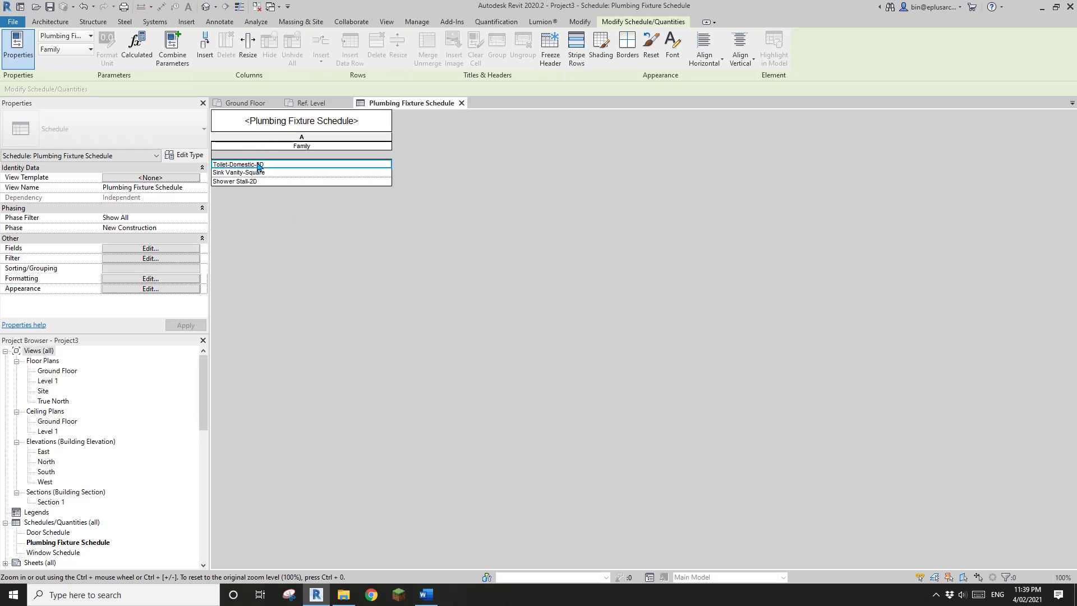
left_click(260, 172)
left_click(262, 181)
left_click(261, 174)
left_click(263, 166)
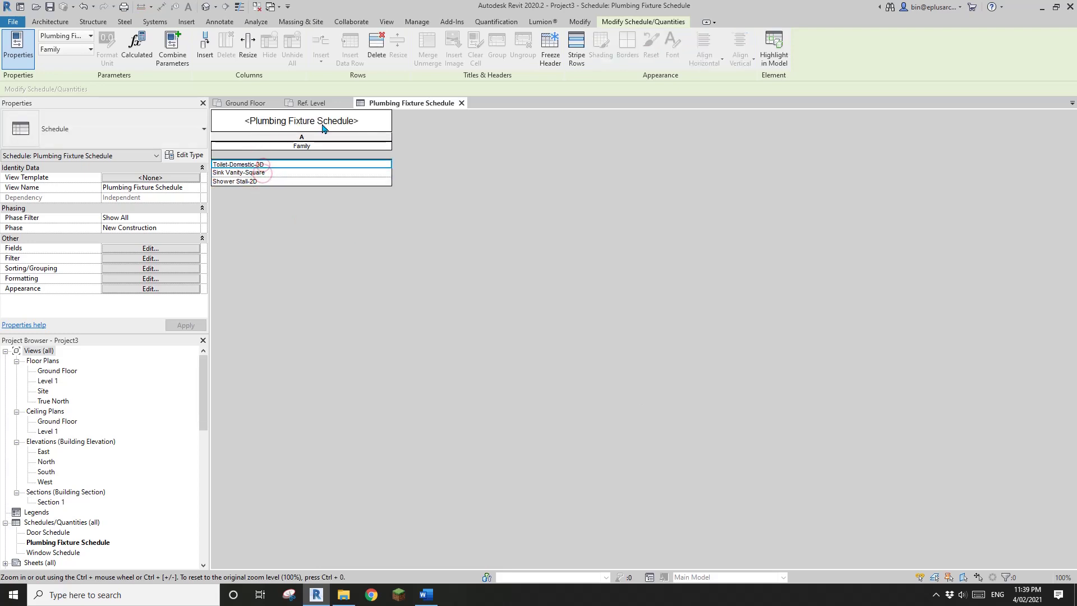
- Return to the Ground Floor plan and select the whole bathroom family to compare it with the explanatory notes
left_click(310, 103)
left_click(247, 102)
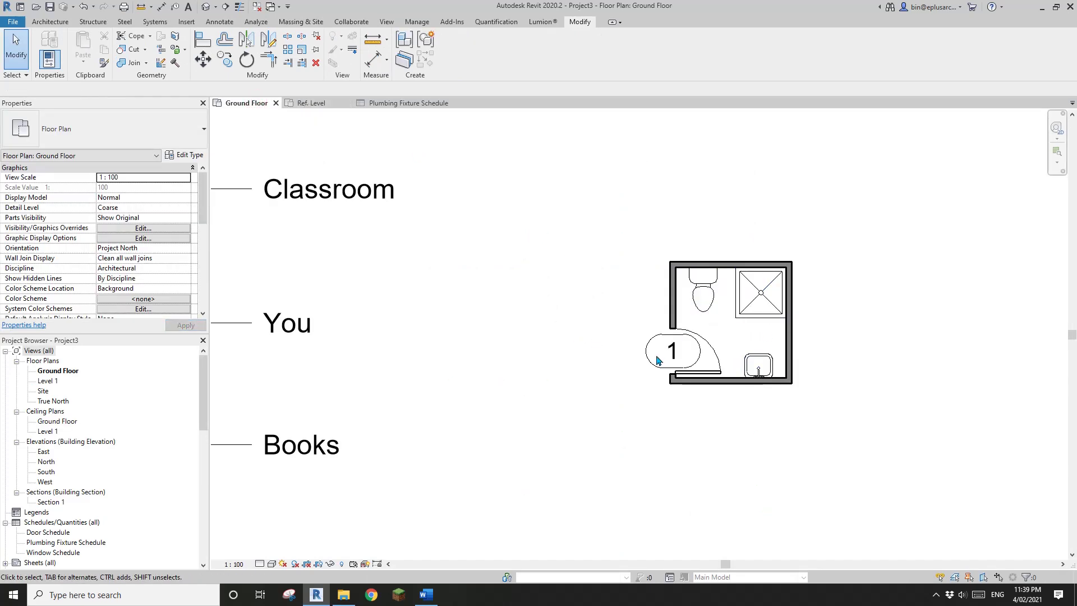
scroll(577, 368, "down", 3)
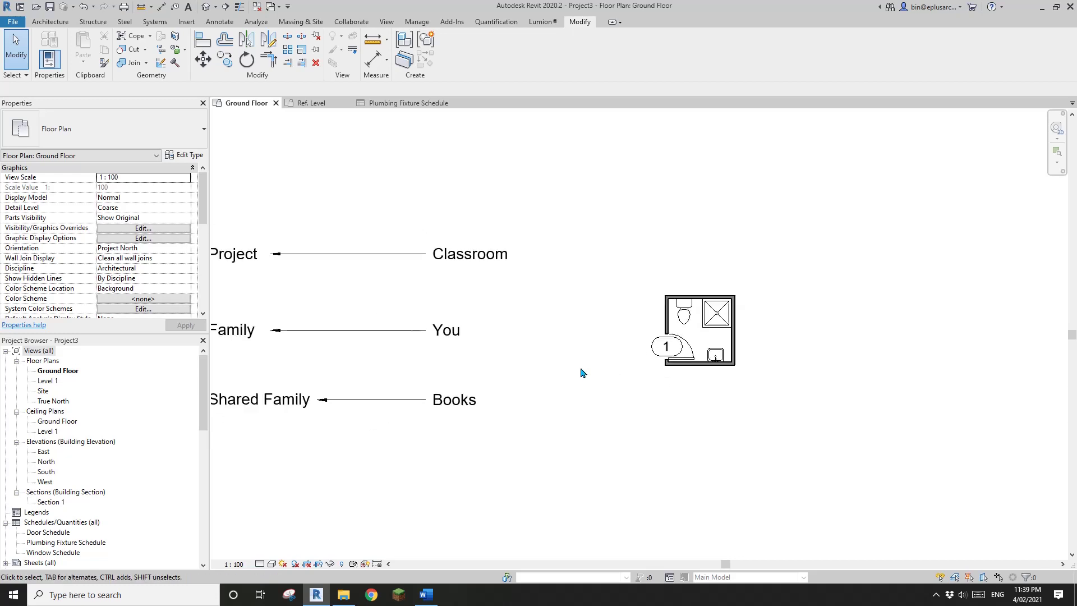
left_click(791, 329)
middle_click_drag(613, 344, 690, 392)
scroll(700, 382, "down", 2)
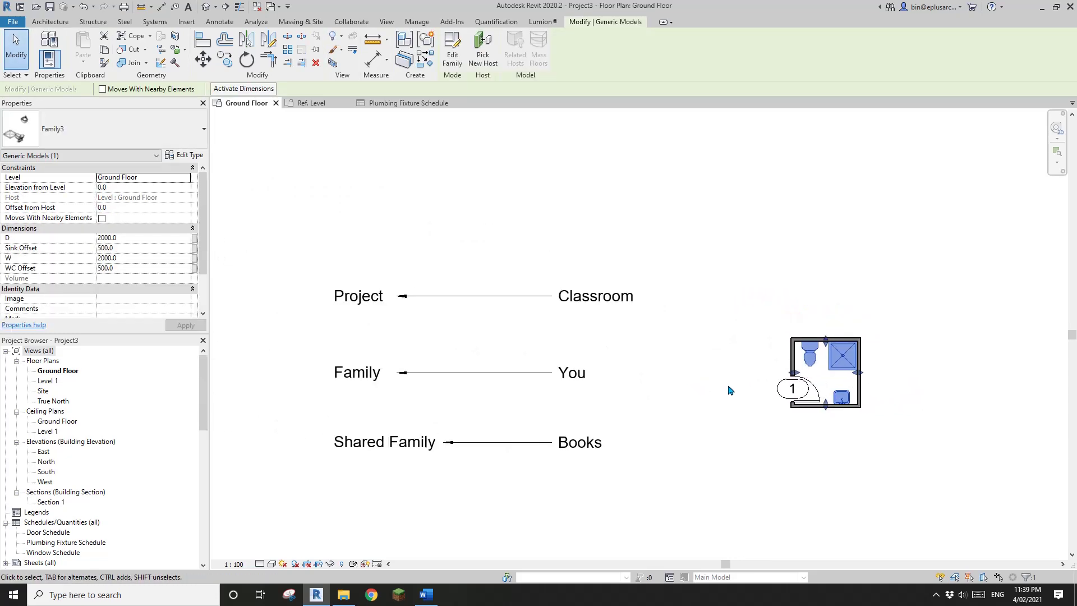
scroll(728, 389, "up", 1)
left_click(761, 394)
middle_click_drag(803, 386, 718, 373)
scroll(718, 374, "up", 1)
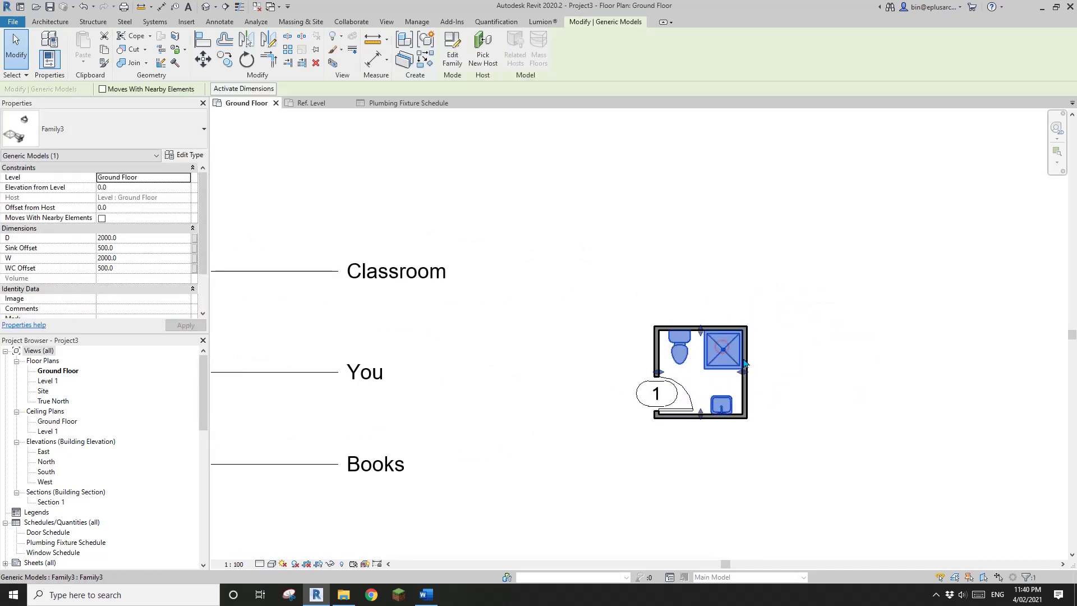
- Cycle the selection into the bathroom family to pick the nested toilet, shower and sink separately, and deselect everything
scroll(706, 361, "up", 4)
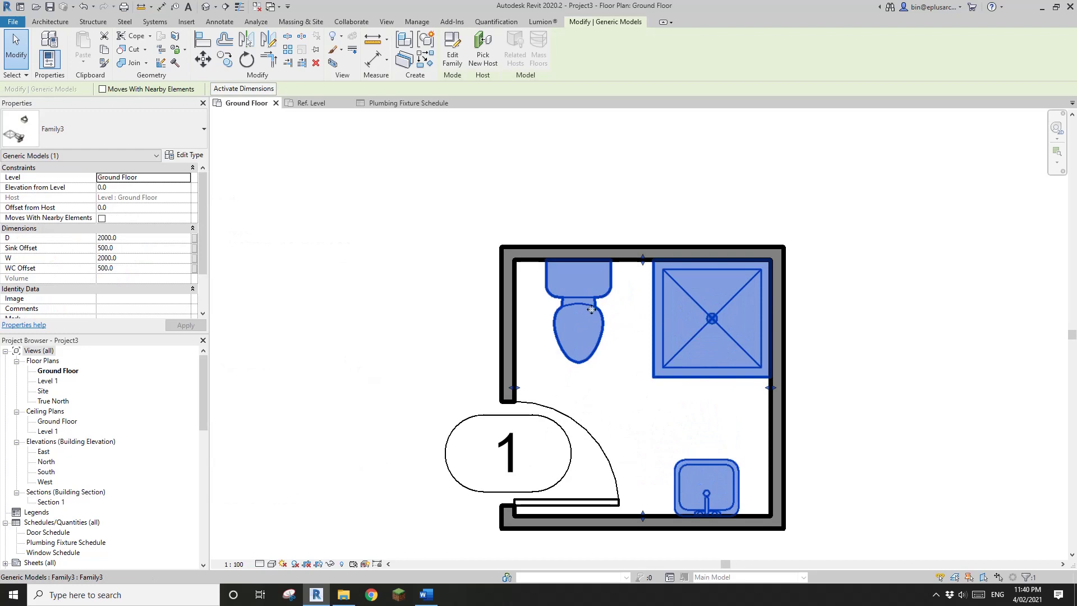
key("Tab")
left_click(591, 309)
key("Tab")
left_click(712, 316)
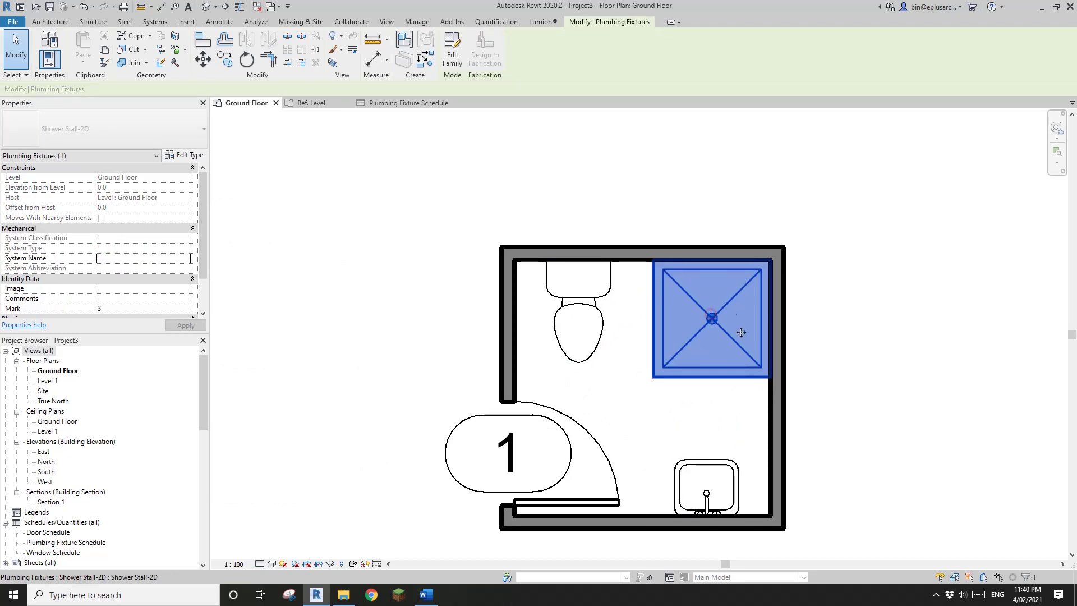
key("Tab")
left_click(724, 461)
scroll(687, 381, "down", 1)
middle_click_drag(686, 380, 702, 364)
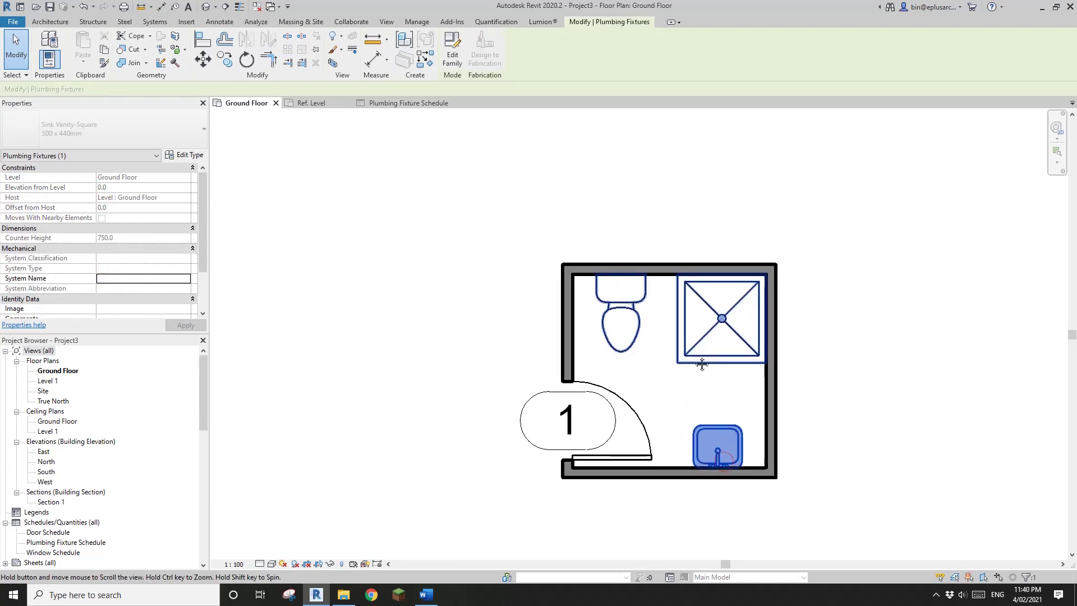
scroll(693, 376, "down", 1)
left_click(803, 313)
- Review the Plumbing Fixture Schedule once more and go back to the notes and bathroom in the Ground Floor plan
scroll(629, 354, "down", 2)
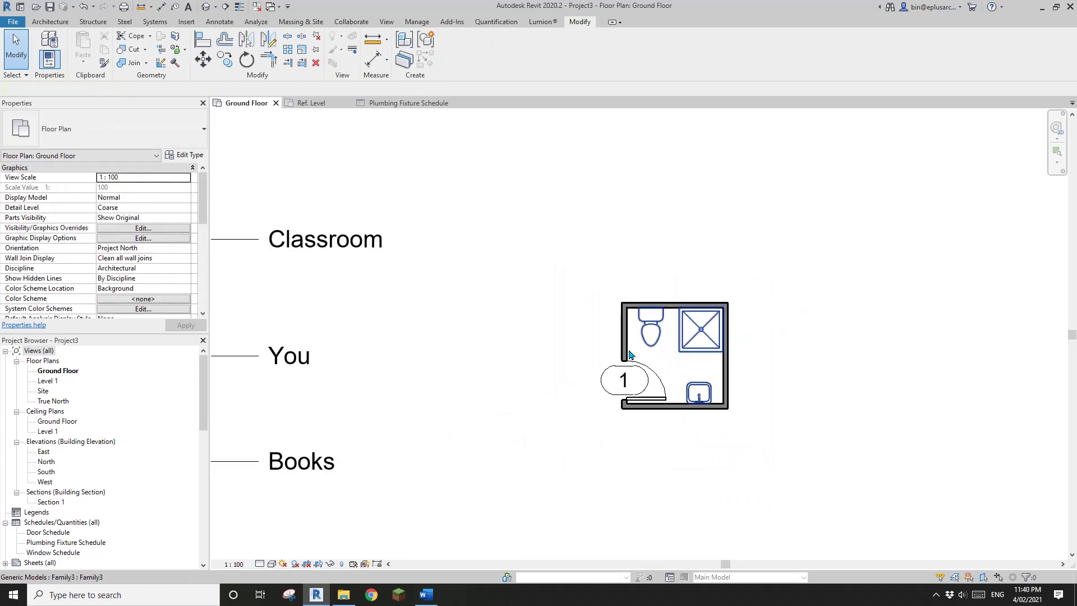
middle_click_drag(629, 354, 759, 341)
left_click(407, 104)
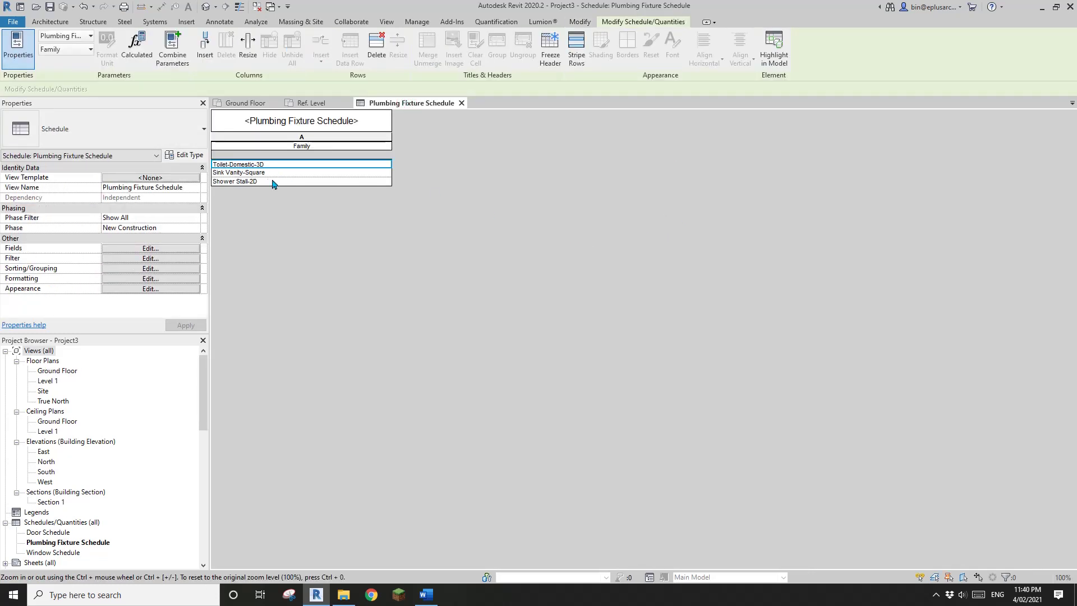
left_click(272, 106)
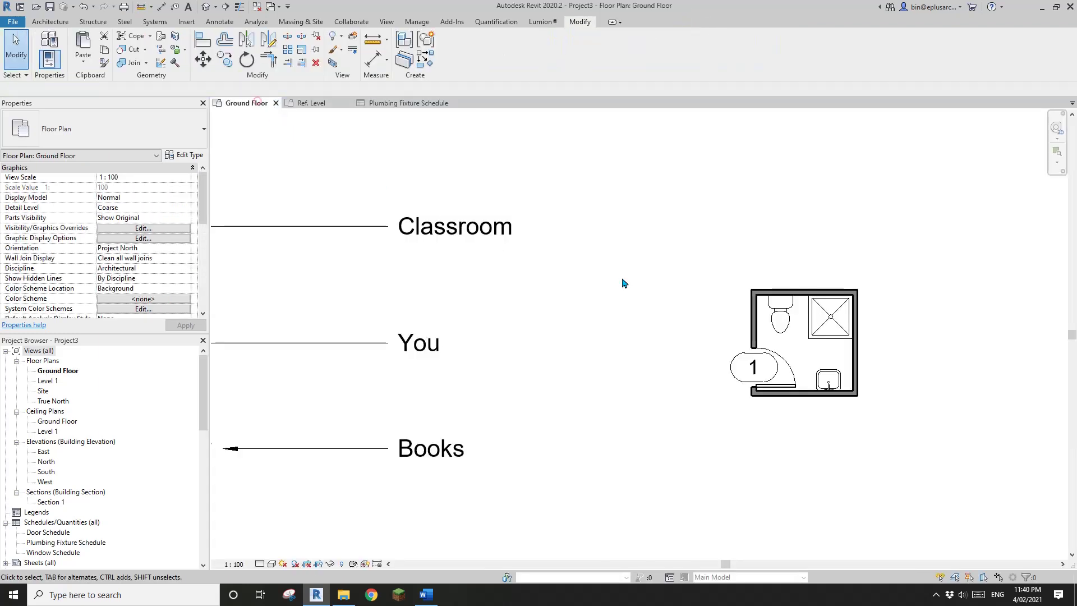
middle_click_drag(694, 322, 694, 322)
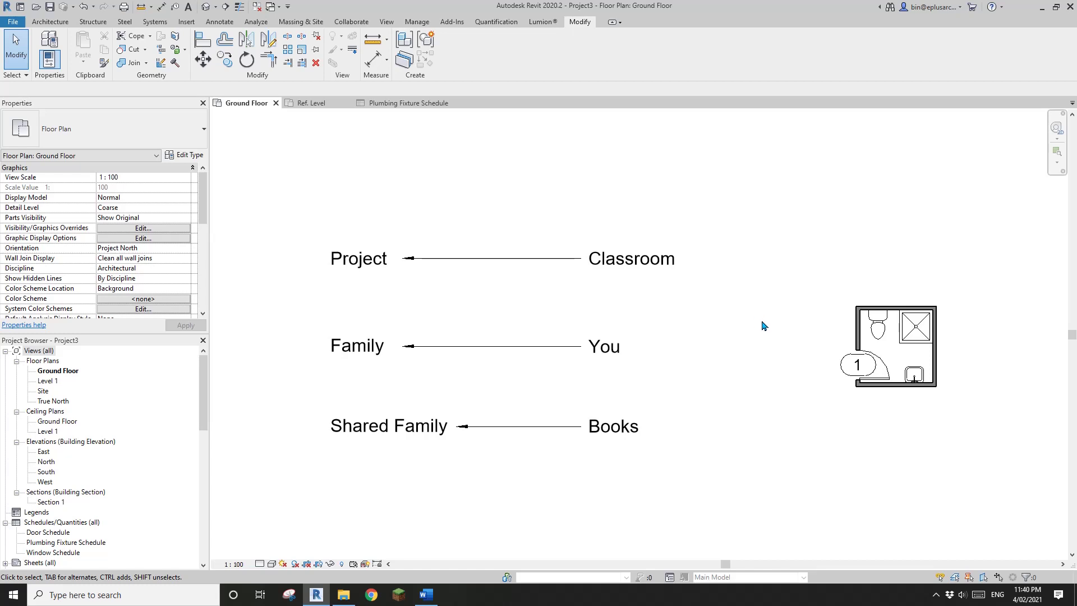
middle_click_drag(768, 327, 712, 322)
scroll(837, 351, "up", 1)
middle_click_drag(771, 346, 813, 347)
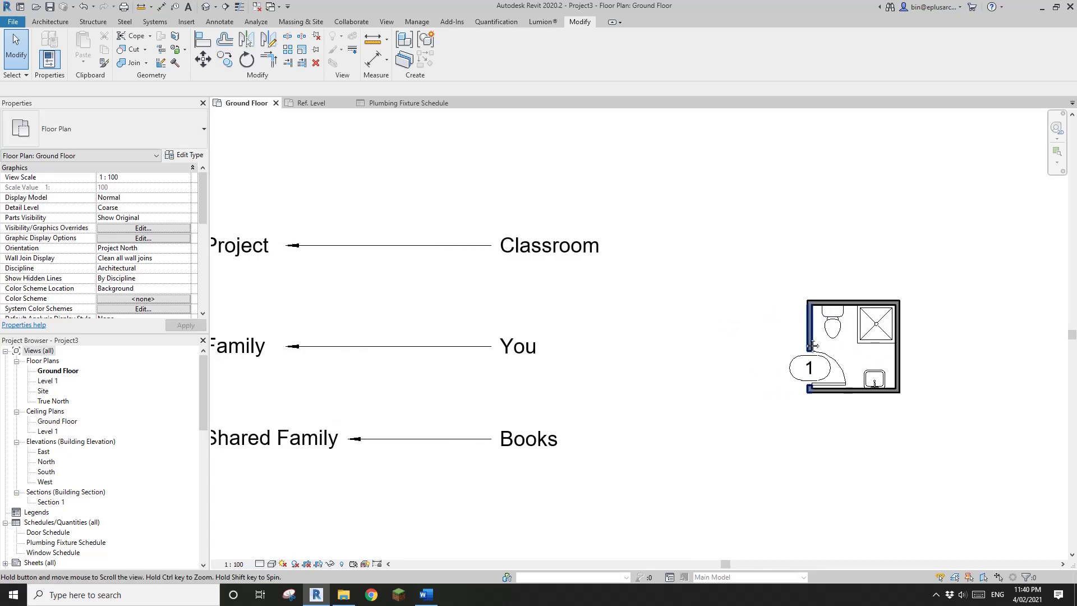
- Select an element of the bathroom in the Ground Floor plan, clear the selection and view the bathroom up close
middle_click_drag(749, 328, 682, 318)
scroll(753, 336, "up", 3)
left_click(731, 326)
scroll(729, 322, "down", 1)
key("Escape")
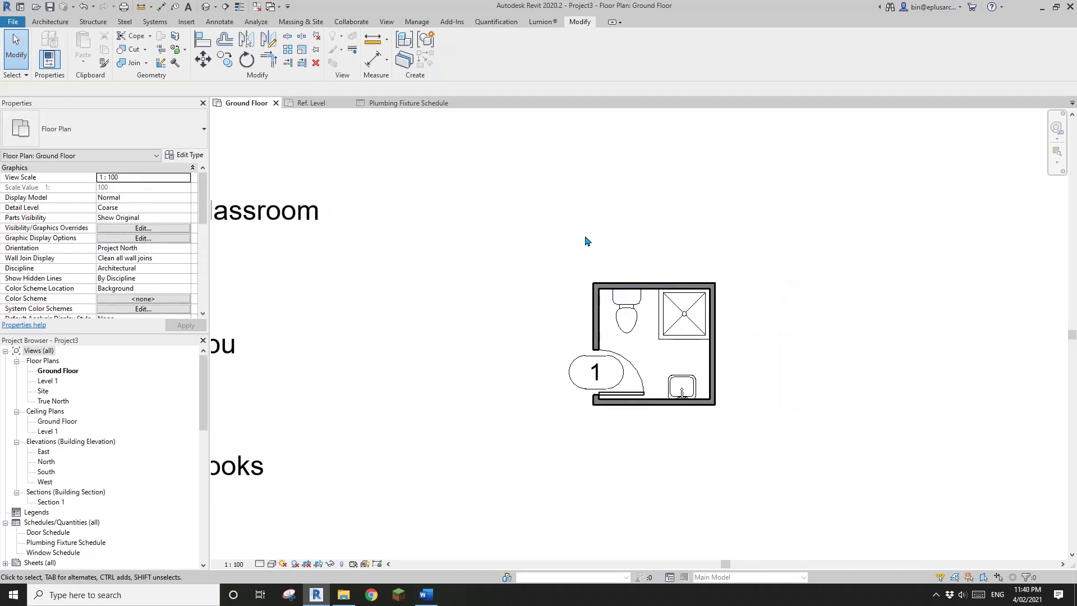
scroll(636, 283, "up", 2)
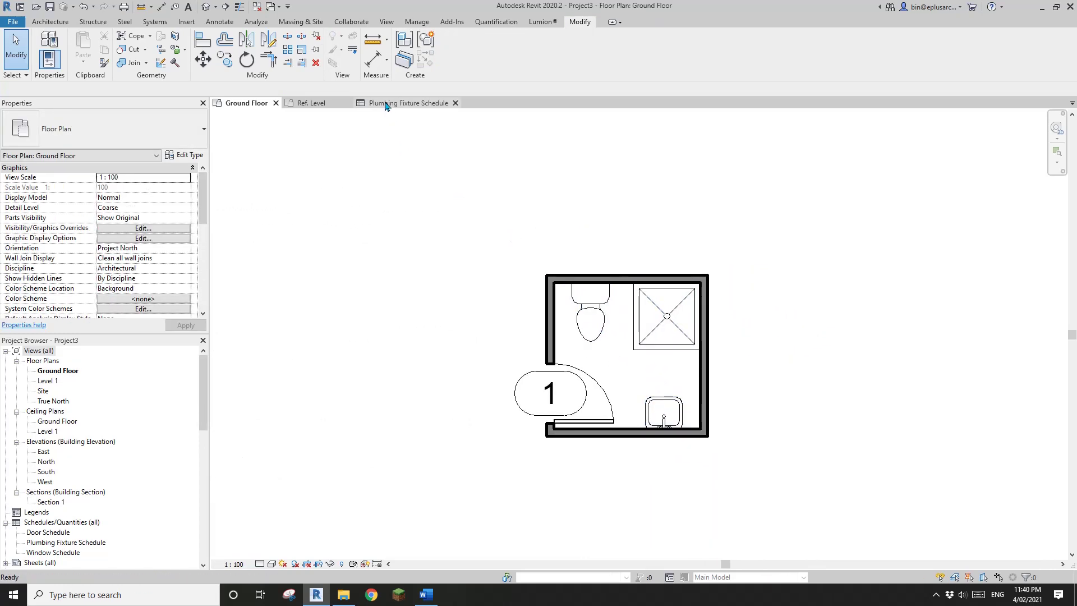
- Go back to the bathroom family's Ref. Level plan and select the nested shower stall to examine its properties
left_click(385, 104)
left_click(317, 103)
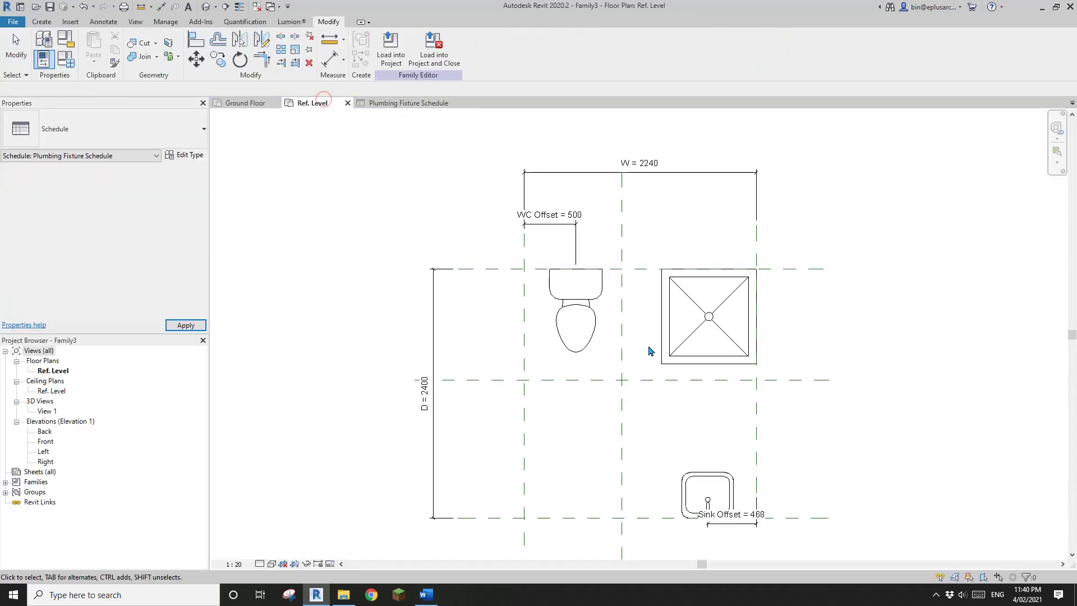
left_click(717, 339)
middle_click_drag(716, 339, 656, 303)
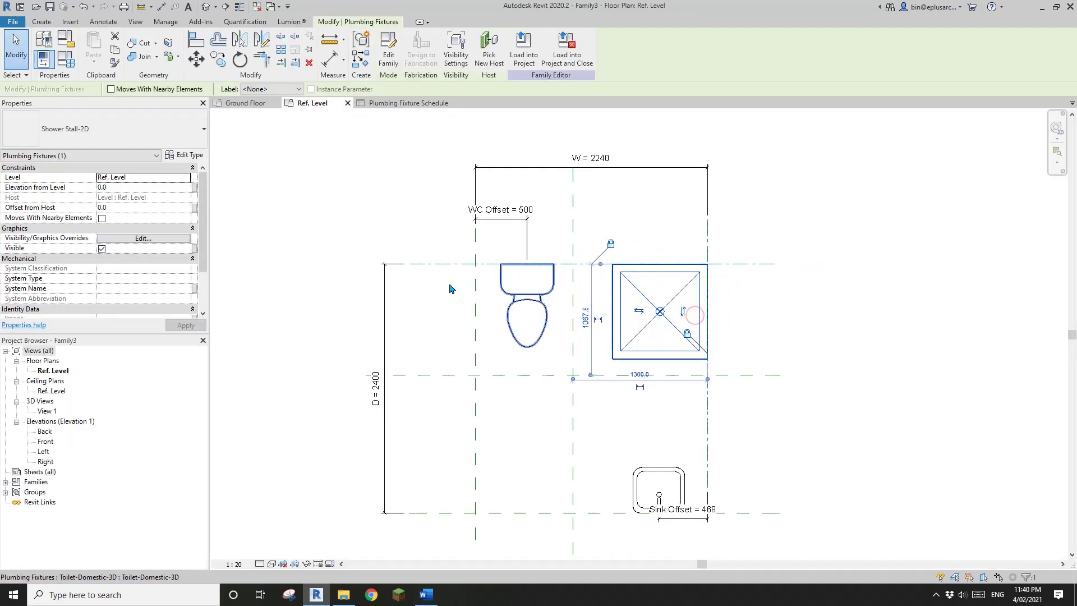
key("Escape")
left_click(648, 339)
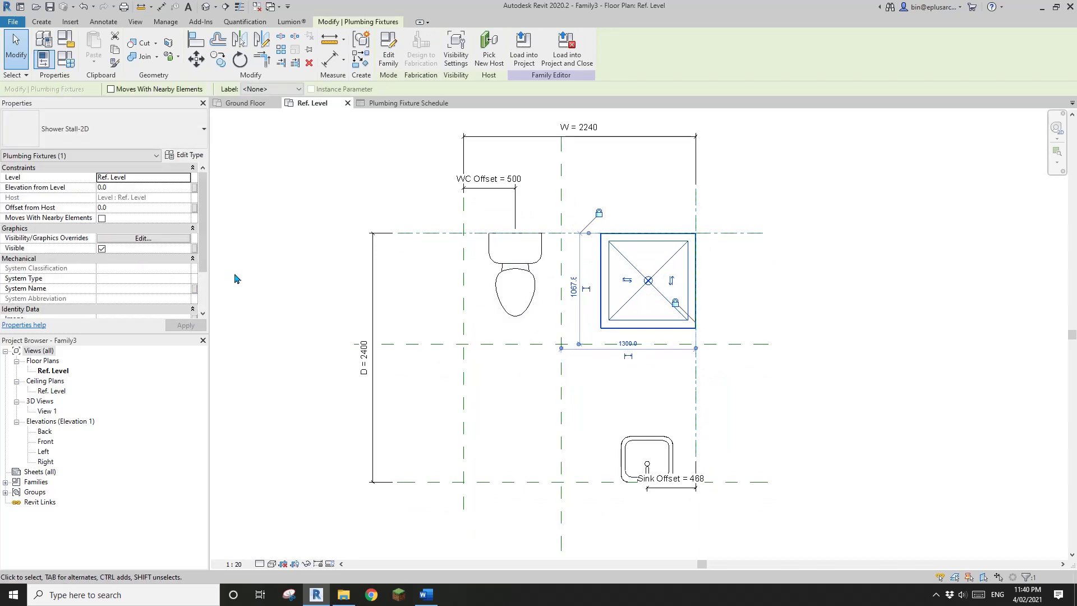
middle_click_drag(329, 288, 321, 286)
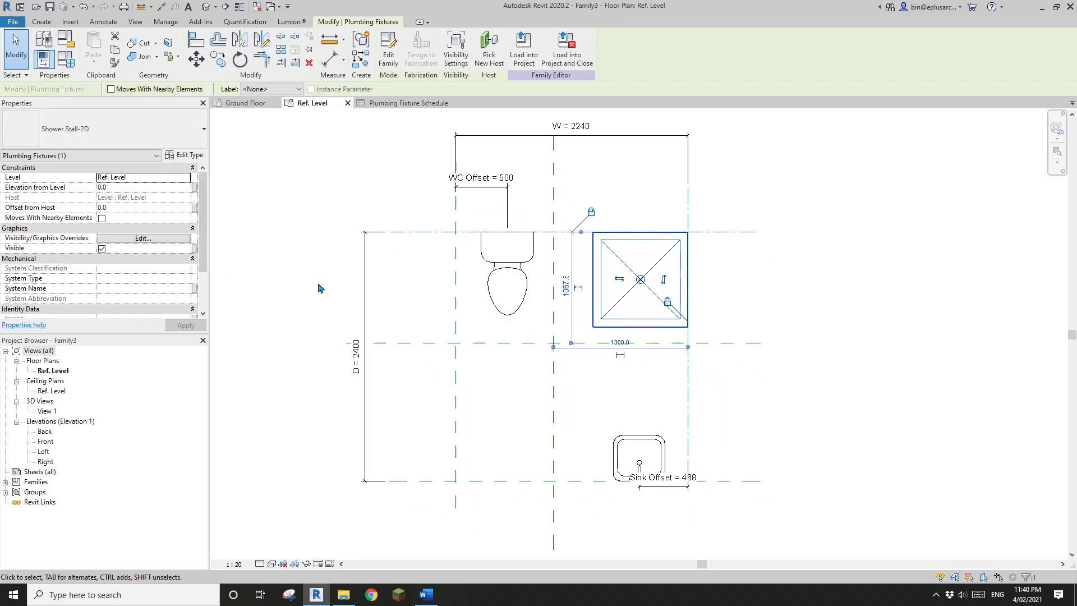
scroll(337, 197, "down", 1)
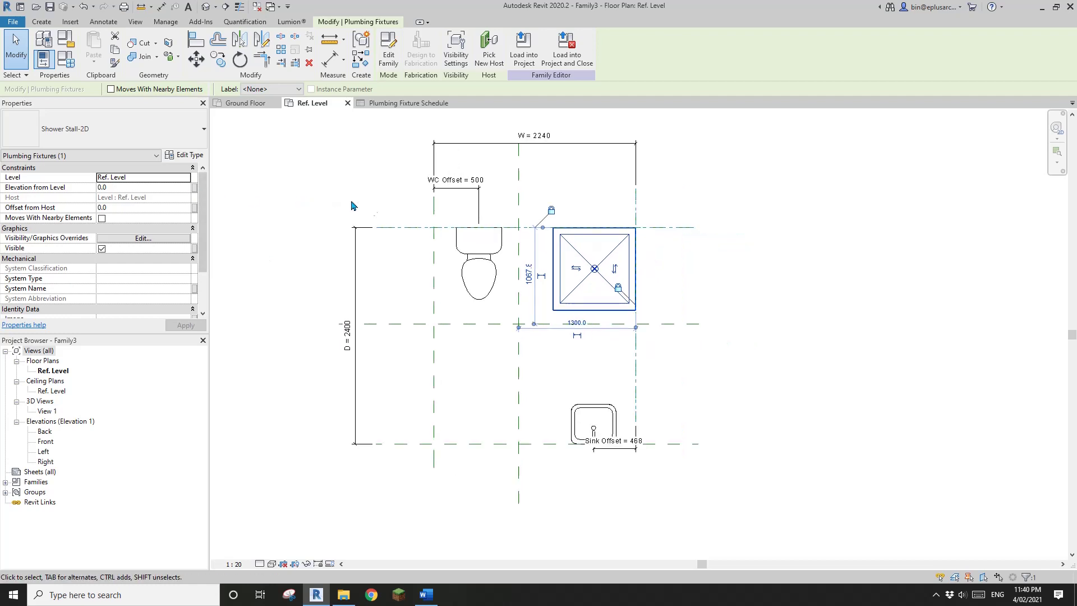
scroll(595, 270, "up", 2)
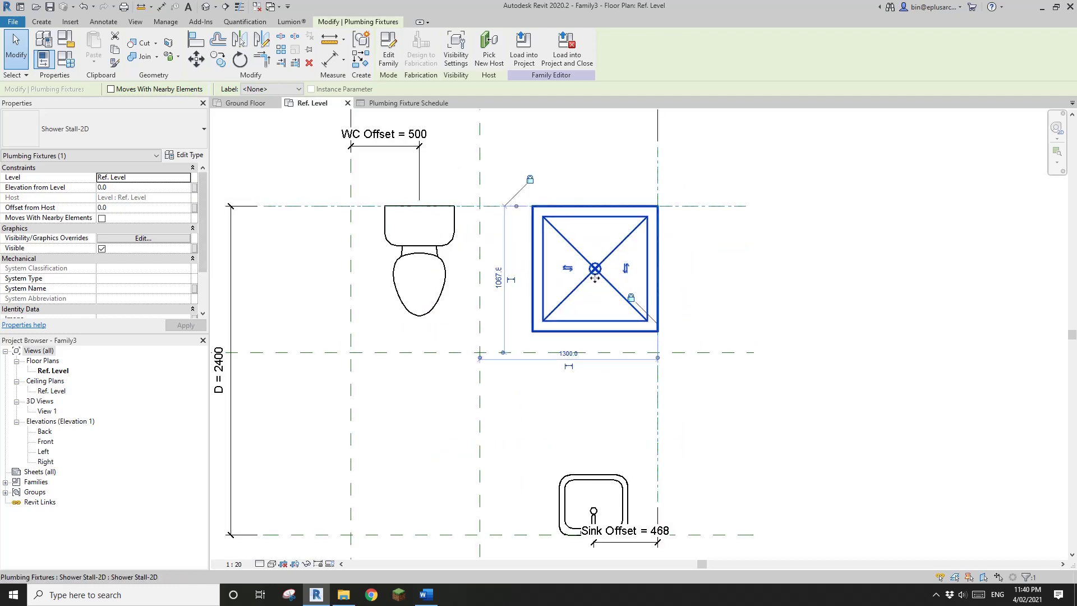
scroll(595, 277, "down", 1)
middle_click_drag(541, 276, 612, 272)
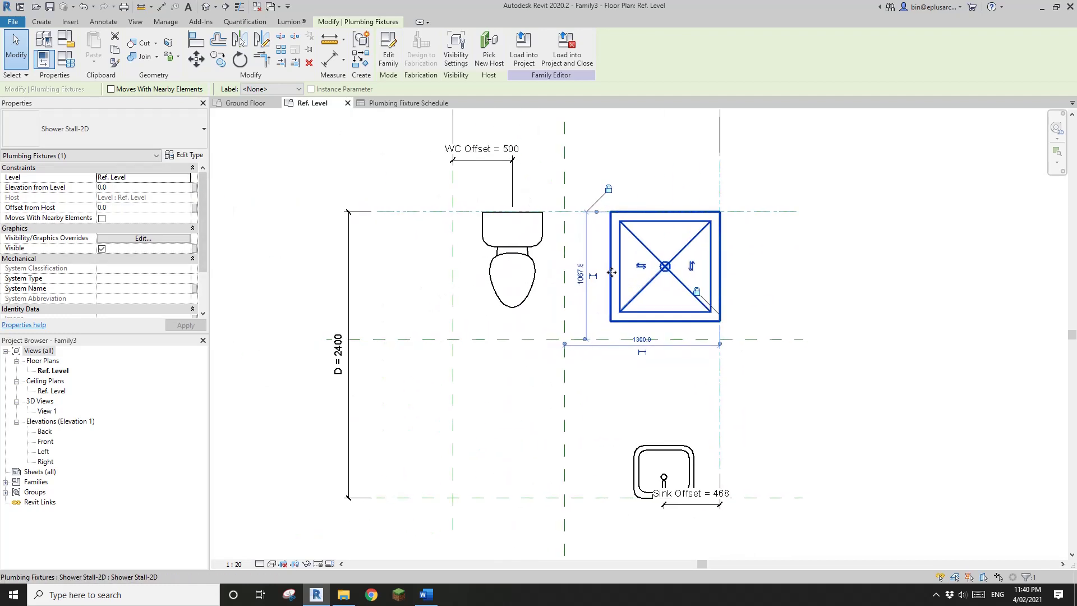
scroll(638, 288, "down", 1)
key("Escape")
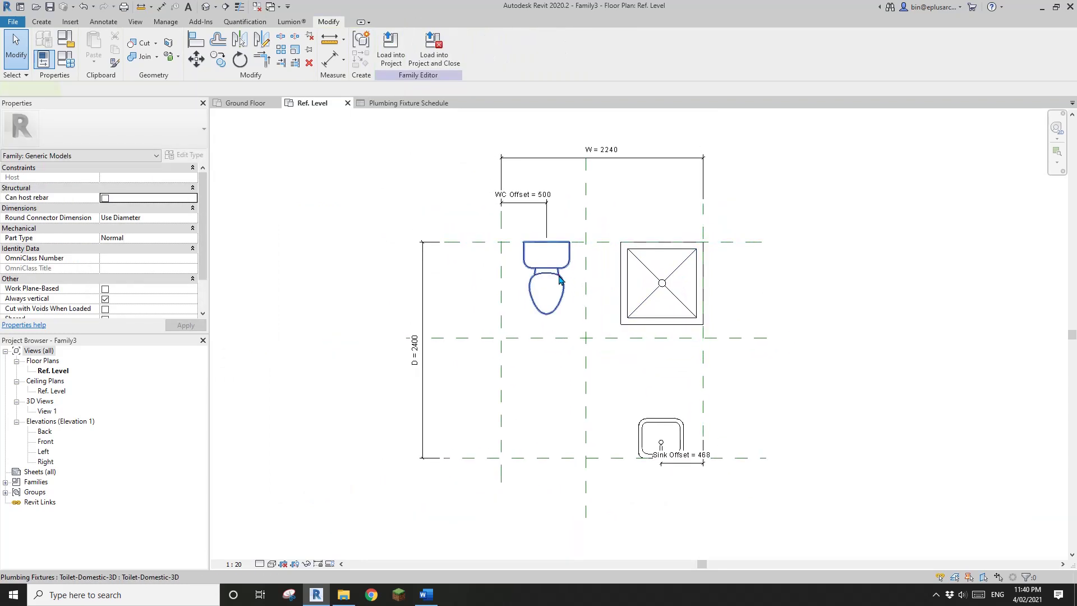
- Open the nested toilet family for editing and turn off its Shared option
left_click(553, 281)
scroll(191, 236, "down", 1)
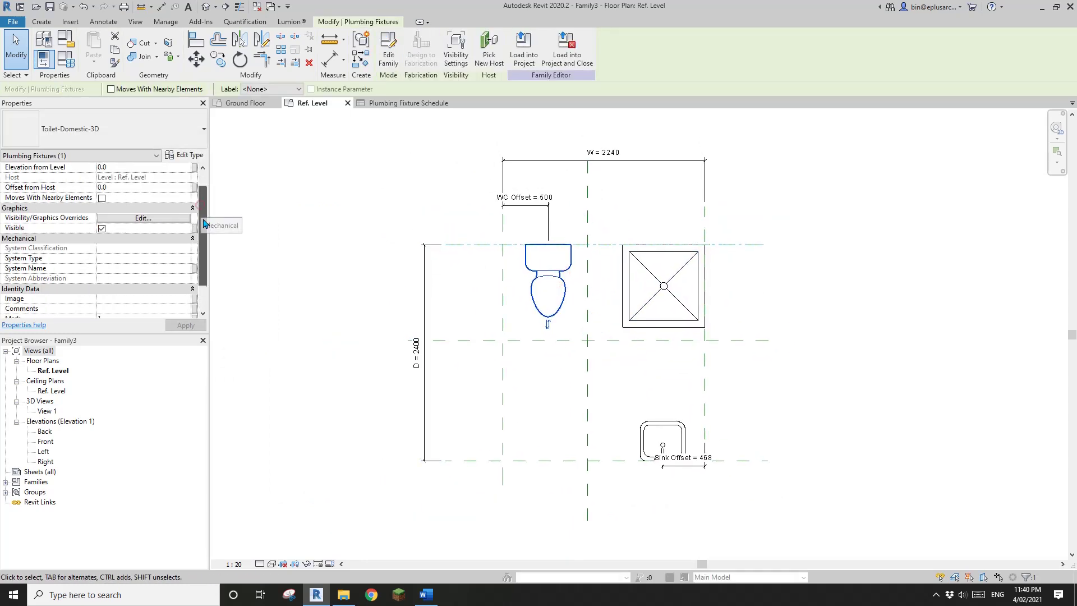
scroll(498, 233, "up", 1)
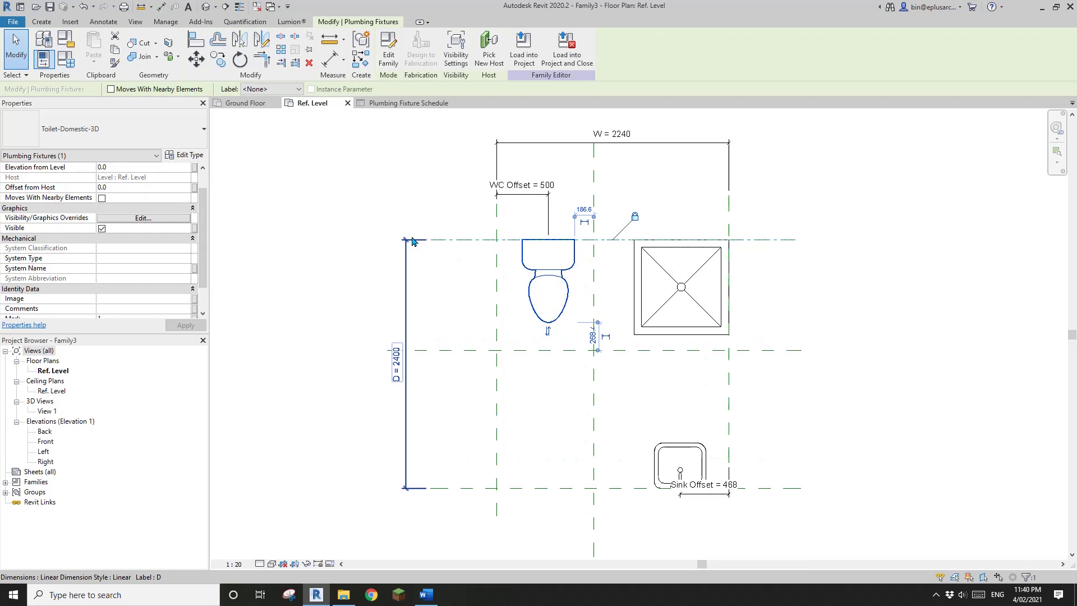
left_click(388, 56)
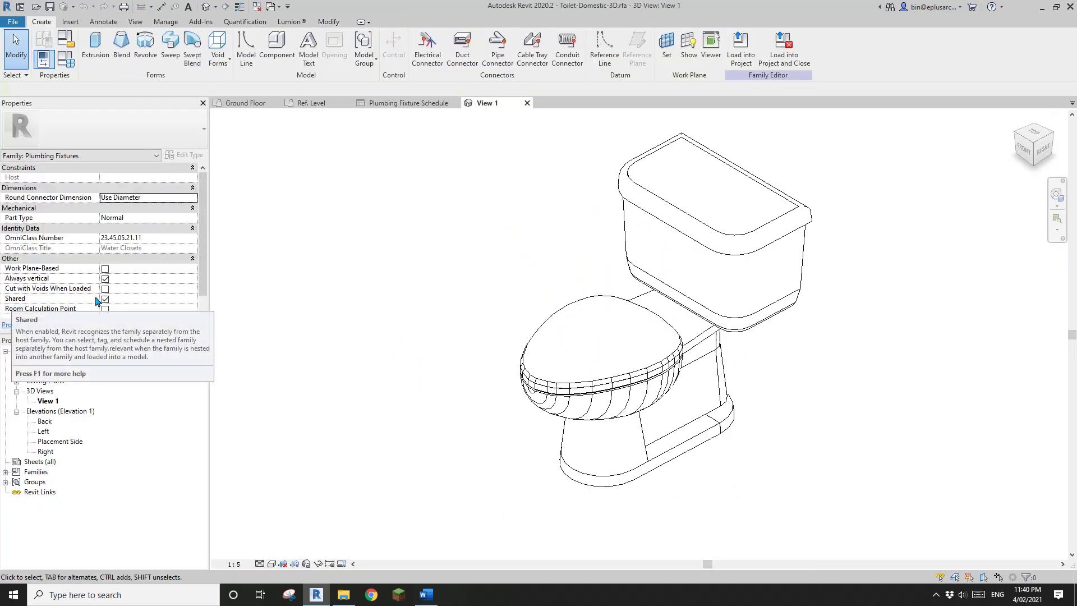
left_click(105, 300)
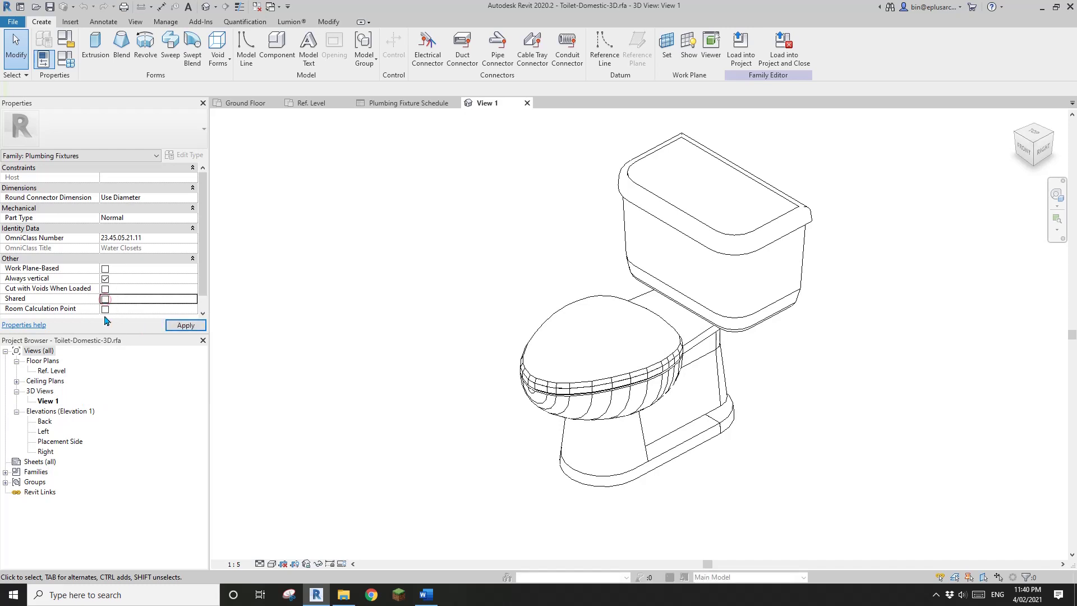
- Try to load the non-shared toilet into Family3 only and close it without saving changes to Toilet-Domestic-3D.rfa
left_click(796, 55)
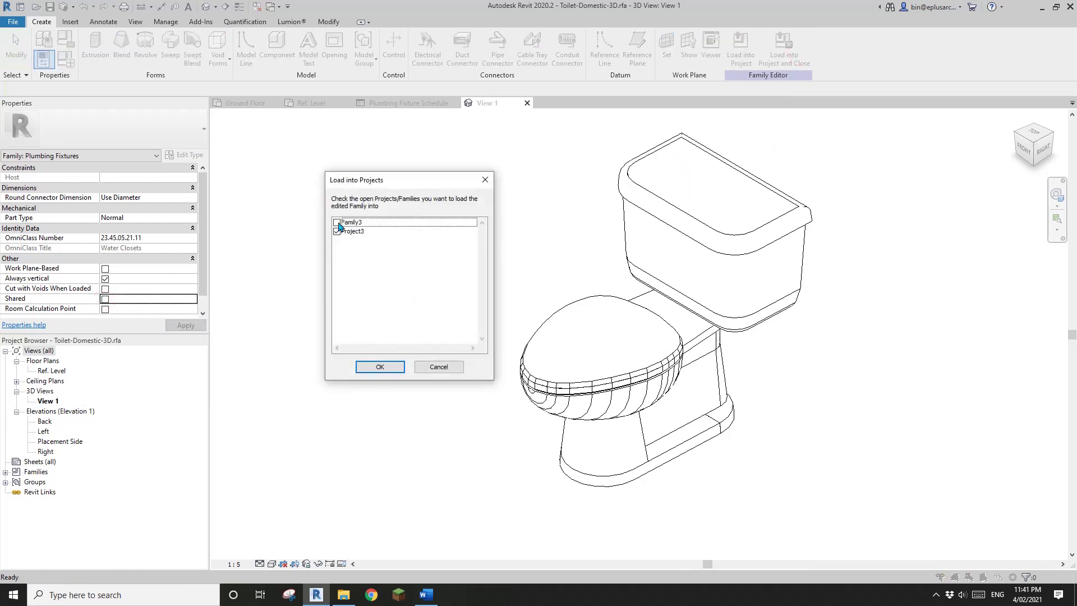
left_click(337, 224)
left_click(338, 231)
left_click(398, 367)
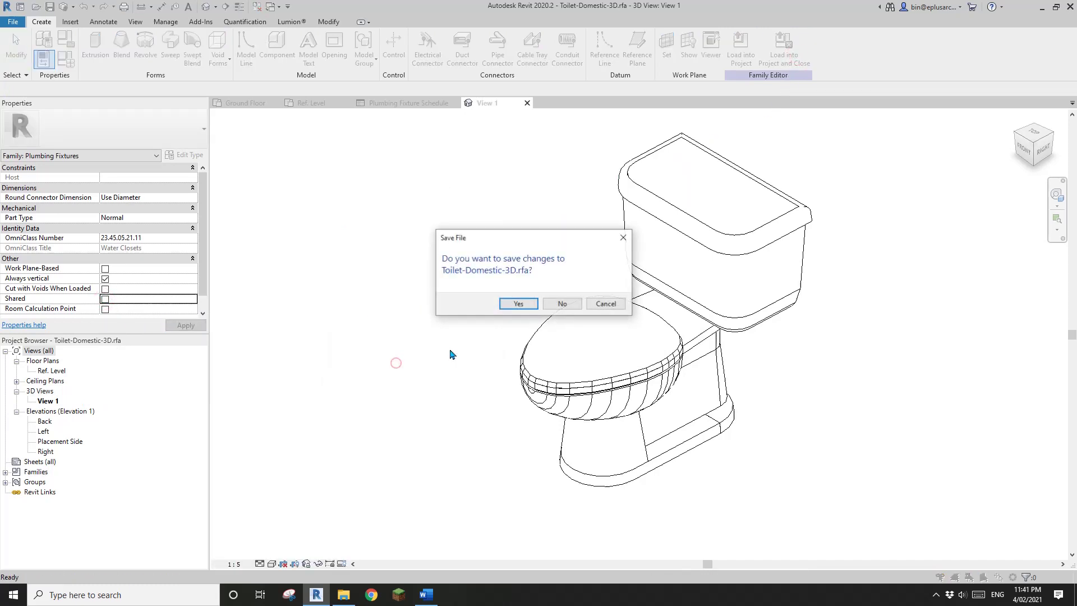
left_click(564, 306)
left_click_drag(479, 232, 331, 175)
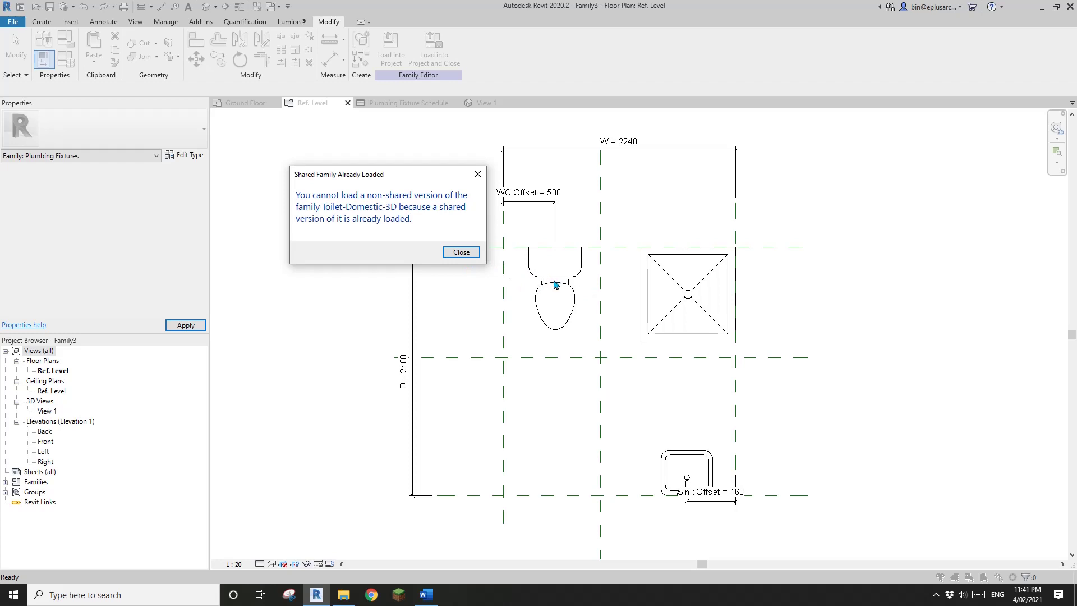
left_click(461, 253)
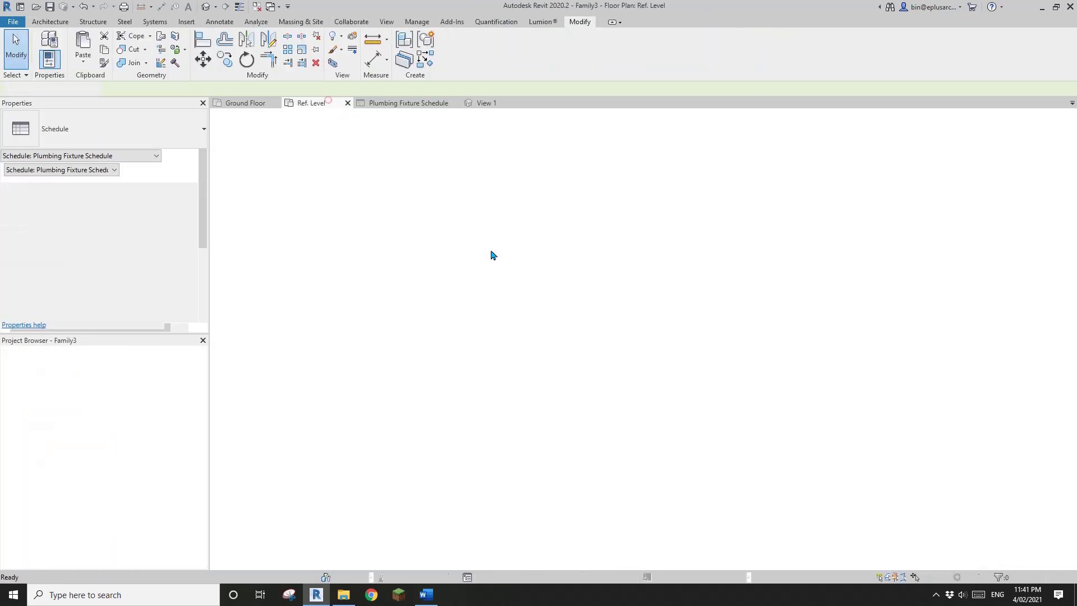
- Delete the placed toilet and remove the Toilet-Domestic-3D family from the bathroom family's loaded plumbing fixtures
left_click(519, 301)
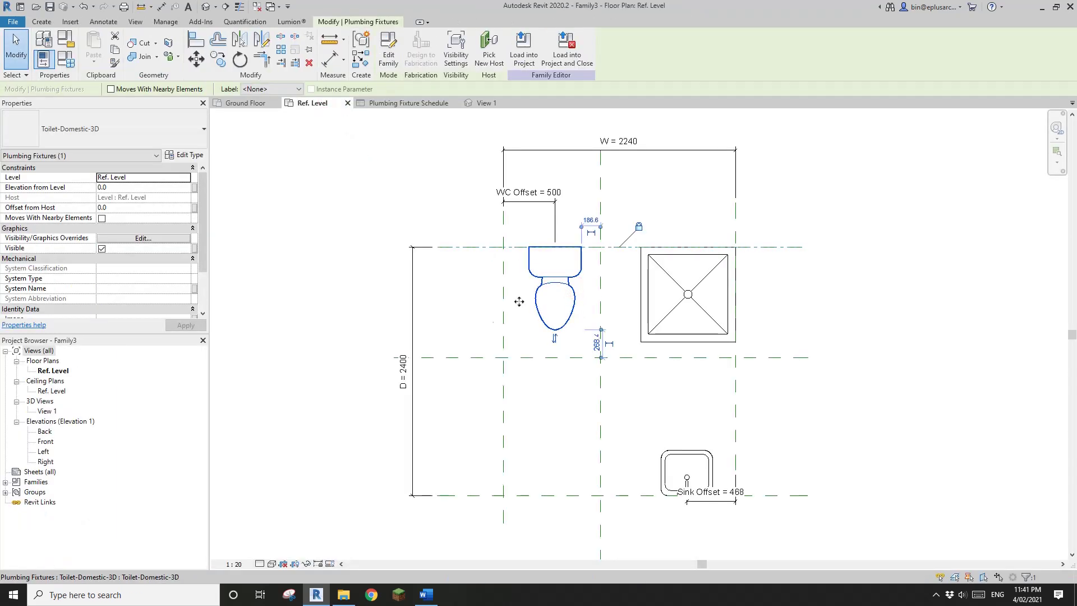
key("Delete")
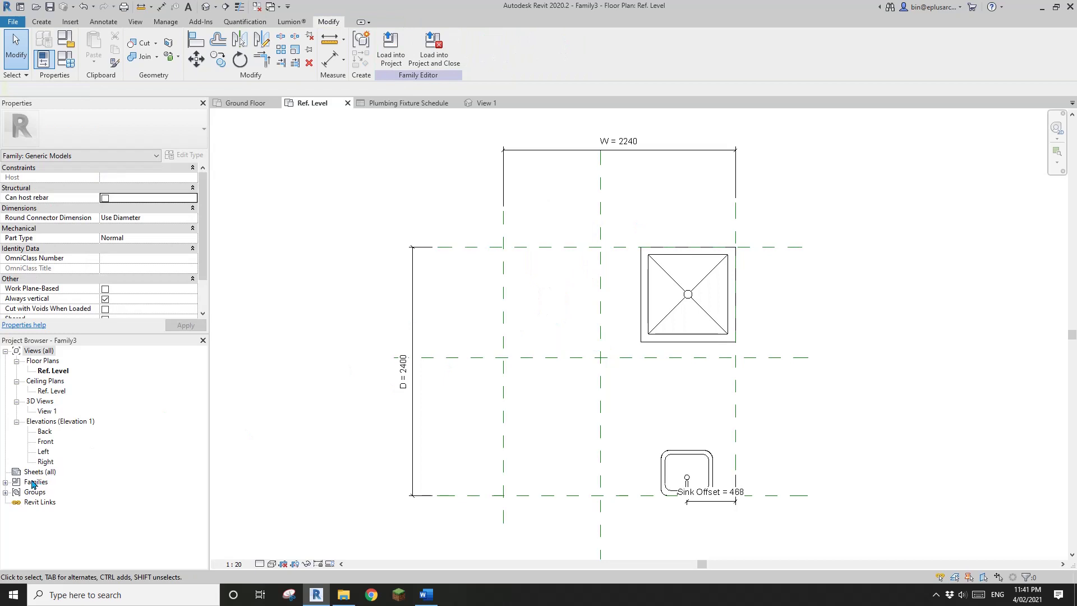
left_click(32, 485)
left_click(5, 482)
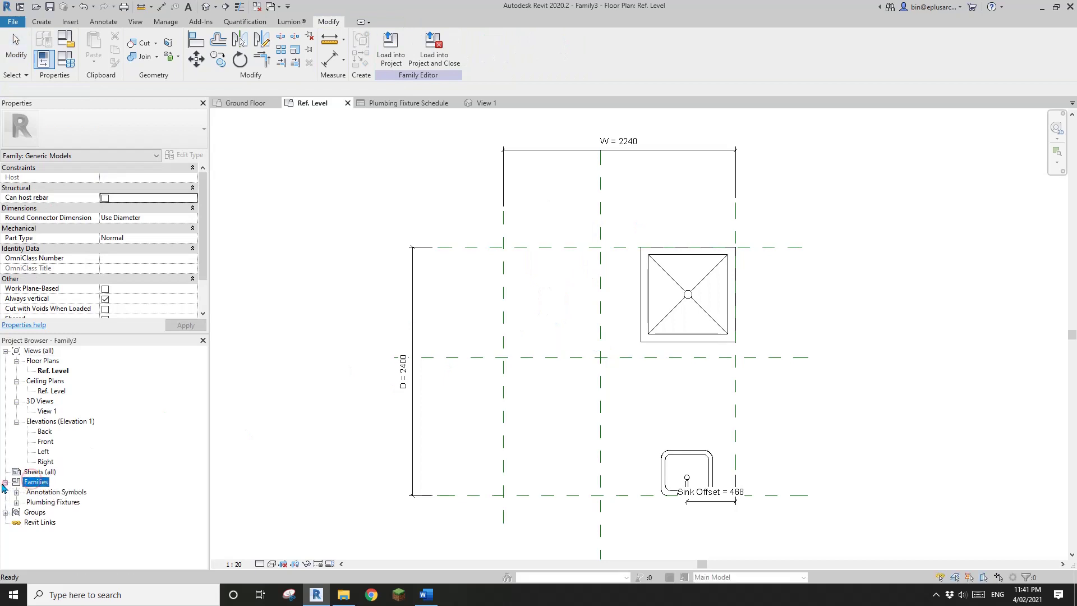
left_click(38, 503)
left_click(17, 502)
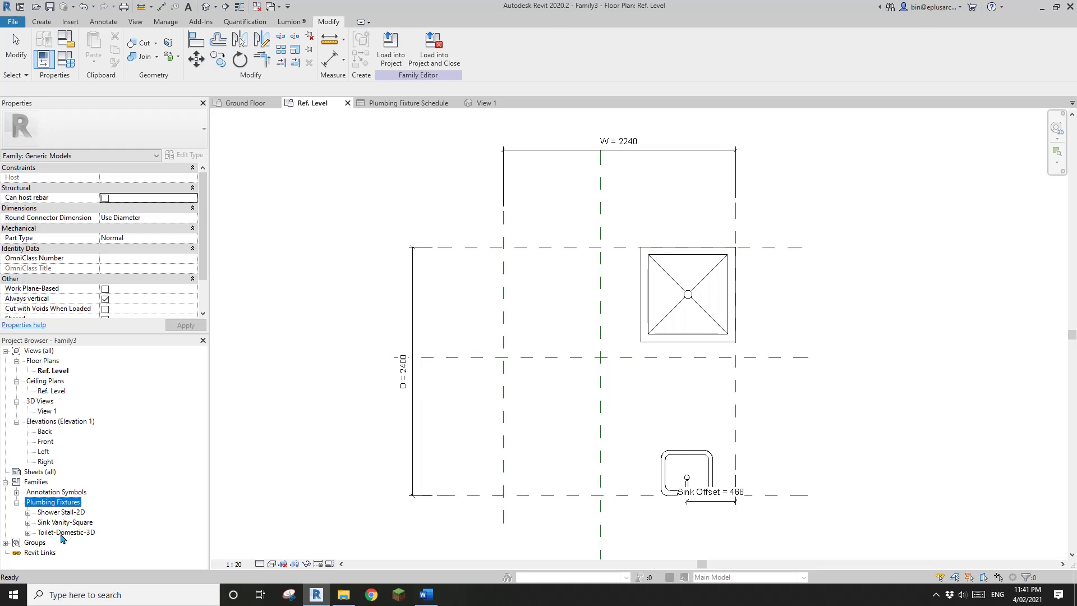
right_click(63, 539)
left_click(102, 422)
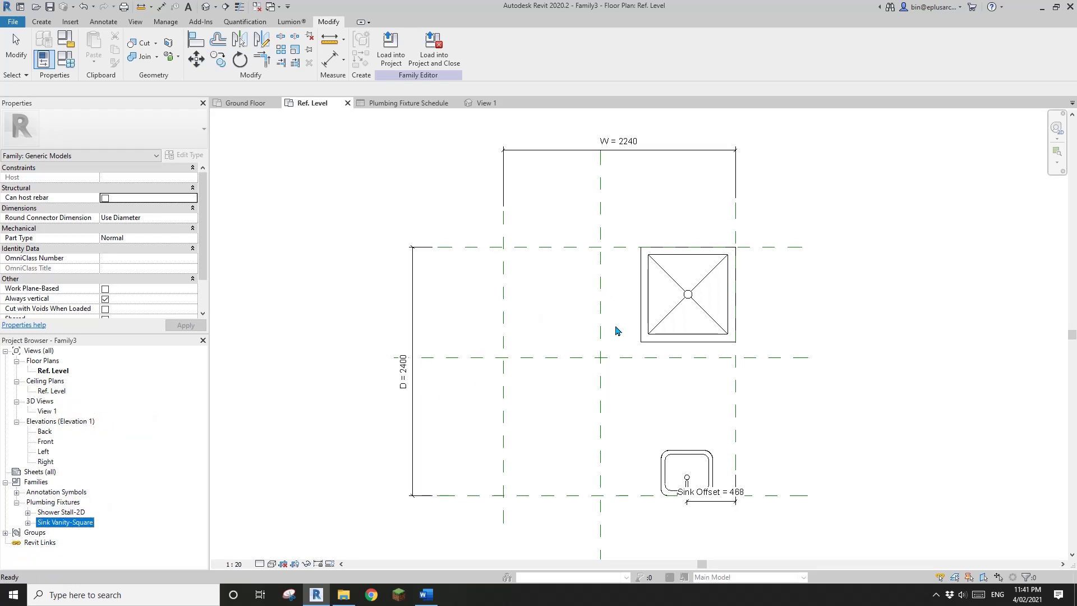
- Return to the non-shared toilet family, load it into Family3 and close it without saving its changes
left_click(561, 297)
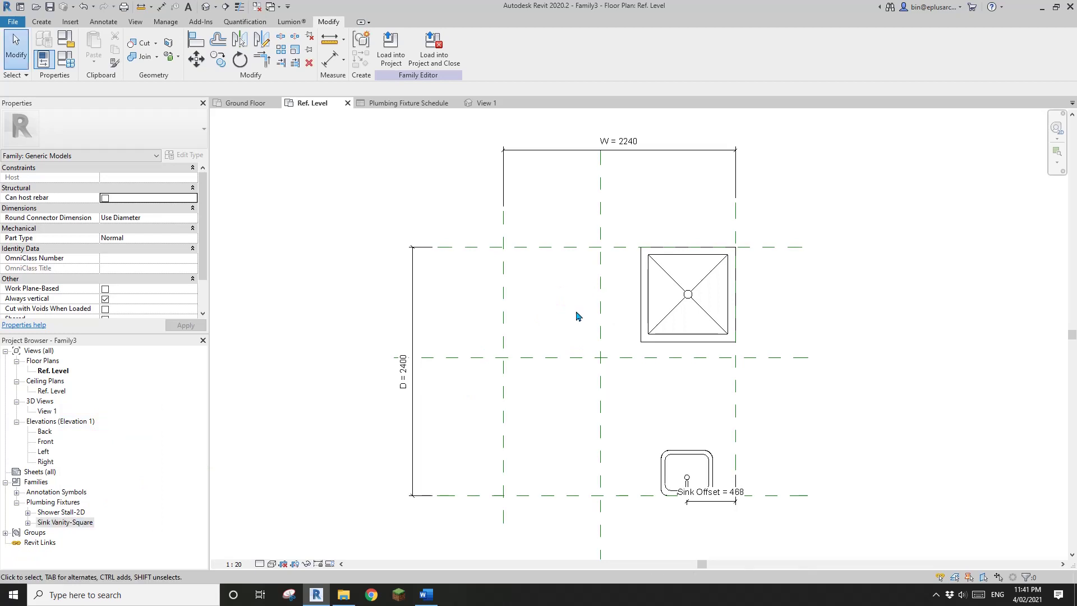
scroll(576, 317, "down", 1)
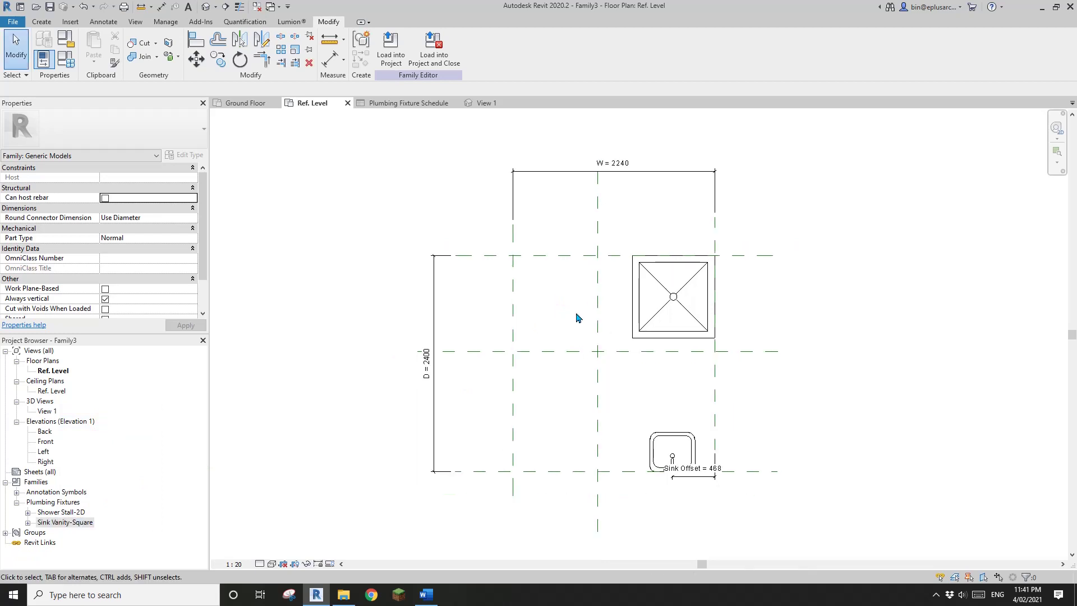
left_click(480, 103)
left_click(462, 302)
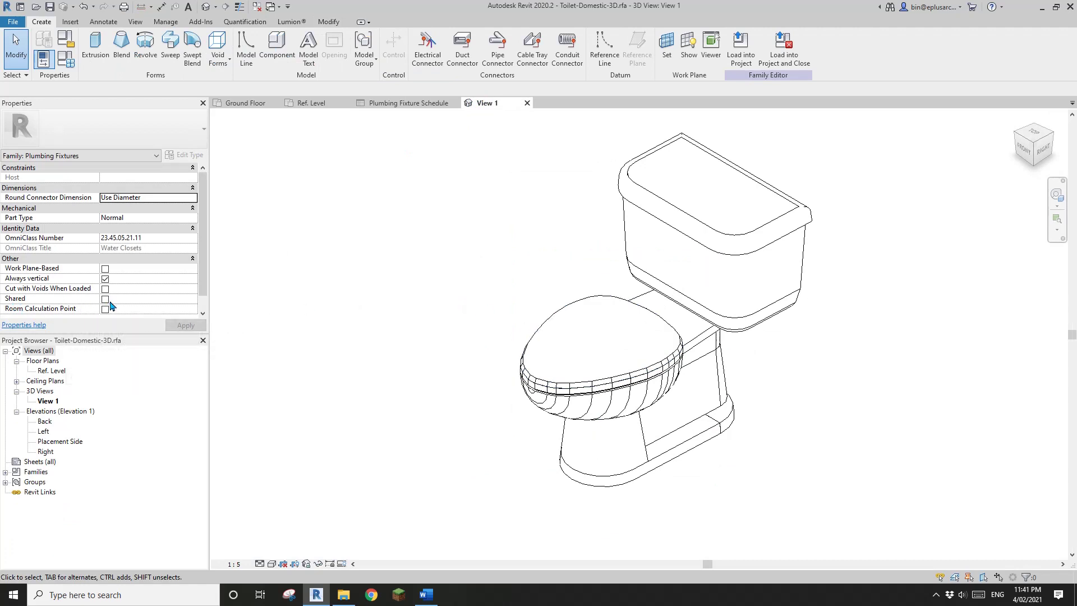
left_click(784, 46)
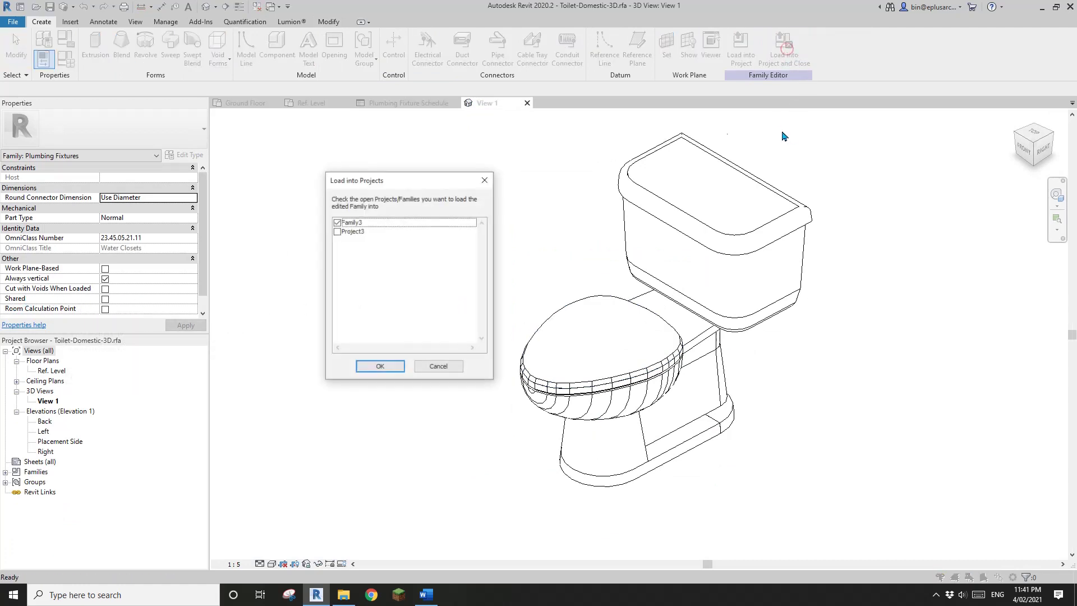
left_click(380, 366)
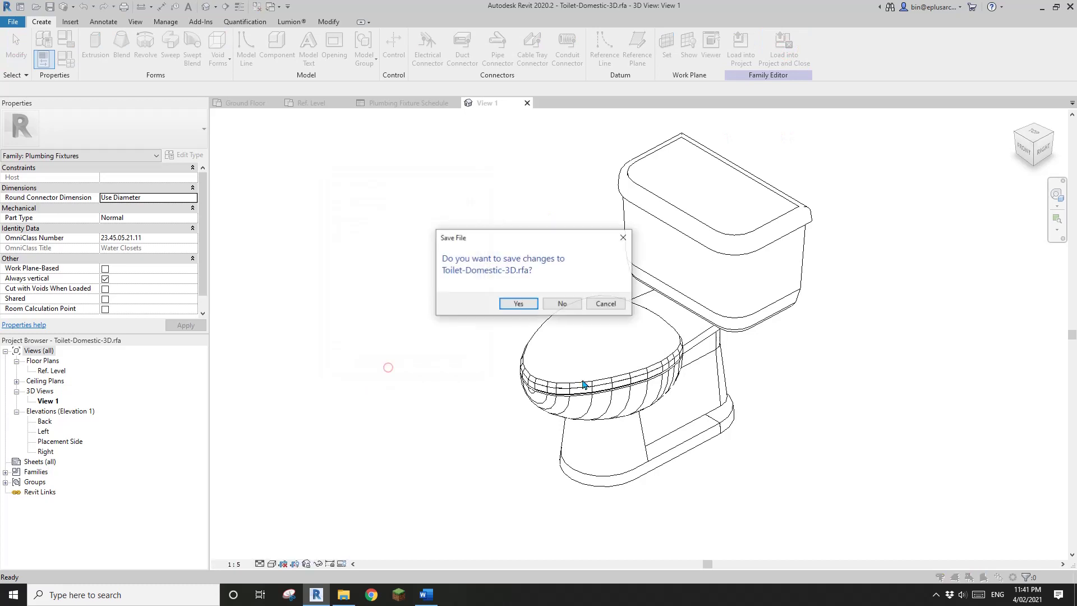
left_click(567, 302)
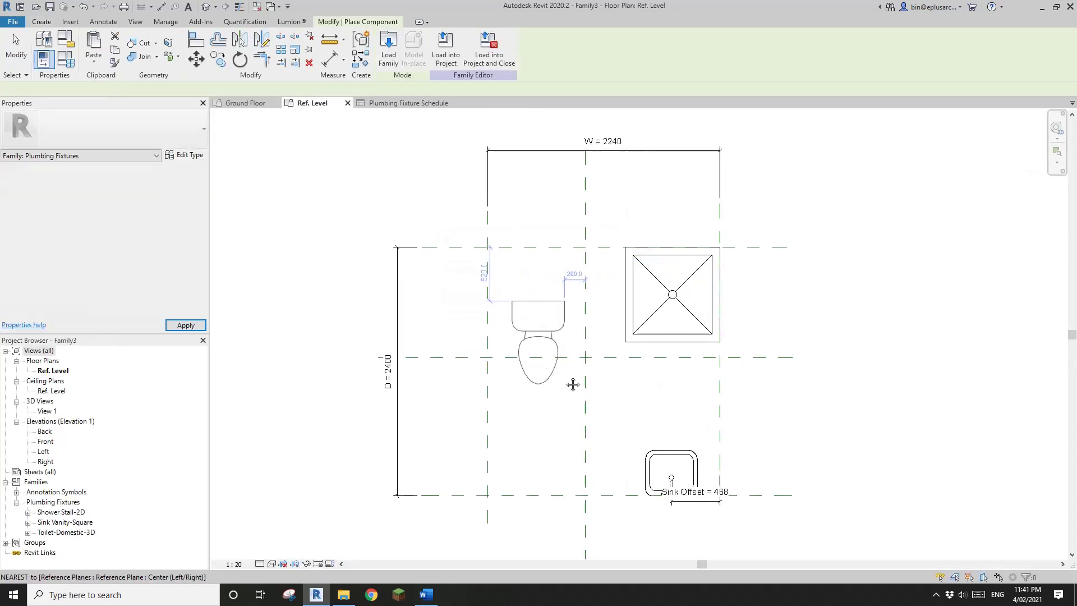
- Place the toilet beside the shower and align and lock its back edge to the upper reference plane
left_click(547, 326)
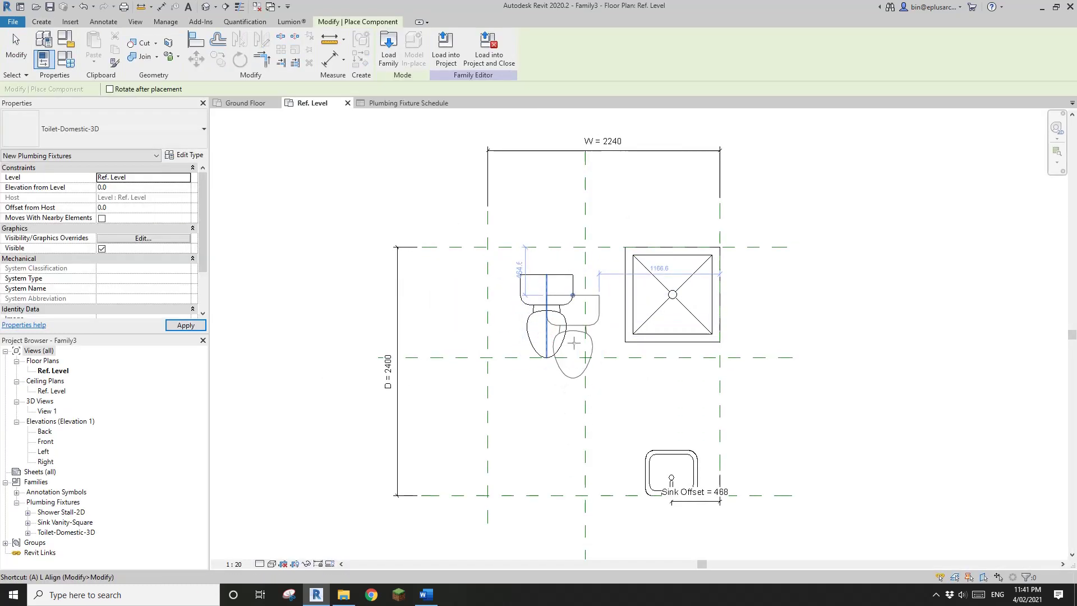
key("a")
key("l")
left_click(555, 282)
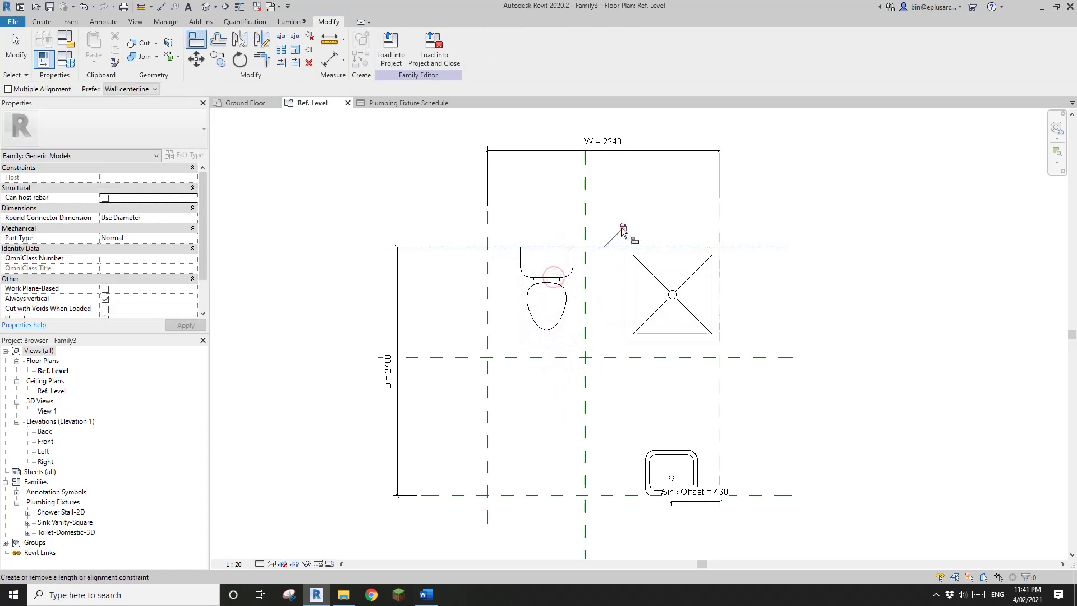
- Dimension the toilet's centre line from the left reference plane and label the dimension with the WC Offset parameter
key("d")
key("i")
left_click(543, 275)
left_click(486, 268)
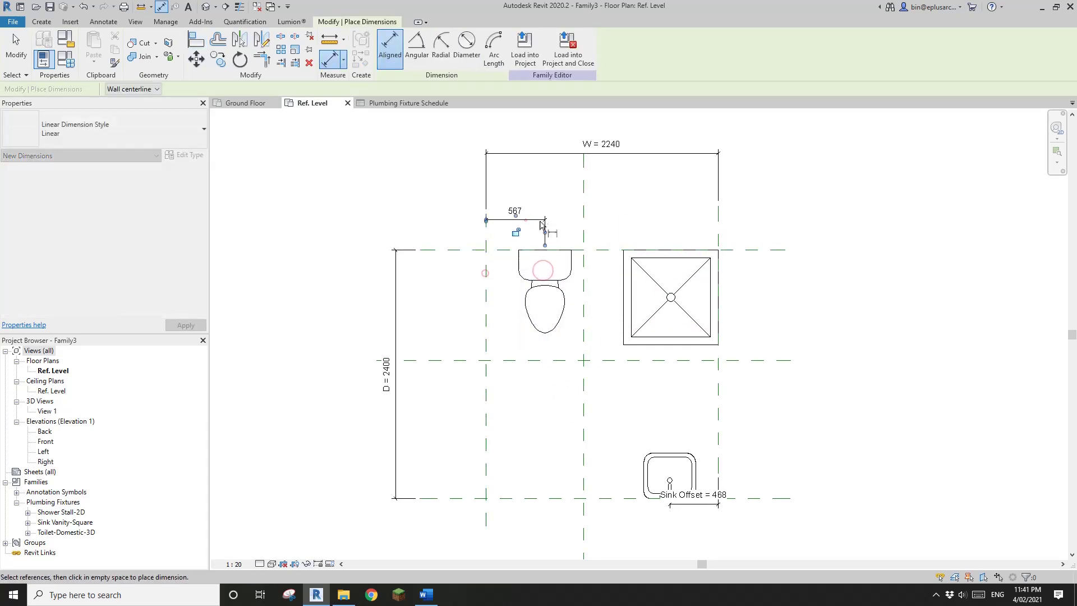
left_click(516, 220)
key("Escape")
left_click(481, 51)
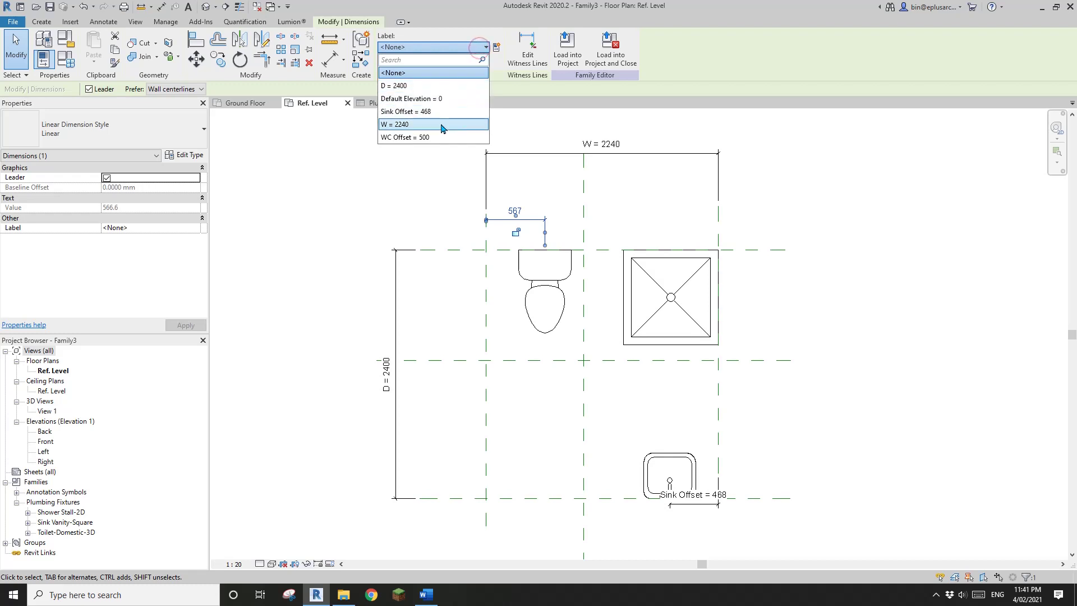
left_click(402, 138)
left_click(592, 201)
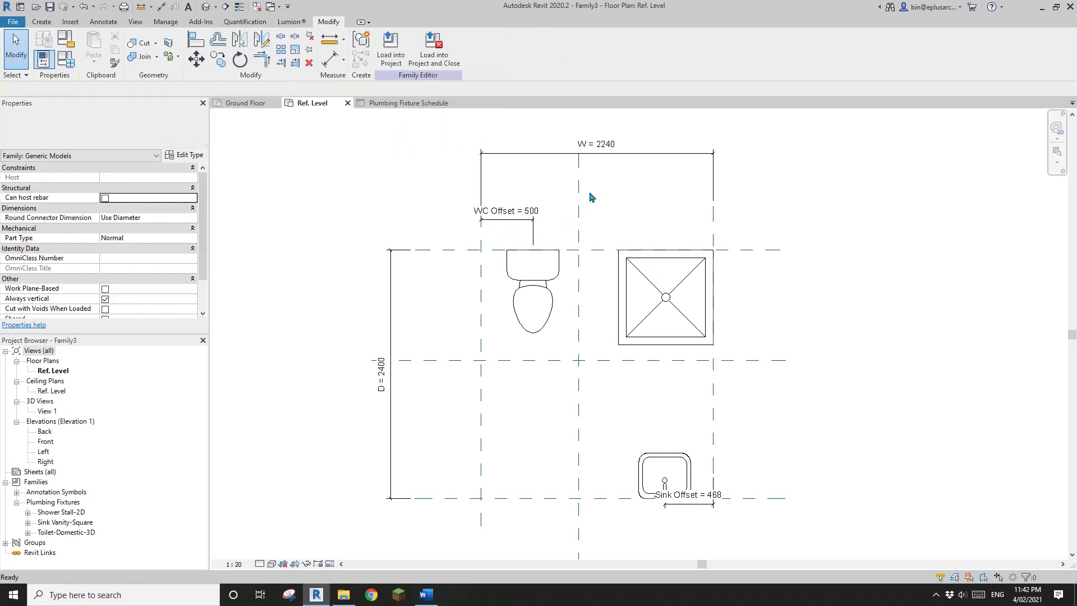
middle_click_drag(606, 272, 599, 260)
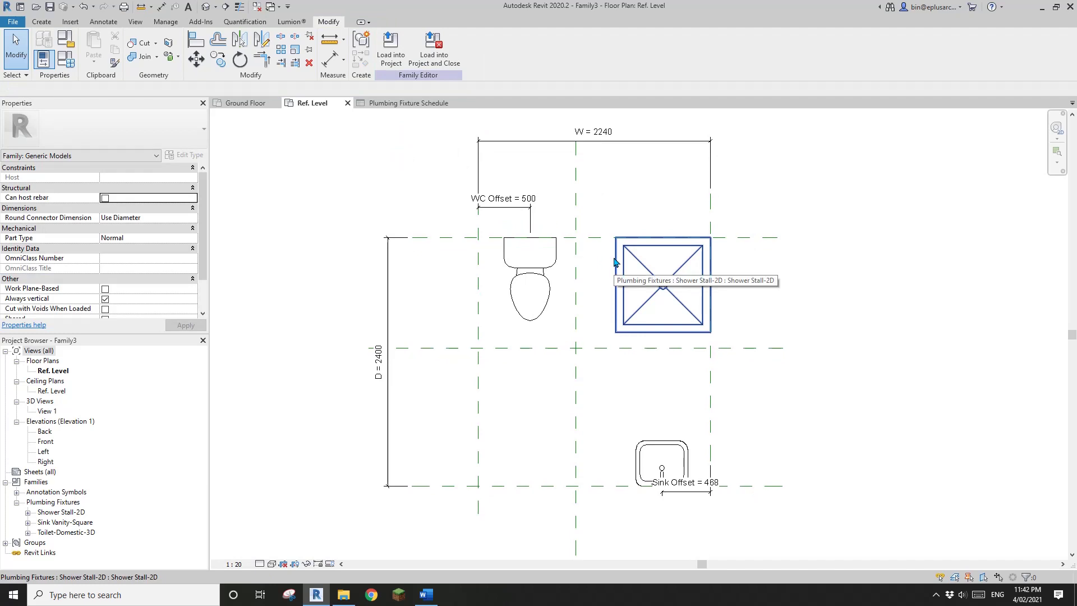
- Load the updated bathroom family into Project3, overwriting the existing version
middle_click_drag(410, 238, 413, 230)
middle_click_drag(442, 187, 429, 189)
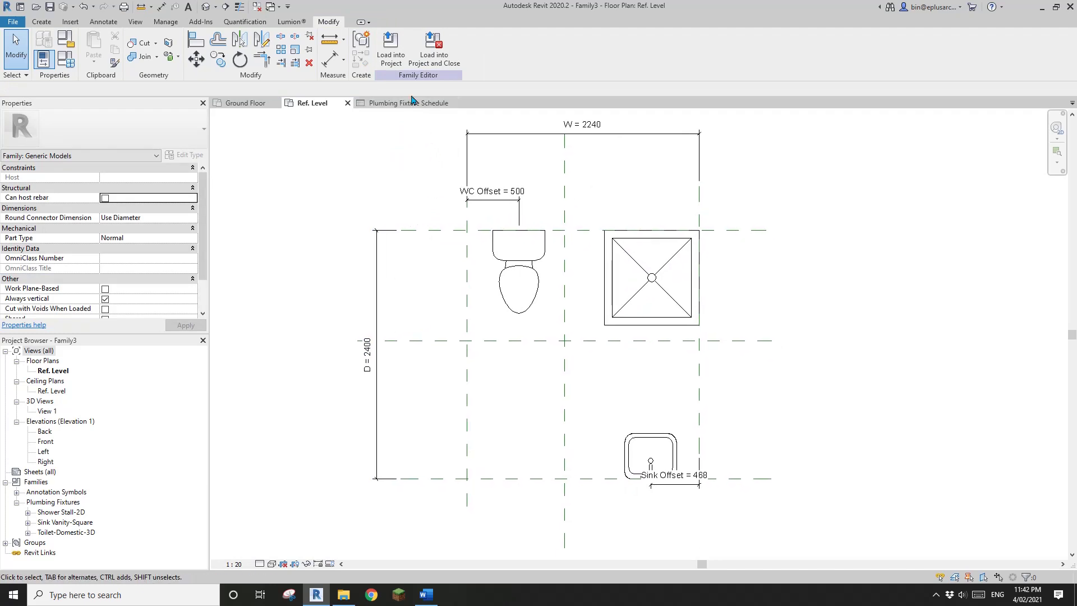
left_click(392, 60)
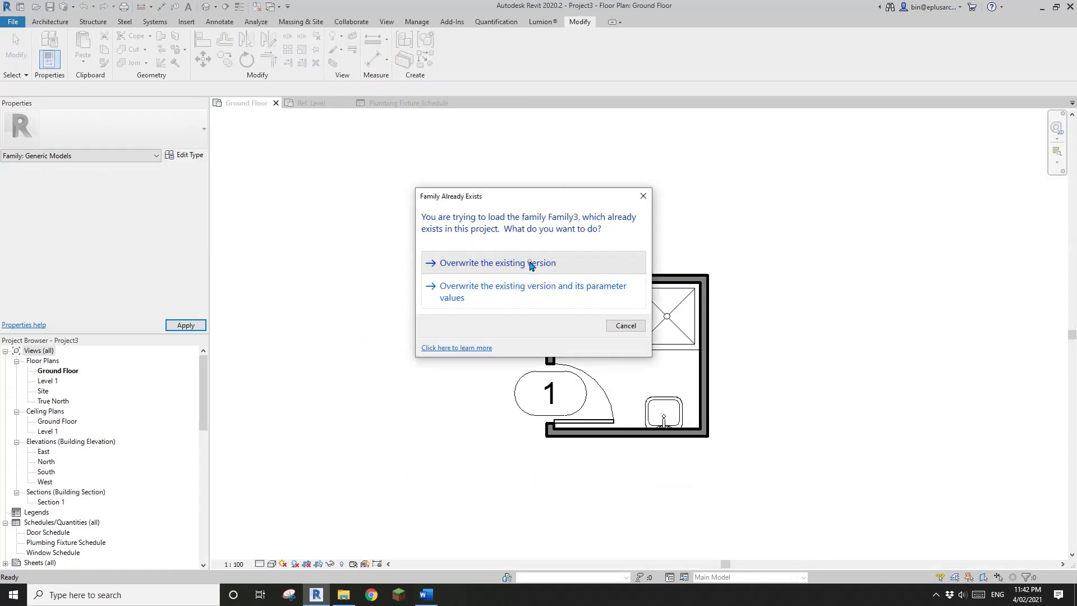
left_click(533, 264)
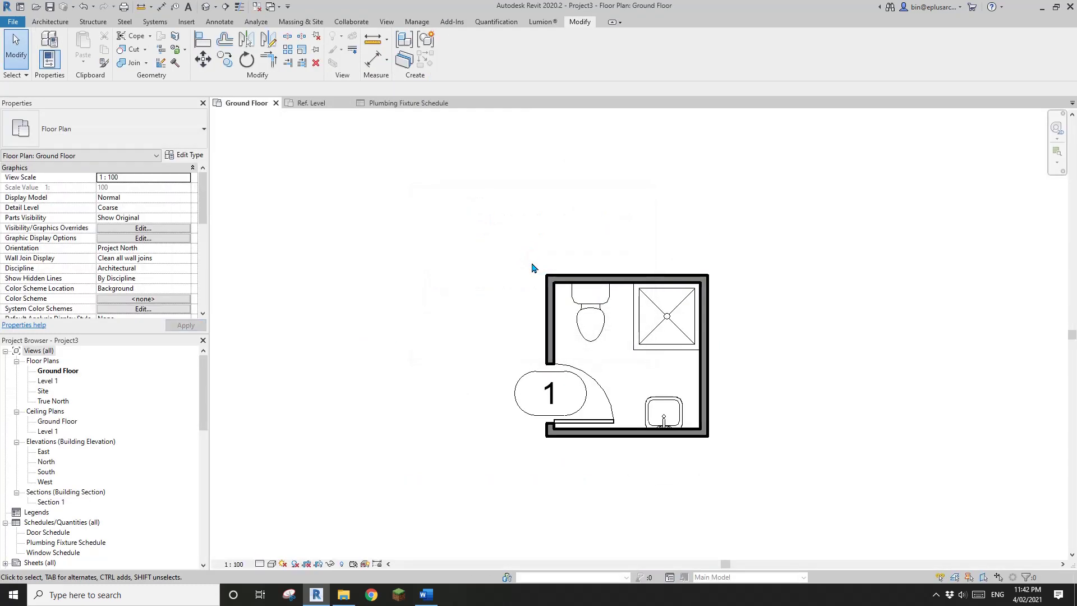
- Select the toilet, shower and sink in the ground floor bathroom in turn to check which fixtures can be picked individually
middle_click_drag(492, 267, 422, 304)
left_click(534, 325)
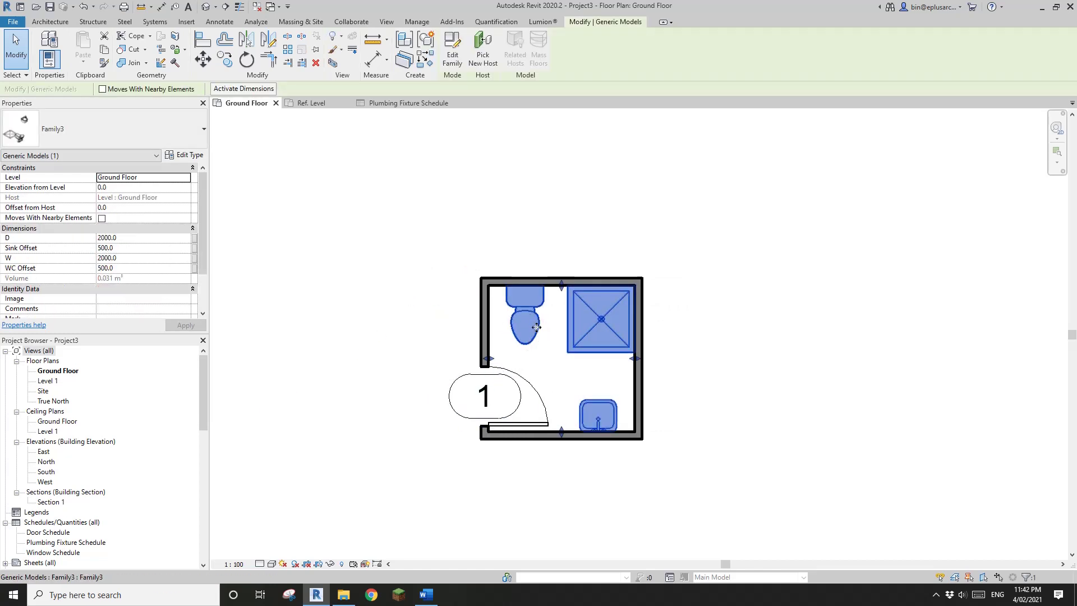
left_click(596, 331)
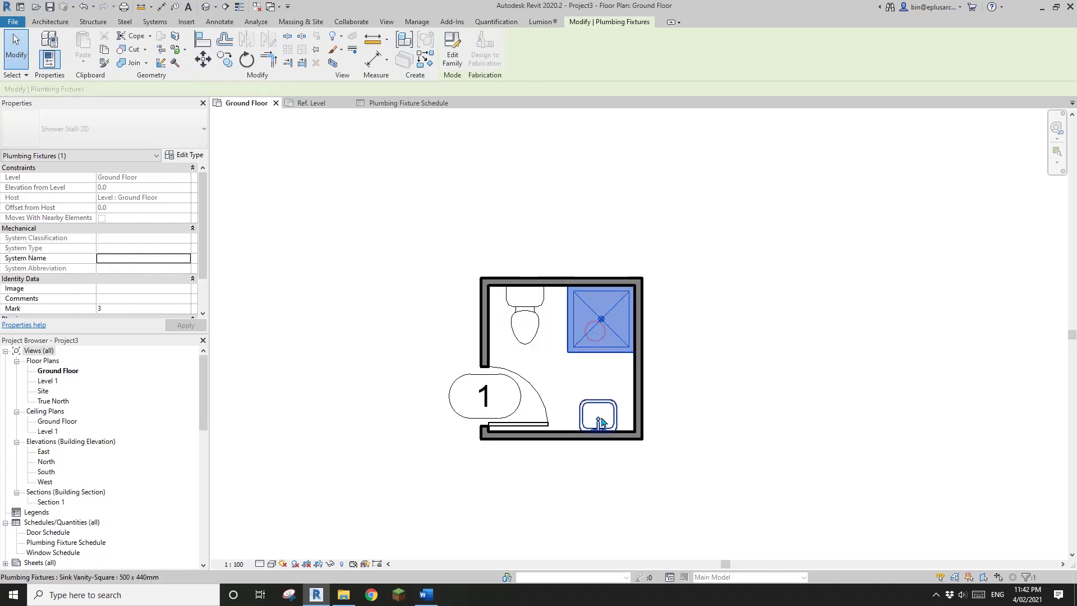
left_click(600, 422)
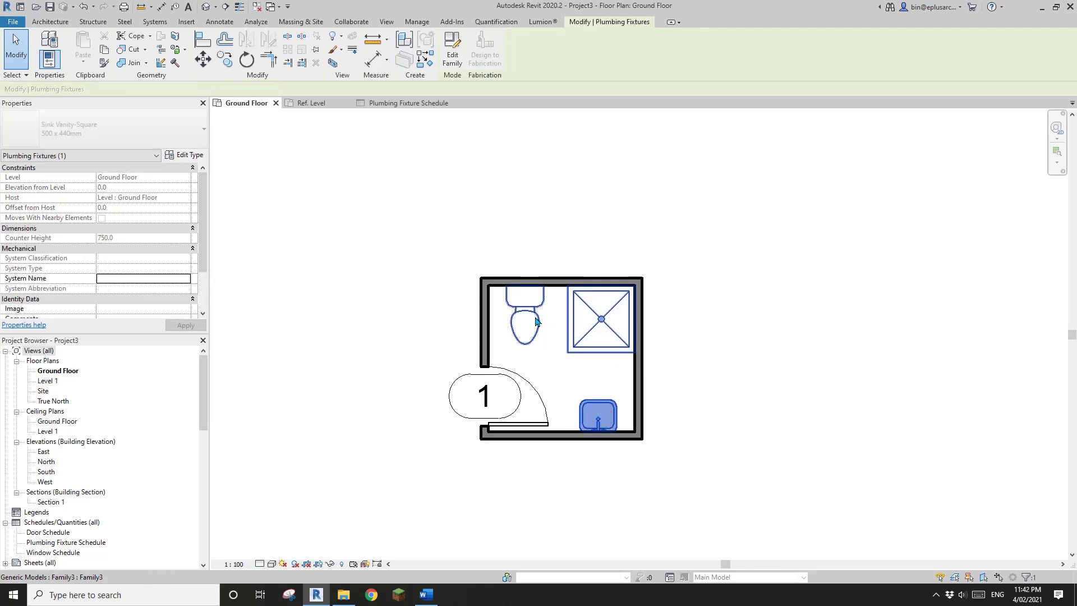
left_click(554, 232)
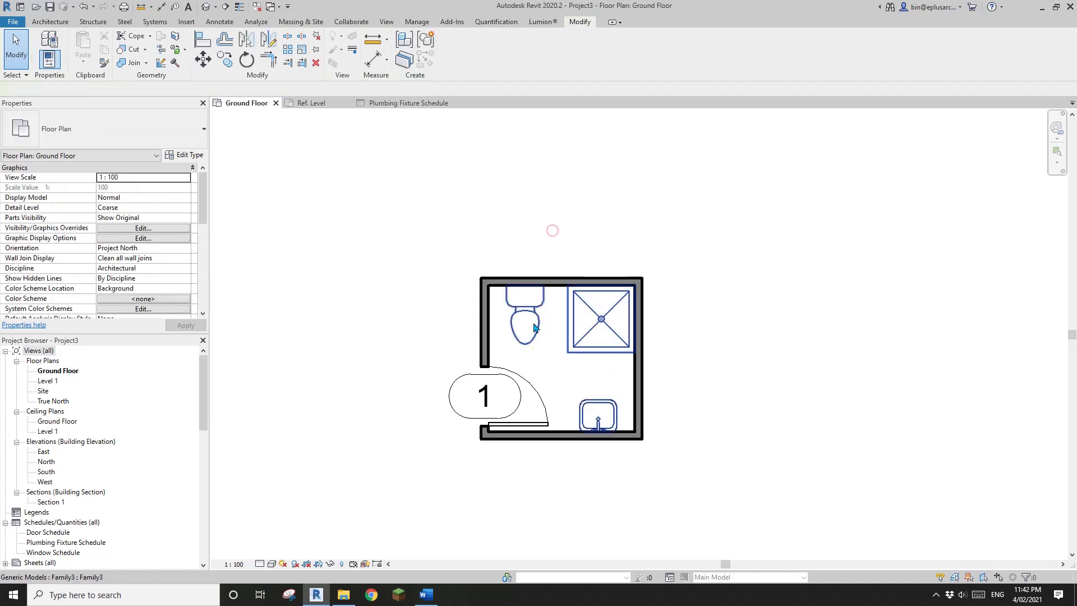
left_click(534, 327)
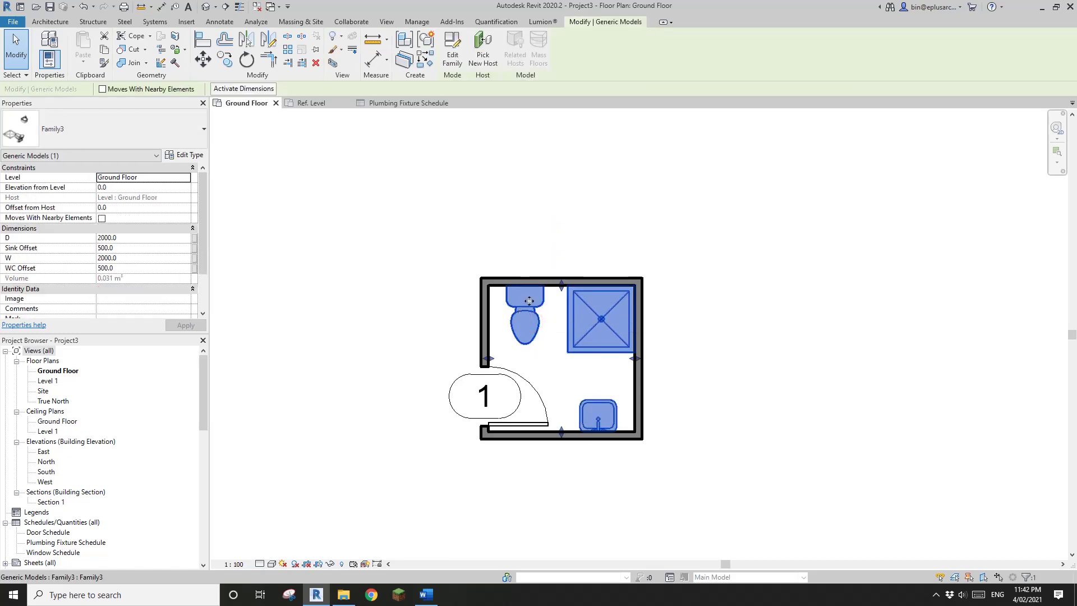
key("Escape")
left_click(533, 319)
scroll(530, 315, "up", 2)
middle_click_drag(497, 332, 536, 304)
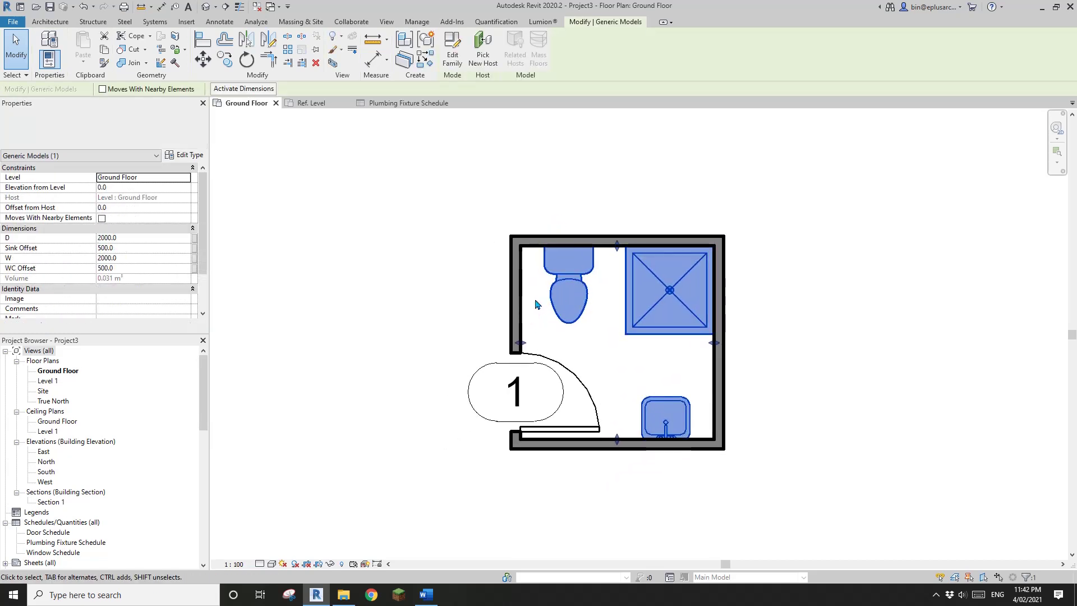
- Examine the text notes relating Project, Family and Shared Family to Classroom, You and Books beside the bathroom plan
scroll(536, 304, "down", 4)
middle_click_drag(440, 352, 637, 335)
scroll(567, 338, "down", 1)
middle_click_drag(568, 338, 861, 320)
scroll(727, 330, "down", 1)
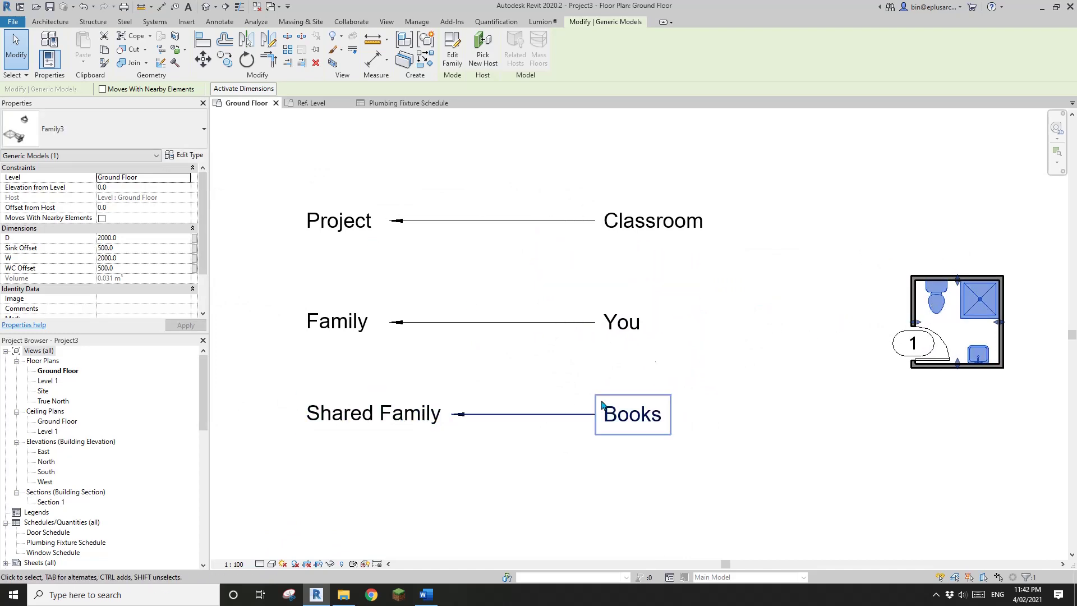
scroll(544, 382, "up", 1)
left_click(825, 387)
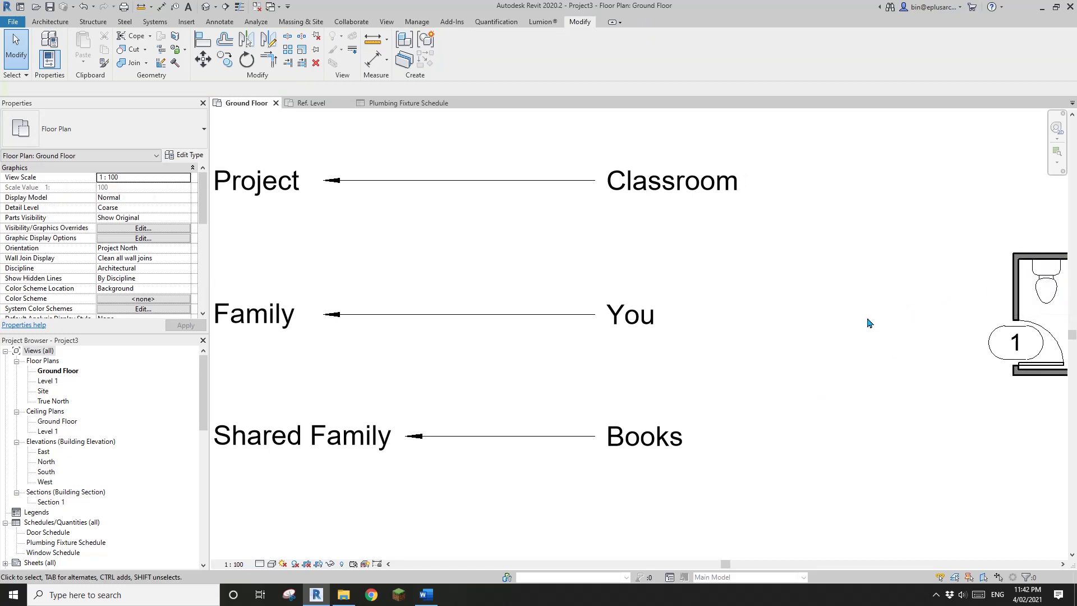
left_click(868, 318)
scroll(645, 445, "down", 1)
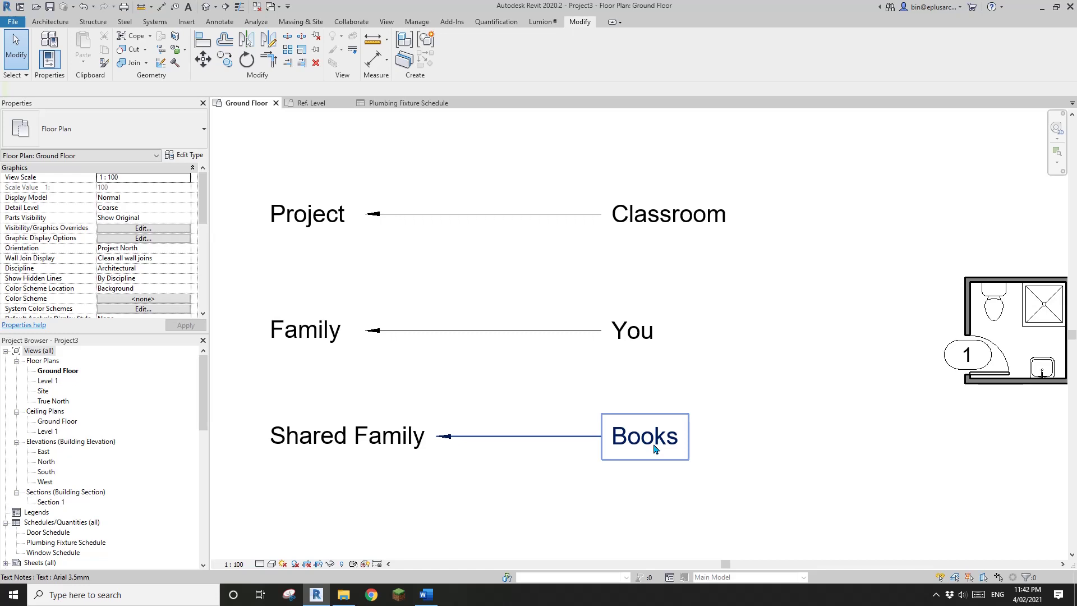
scroll(673, 434, "down", 2)
scroll(769, 362, "up", 2)
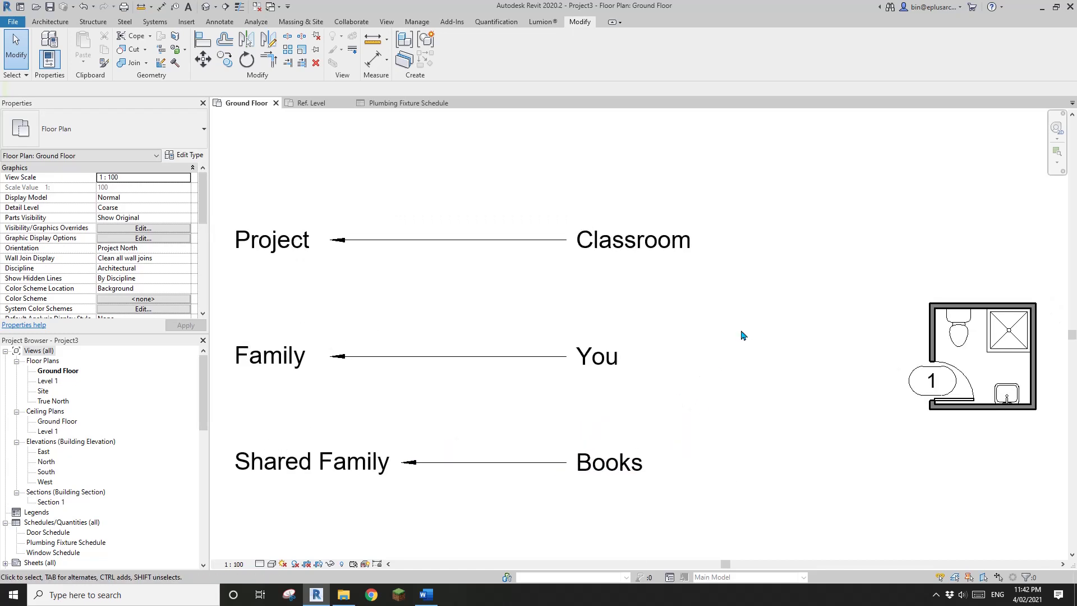
scroll(724, 330, "down", 1)
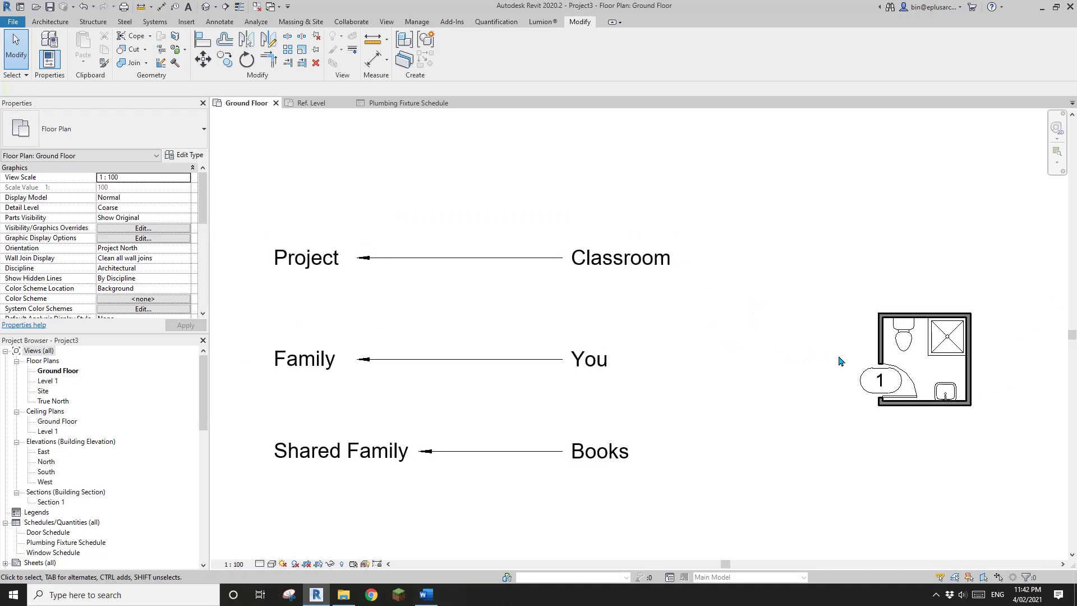
scroll(735, 366, "up", 1)
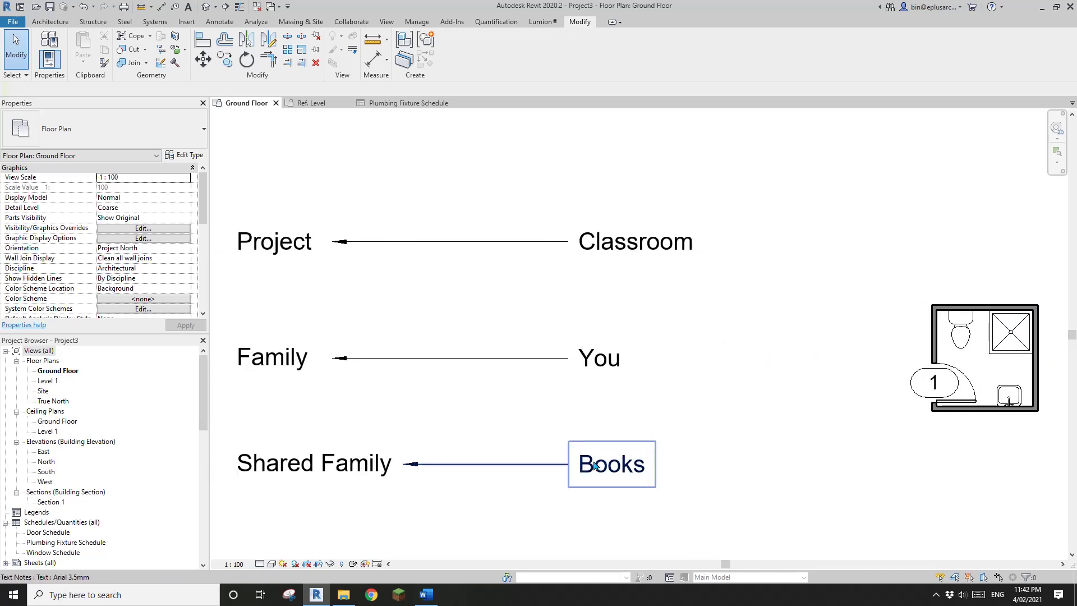
- Check which fixture families are listed in the Plumbing Fixture Schedule, and close the schedule
scroll(603, 449, "down", 3)
scroll(776, 420, "up", 2)
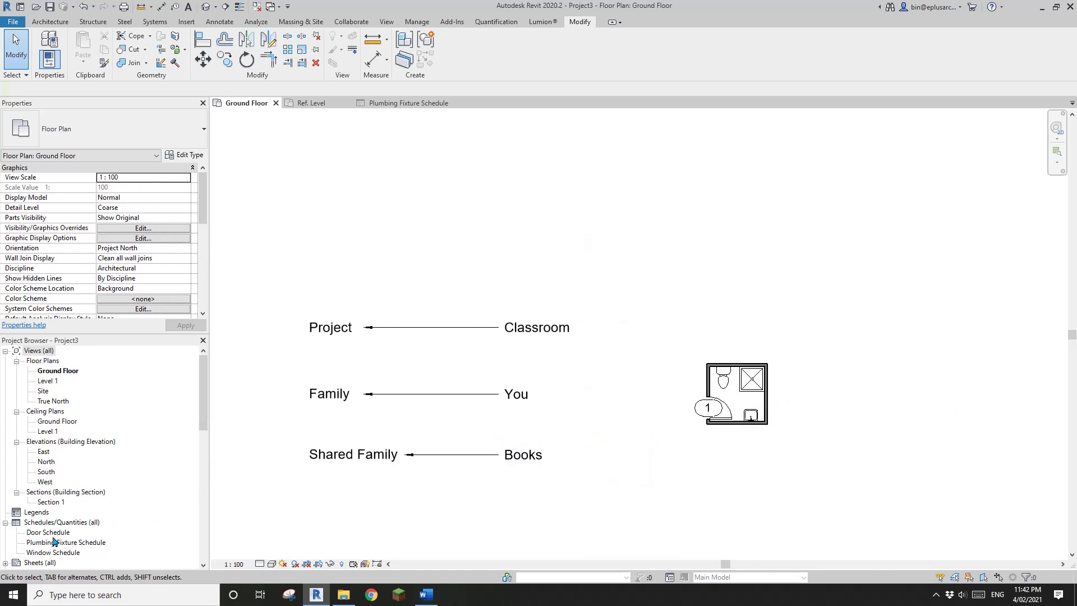
double_click(55, 544)
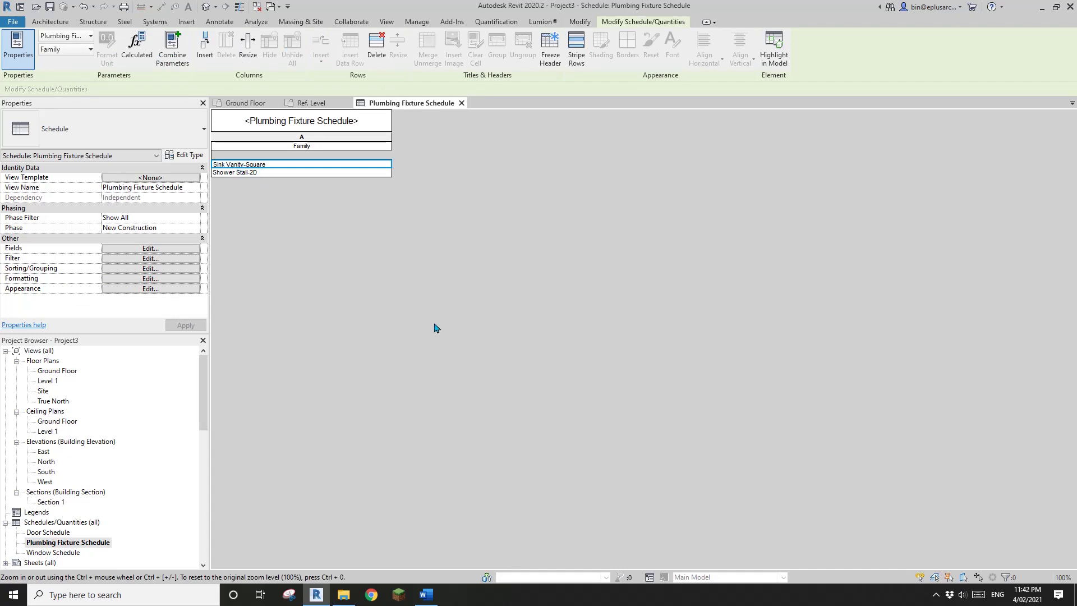
left_click(461, 103)
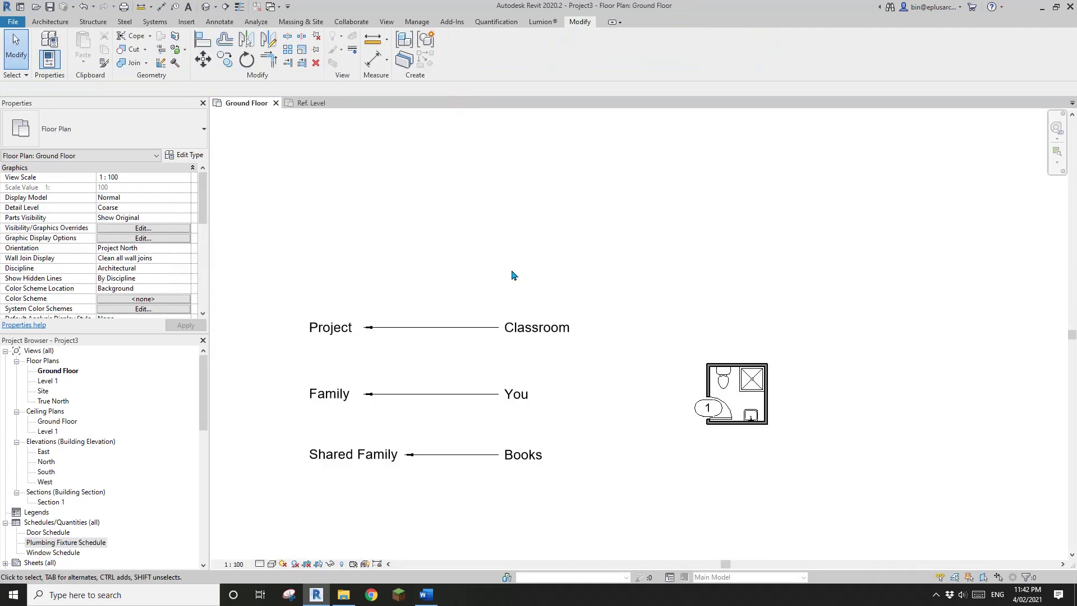
- Open the bathroom family and its nested Sink Vanity-Square family for editing, and turn off the sink's Shared option
scroll(563, 387, "up", 5)
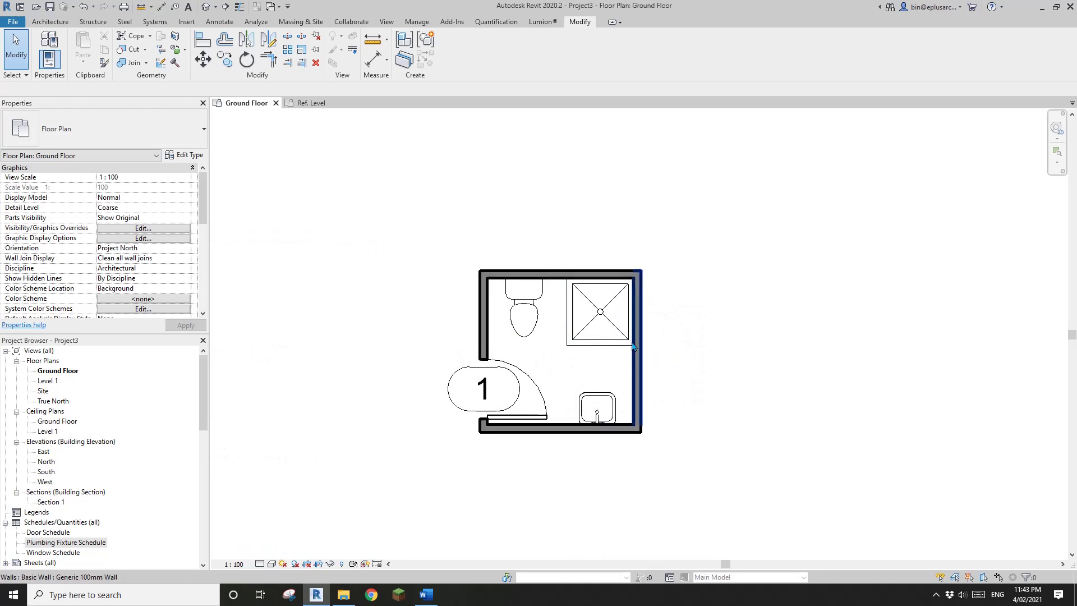
double_click(611, 406)
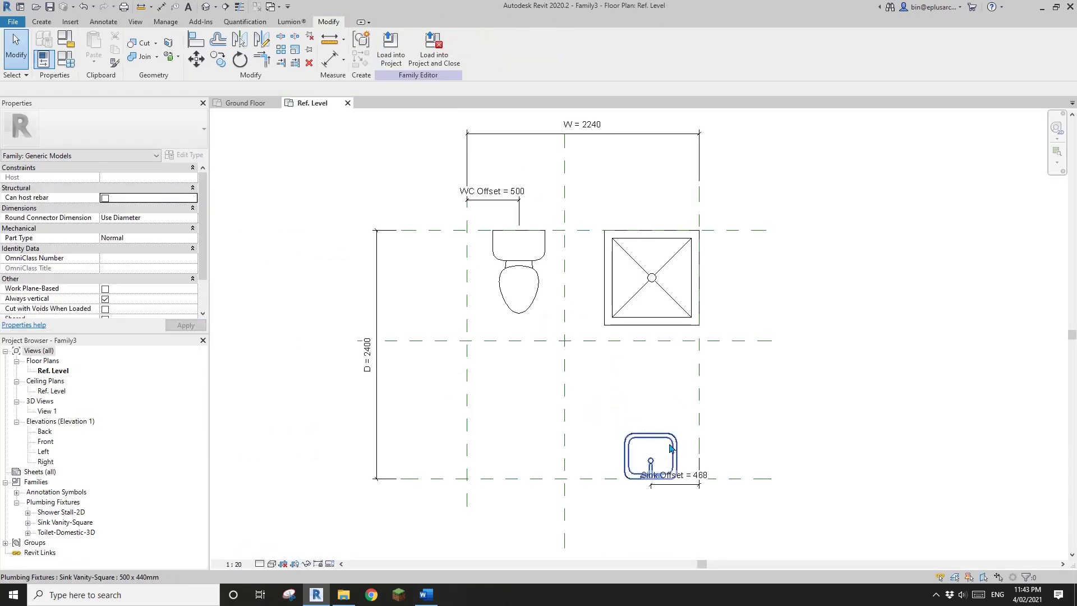
left_click(671, 449)
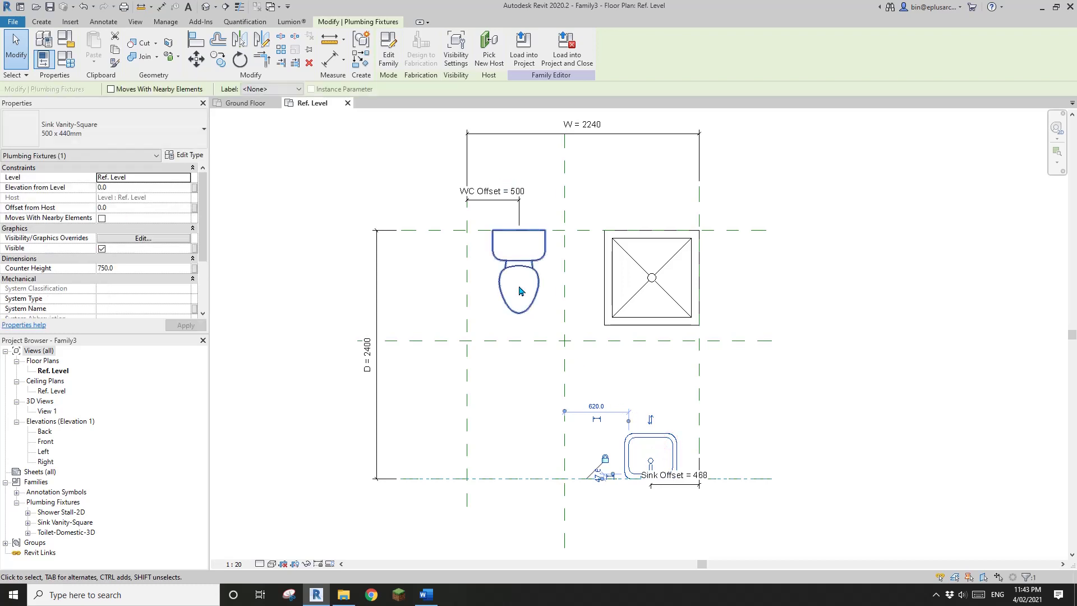
left_click(389, 47)
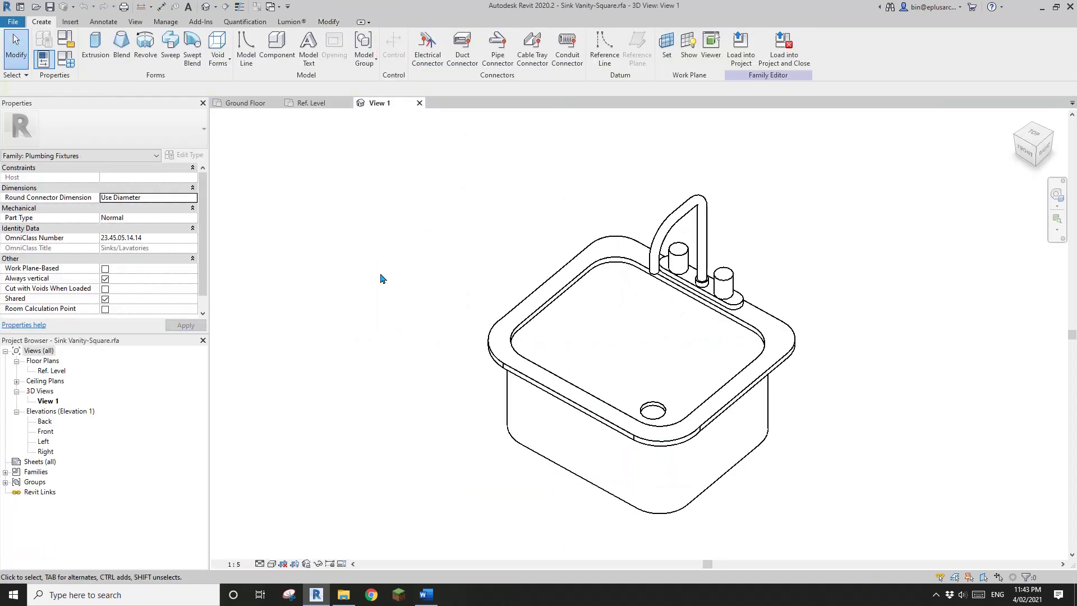
left_click(105, 299)
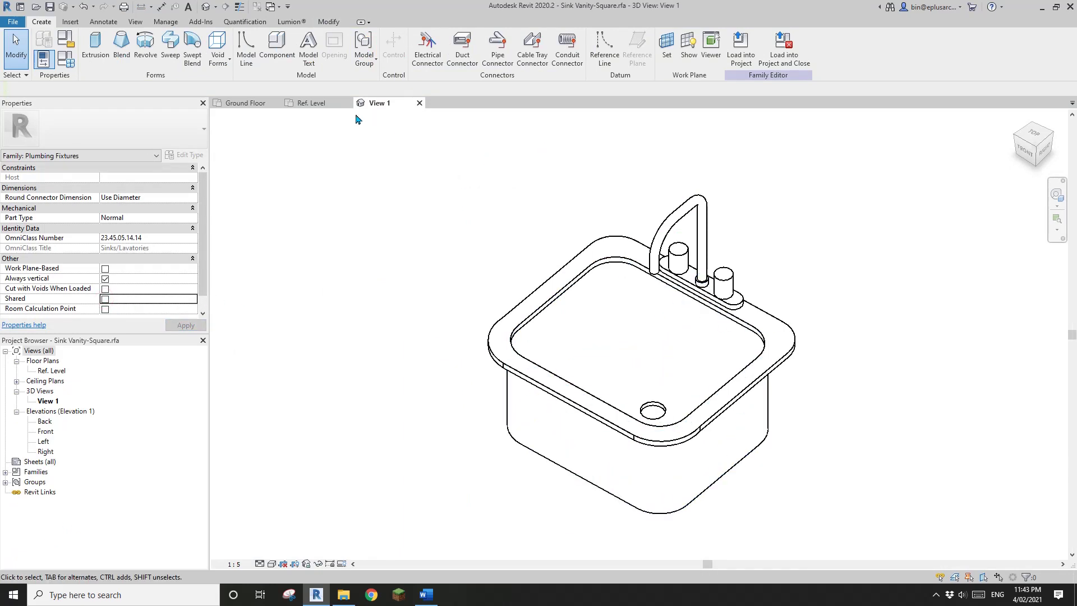
- Return to the bathroom family's reference level plan and delete the placed sink
left_click(315, 103)
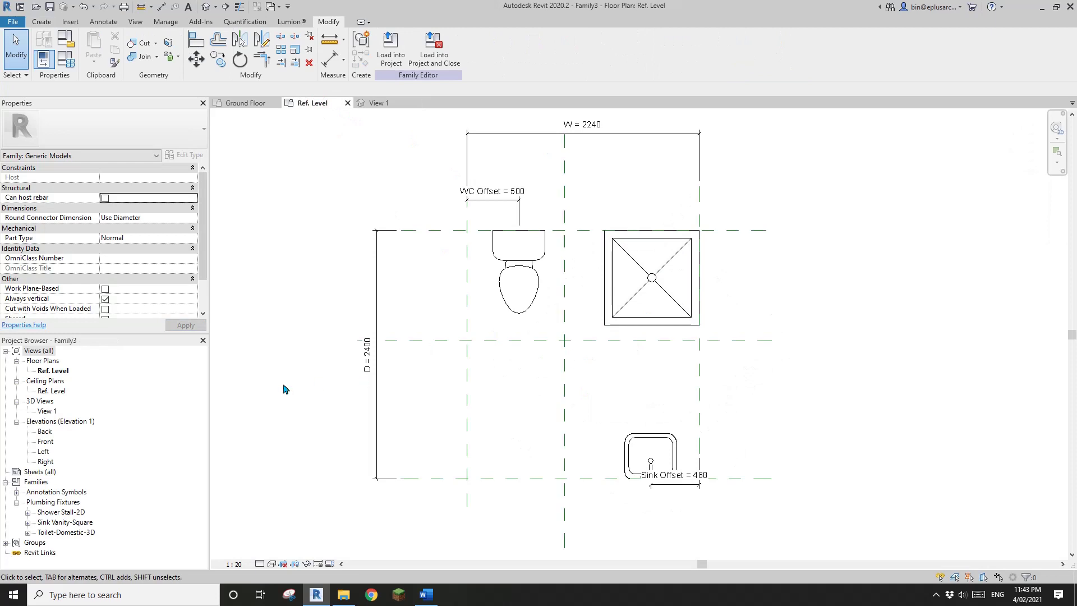
left_click(649, 446)
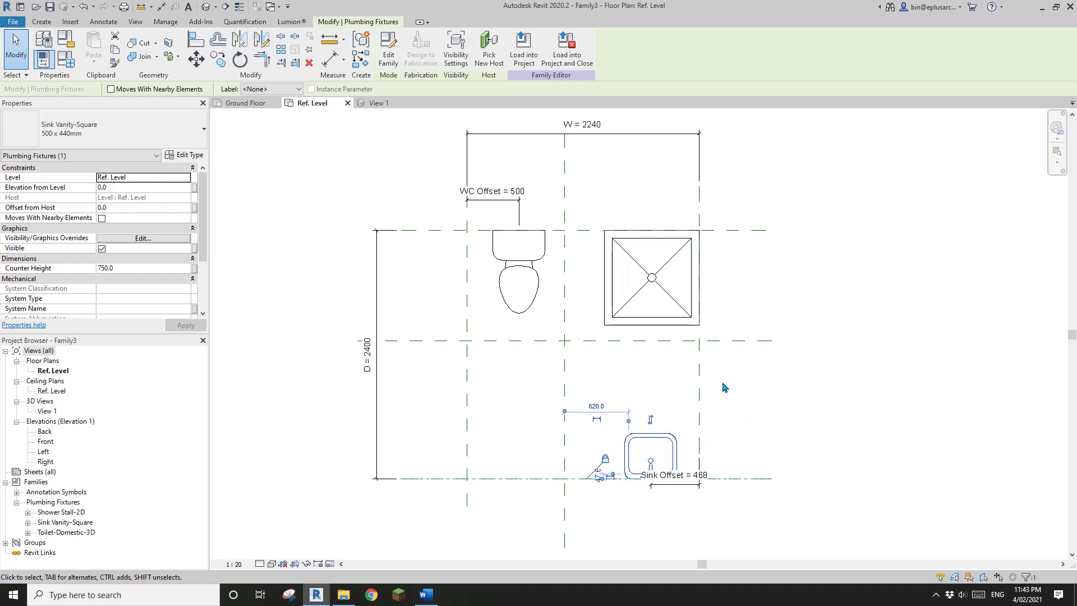
key("d")
key("e")
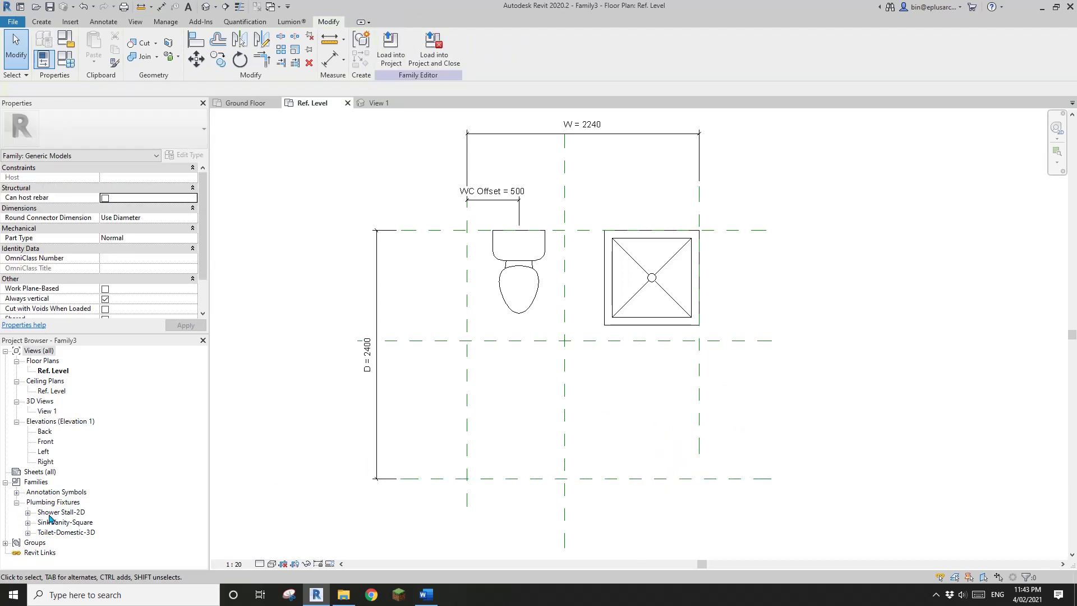
- Purge only the unused Sink Vanity-Square plumbing fixture from the bathroom family
left_click(165, 21)
left_click(212, 51)
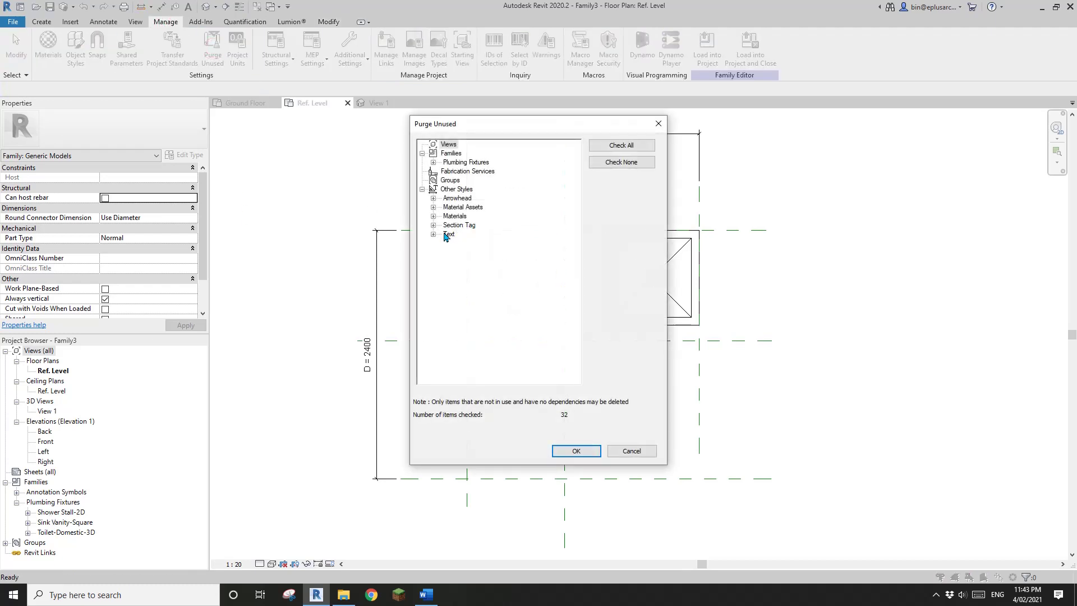
left_click(434, 163)
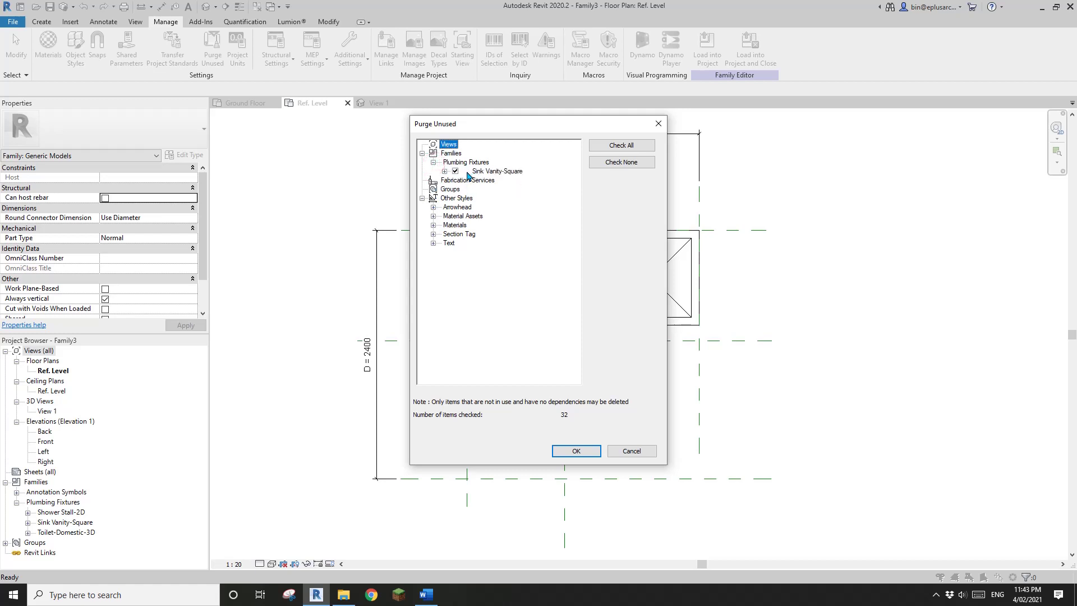
left_click(622, 162)
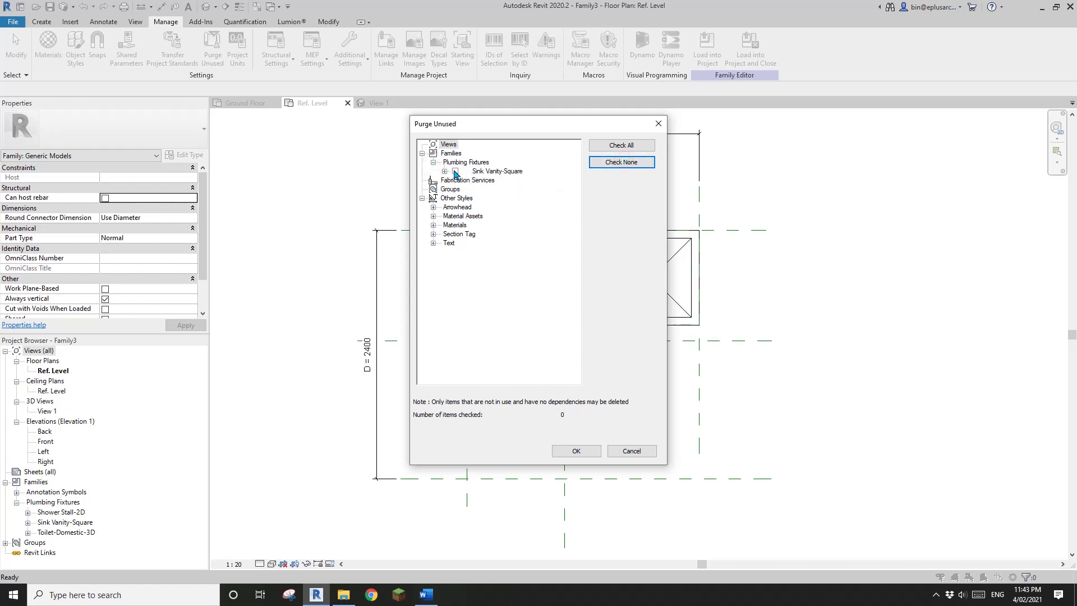
left_click(455, 171)
left_click(570, 452)
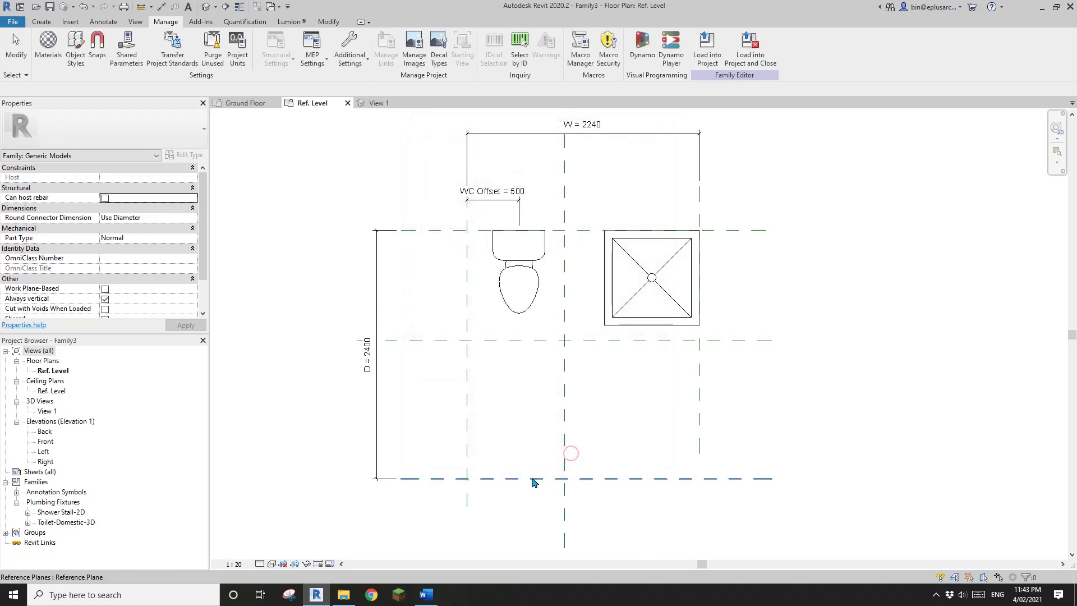
- Return to the non-shared sink family, load it into Family3 and close it without saving its changes
left_click(378, 103)
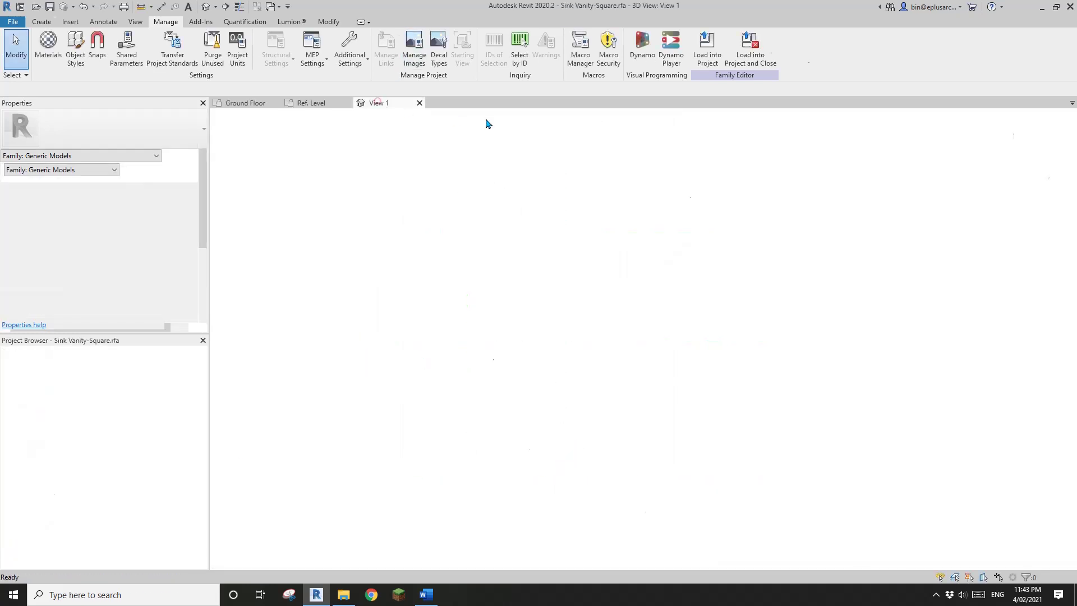
left_click(791, 56)
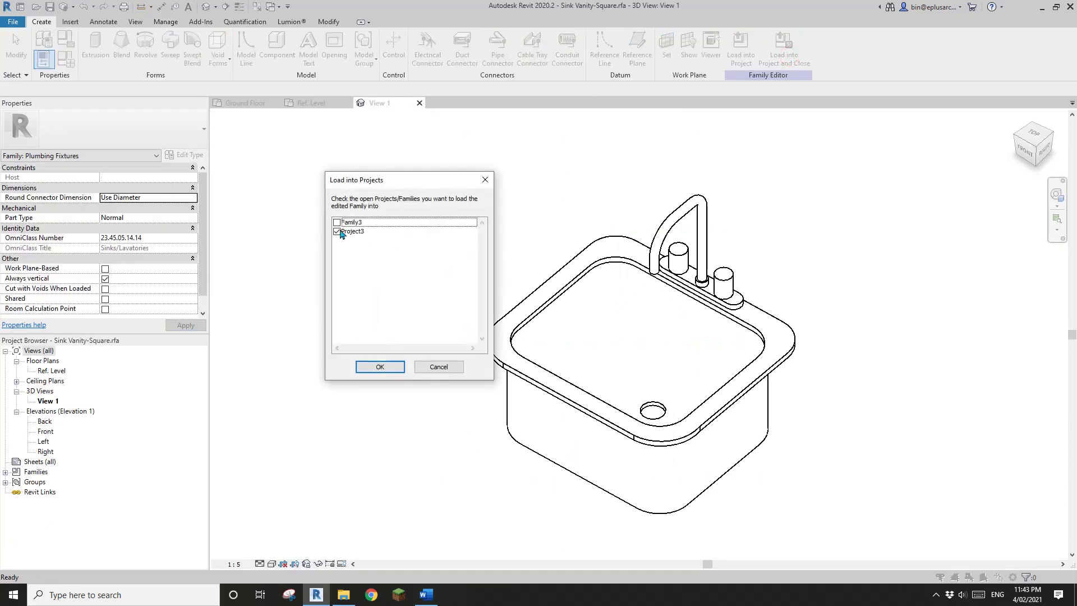
left_click(387, 366)
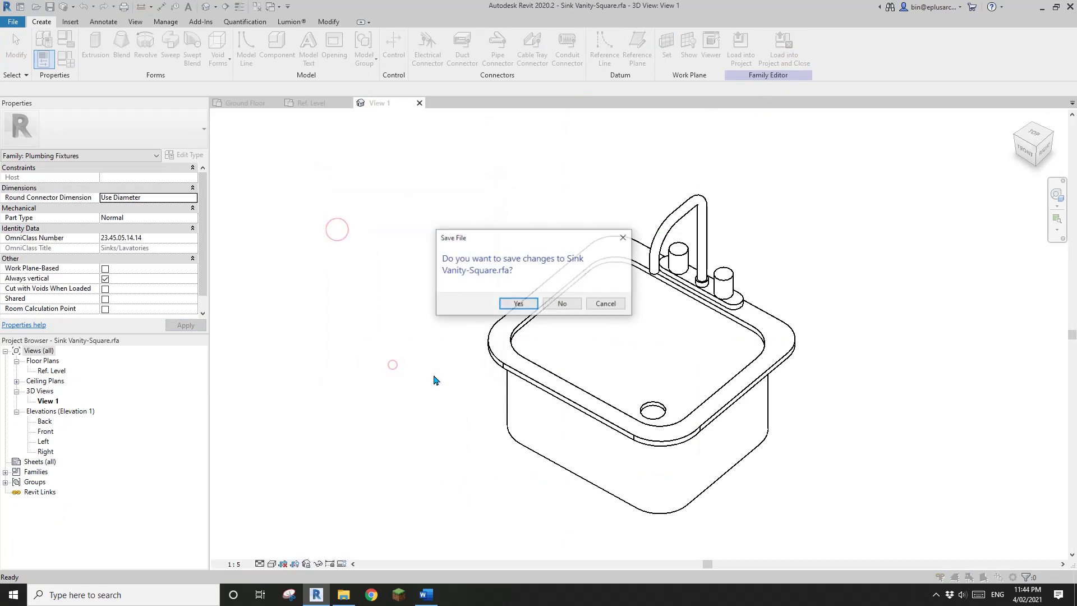
left_click(538, 304)
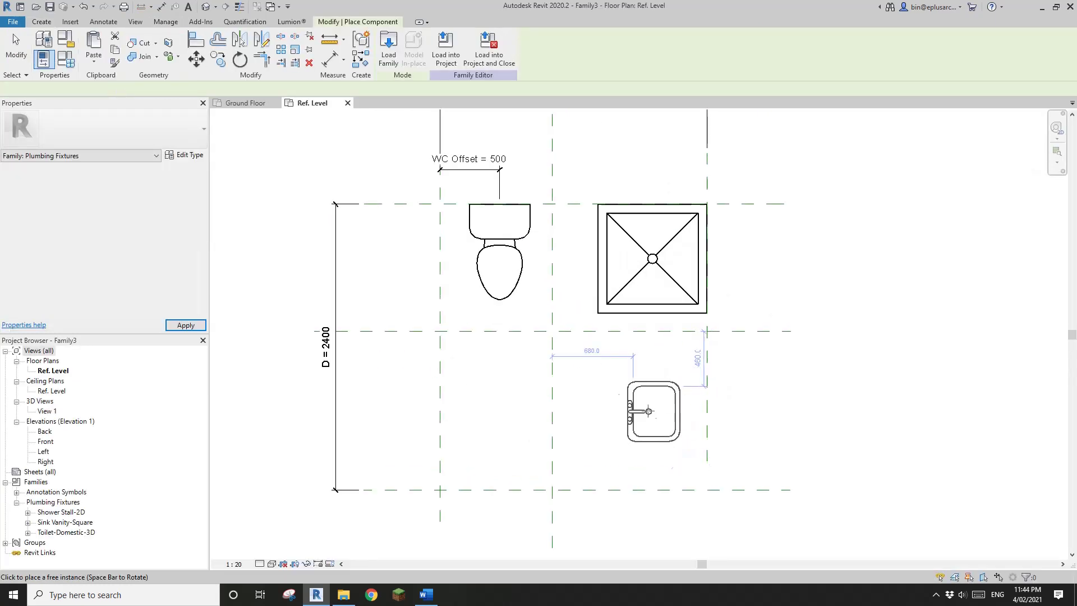
- Rotate the sink so its tap faces the lower reference plane and place it below the shower
key("space")
left_click(647, 446)
middle_click_drag(691, 457, 696, 431)
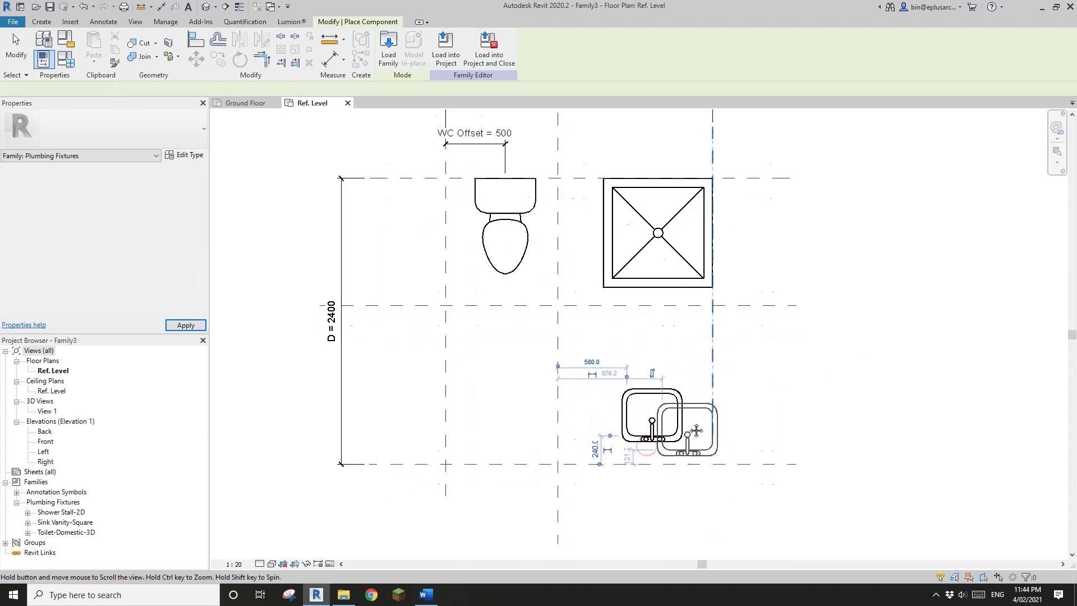
- Finish placing the sink and align its tap-side edge to the lower reference plane
key("Escape")
scroll(669, 452, "up", 2)
key("a")
key("l")
left_click(707, 462)
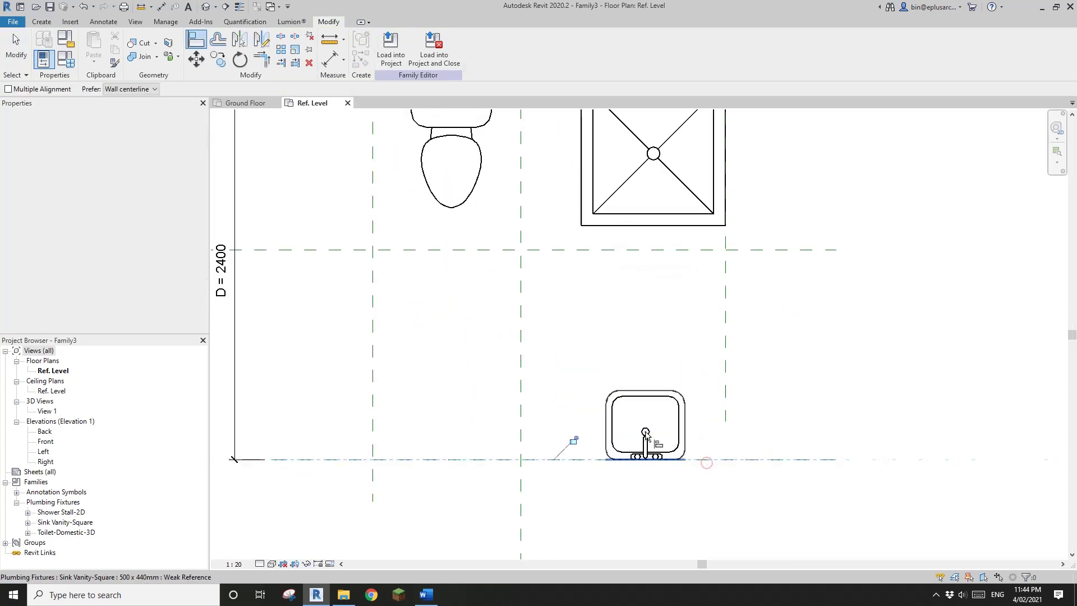
left_click(646, 432)
- Dimension horizontally from the sink's centre to the reference plane along the shower's outer side
middle_click_drag(578, 441, 522, 426)
key("d")
key("i")
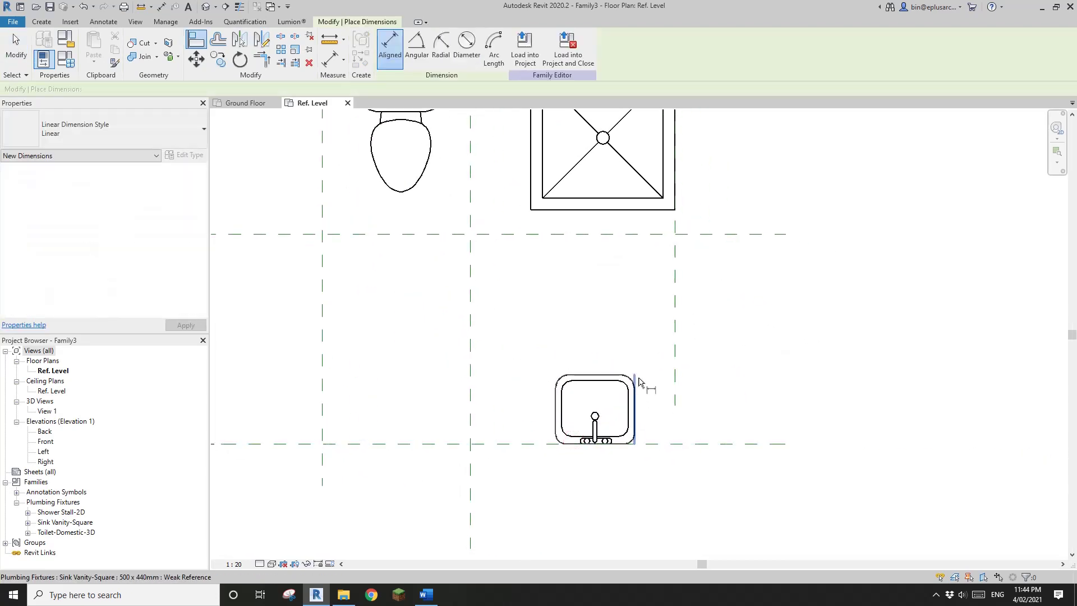
left_click(635, 388)
left_click(675, 387)
left_click(639, 317)
key("Escape")
key("Escape")
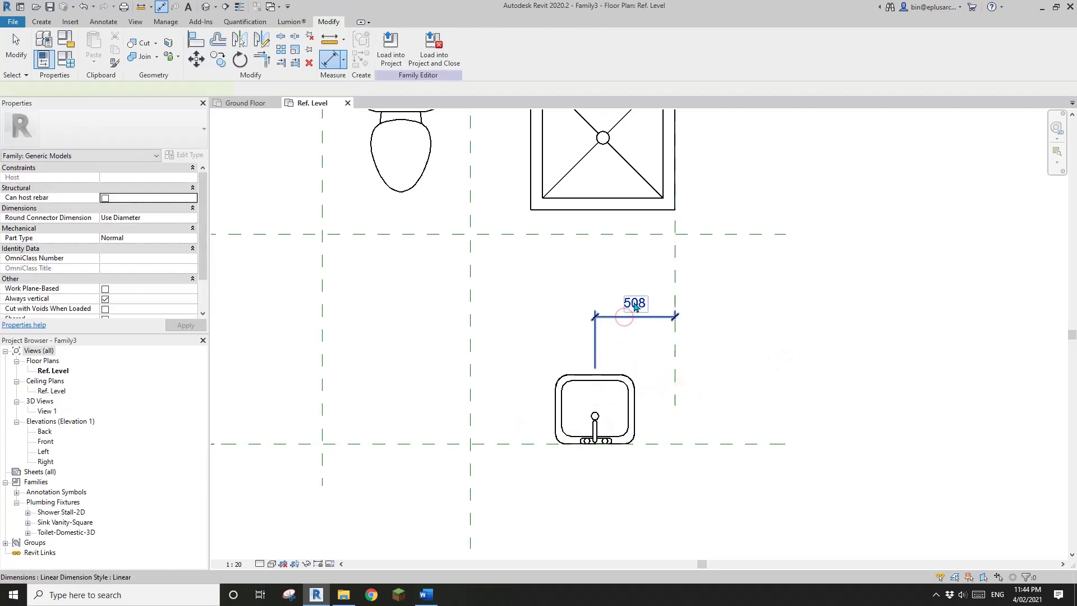
- Label the sink's horizontal dimension with the existing Sink Offset parameter
left_click(635, 305)
left_click(442, 47)
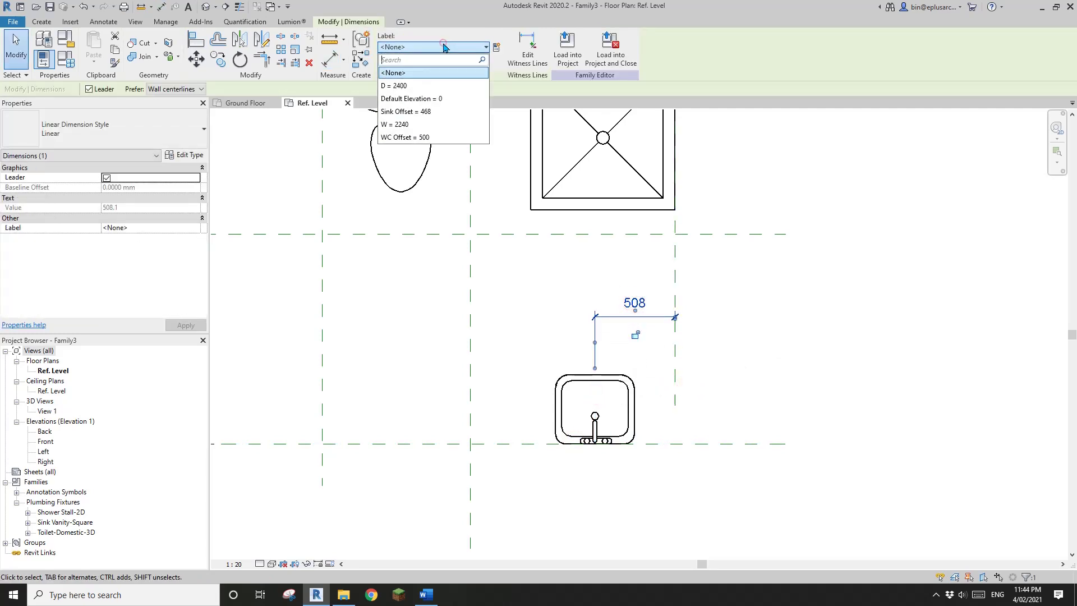
left_click(404, 114)
left_click(743, 216)
- Load the bathroom family into Project3, closing it without saving and overwriting the existing version
middle_click_drag(622, 283, 649, 264)
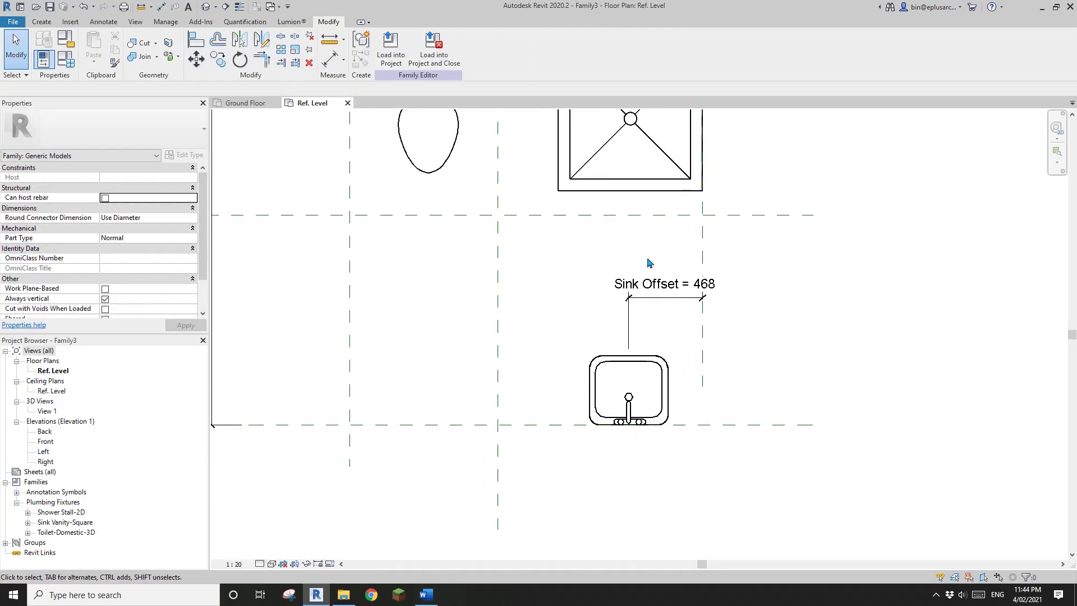
left_click(455, 66)
left_click(566, 299)
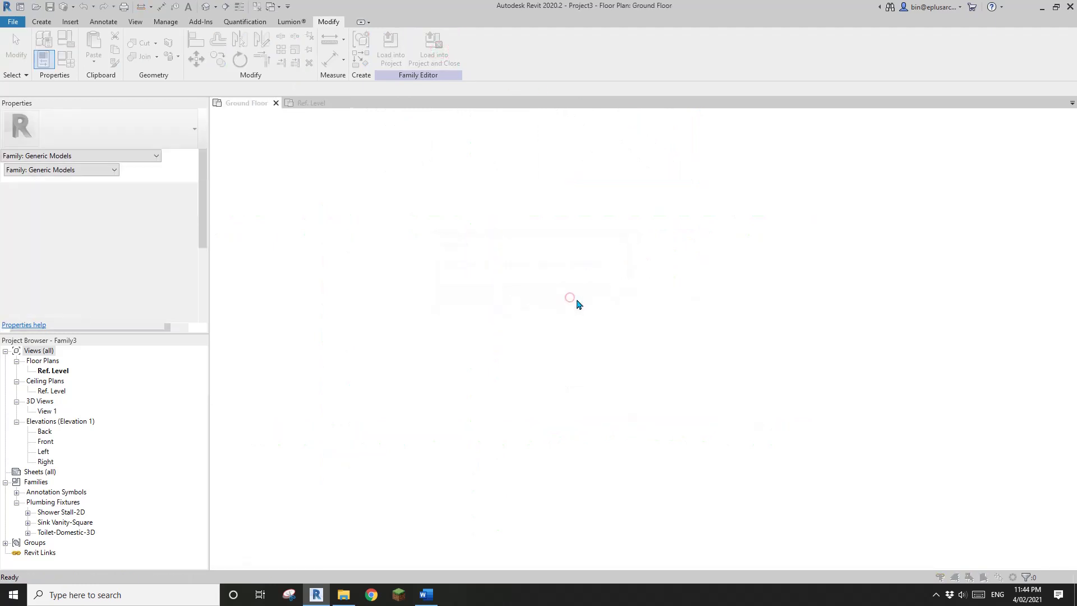
left_click(516, 264)
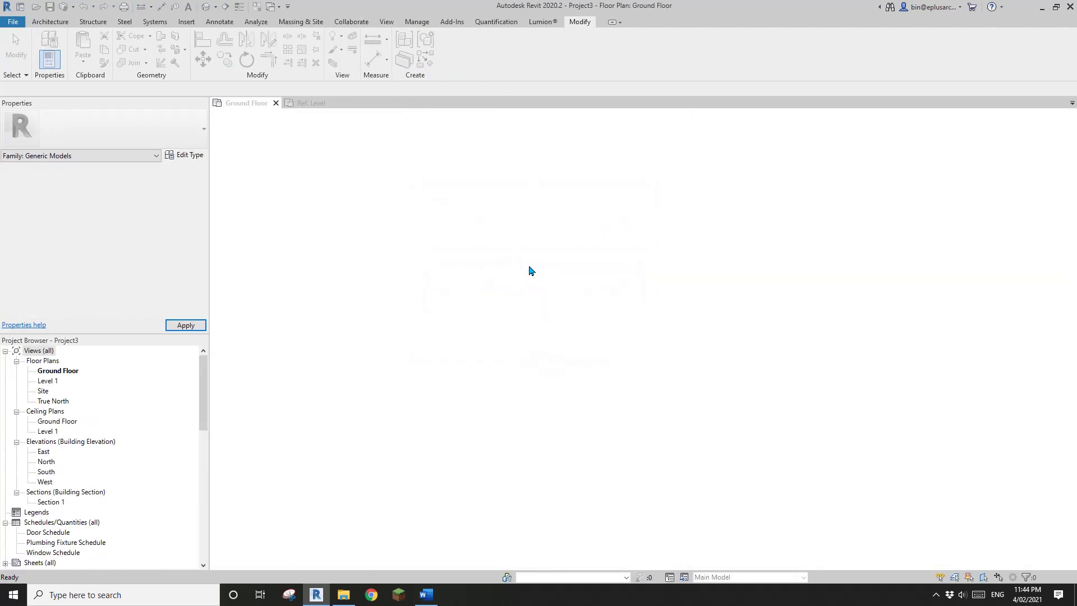
- Check which fixtures the Plumbing Fixture Schedule lists, close it and return to the bathroom on the Ground Floor plan
middle_click_drag(426, 308, 582, 322)
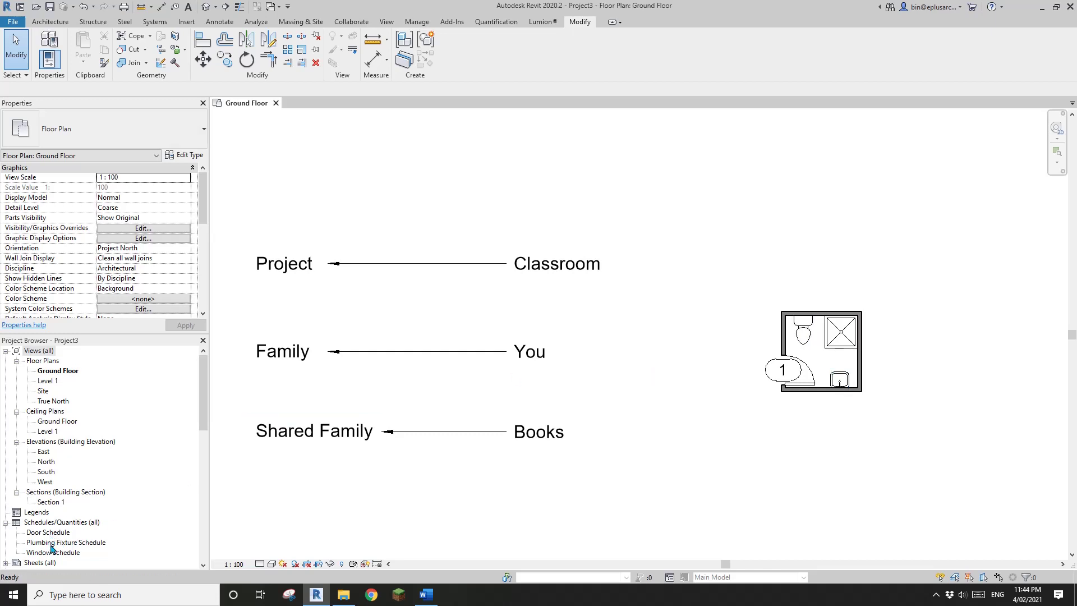
double_click(62, 543)
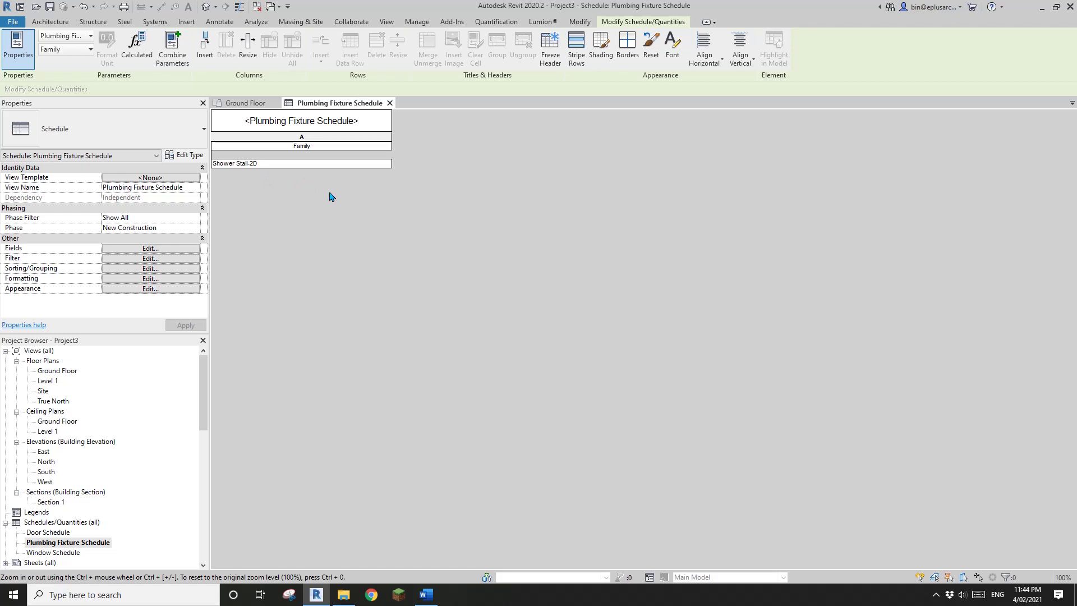
left_click(390, 103)
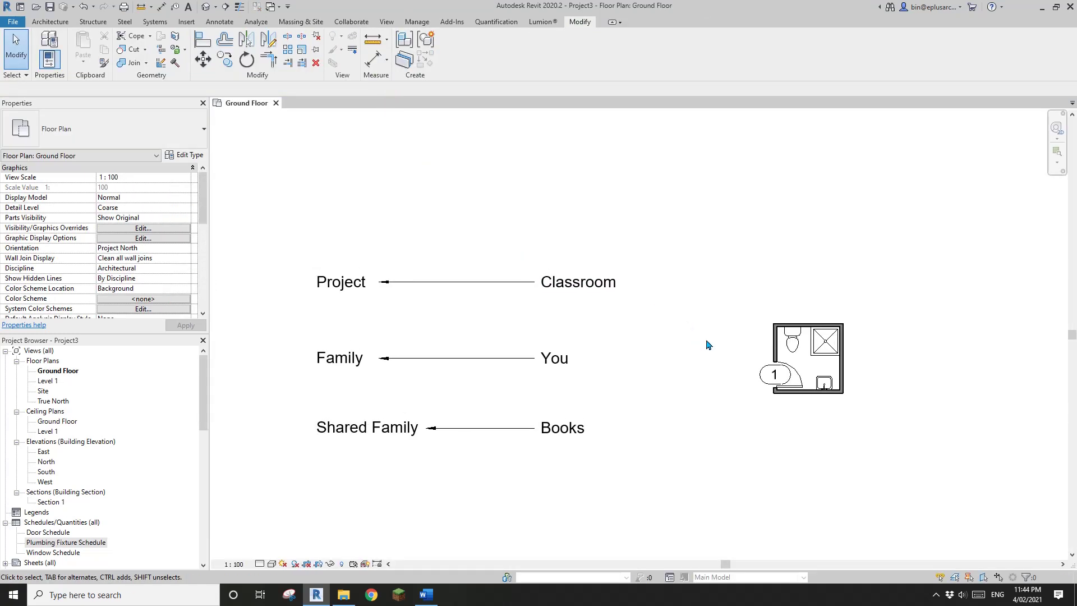
middle_click_drag(697, 352, 743, 364)
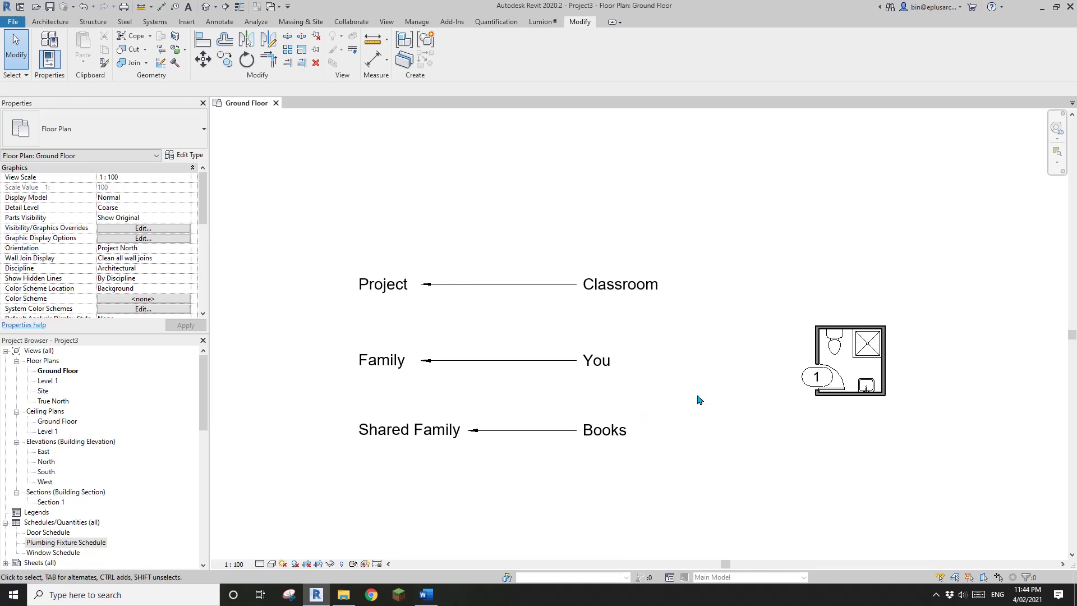
scroll(697, 396, "up", 2)
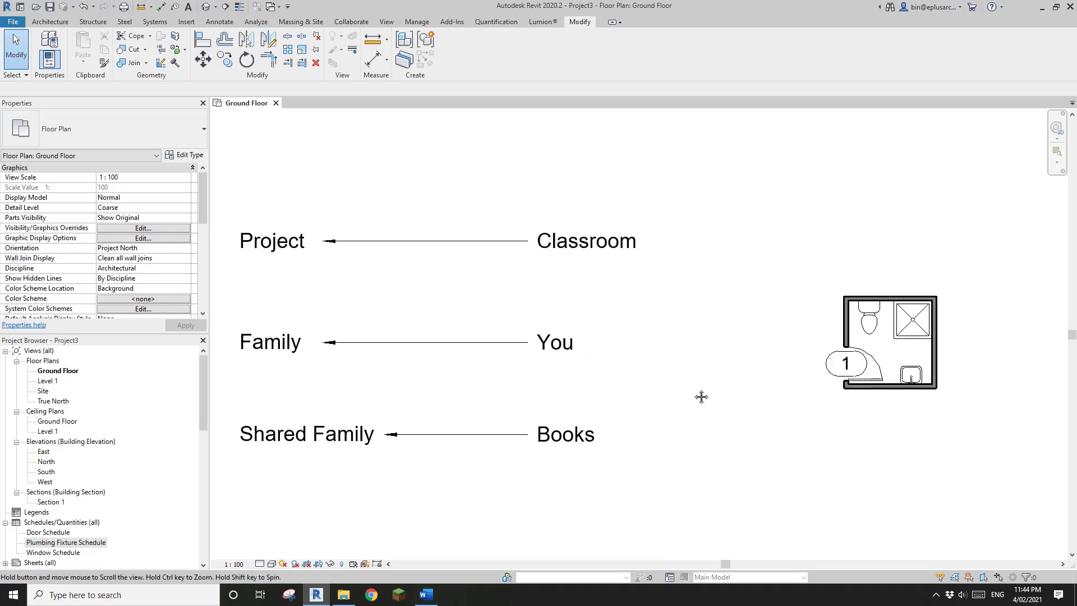